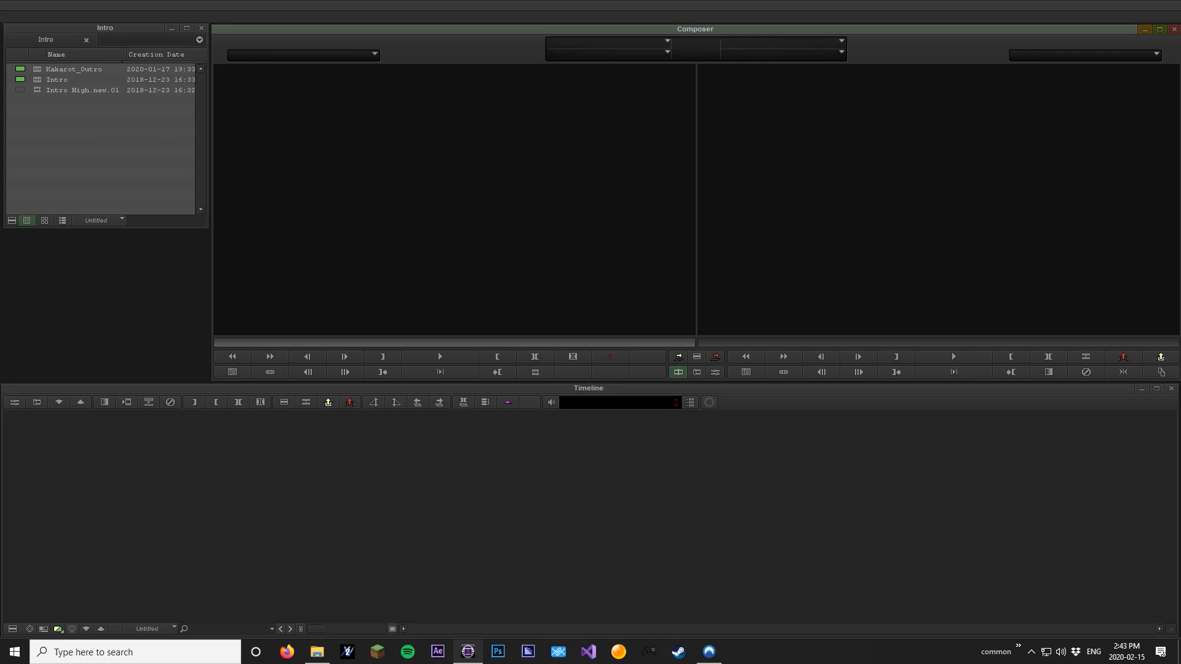
# - Bring the project window into view, collapse the 01_Mod_Madness folder and expand 02_Photo_Competitions
pyautogui.moveTo(0, 26); pyautogui.dragTo(346, 27)
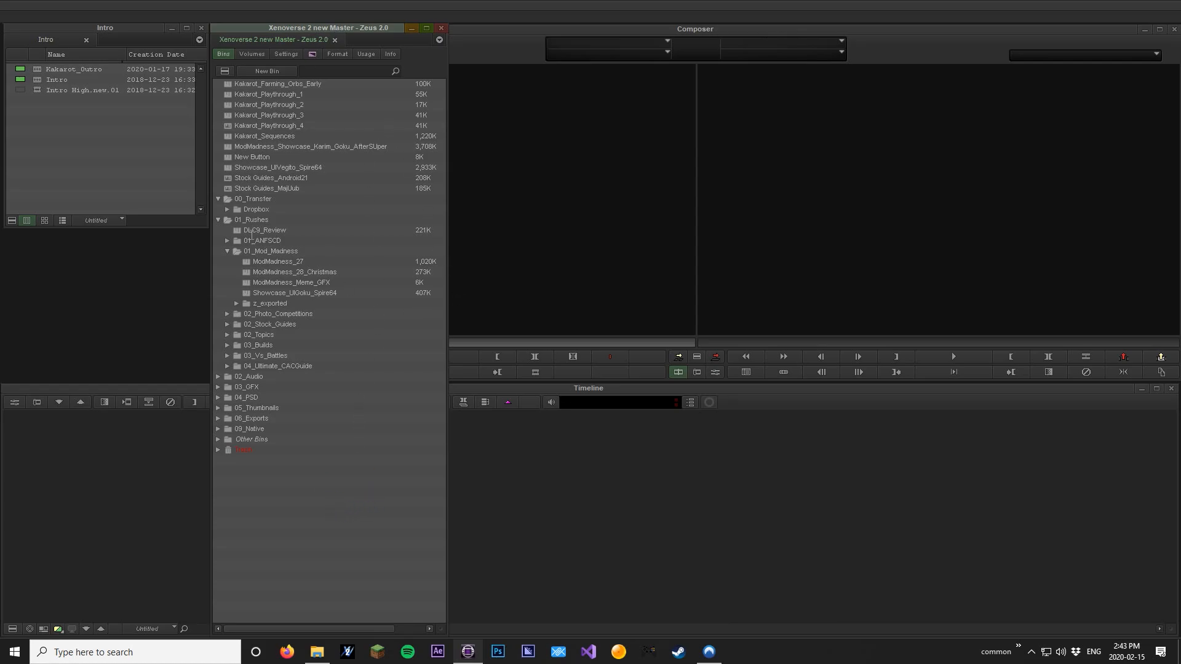
pyautogui.click(226, 252)
pyautogui.click(227, 262)
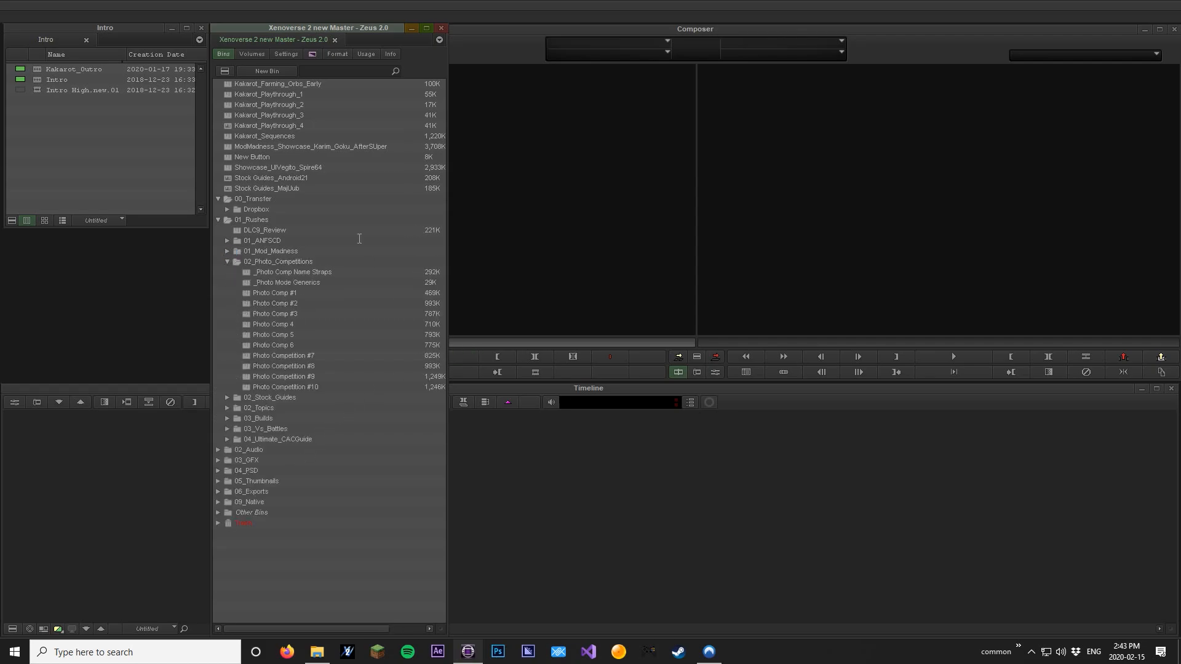
pyautogui.moveTo(341, 29); pyautogui.dragTo(141, 34)
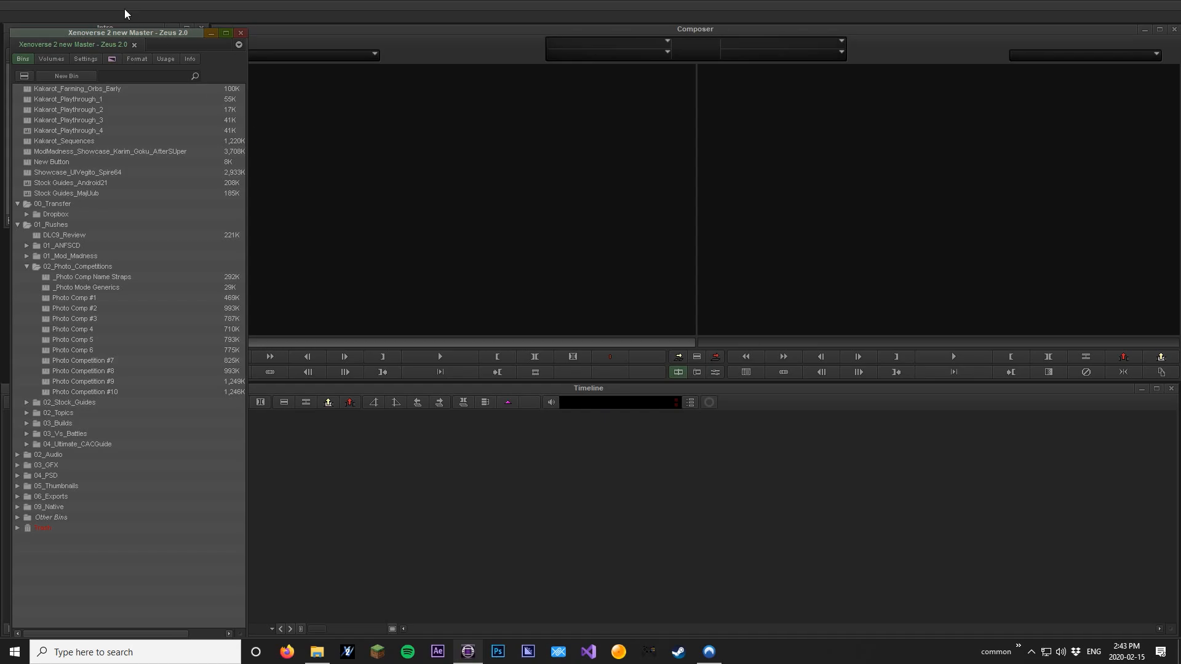
pyautogui.moveTo(123, 34); pyautogui.dragTo(121, 34)
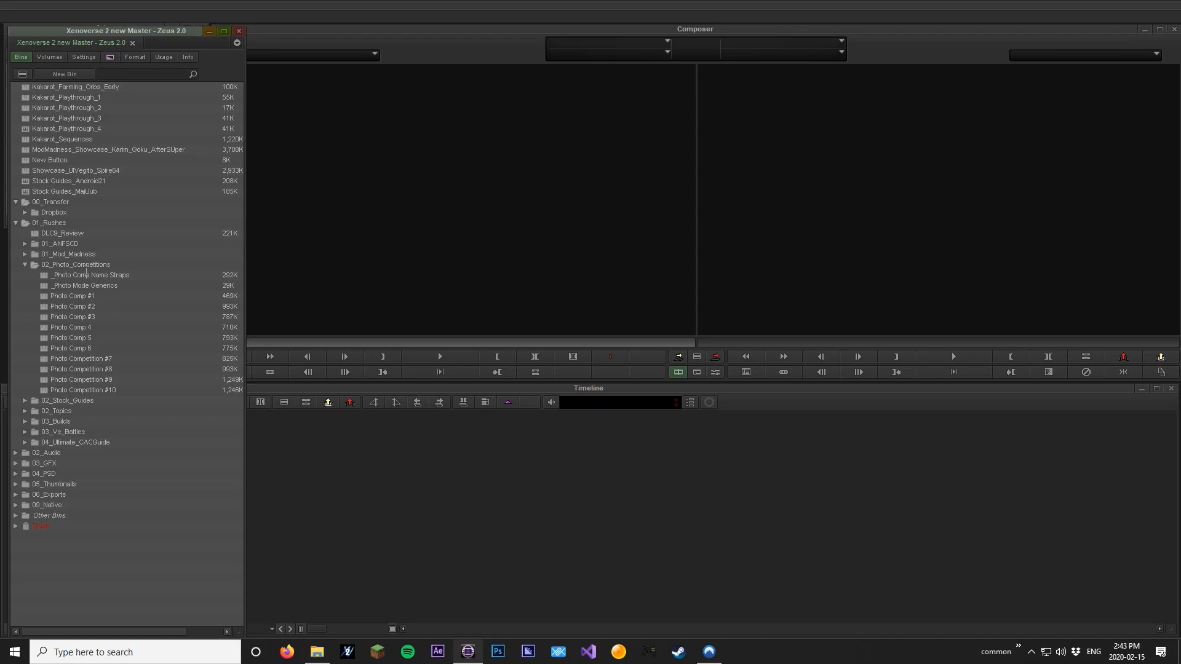
pyautogui.moveTo(135, 33); pyautogui.dragTo(341, 26)
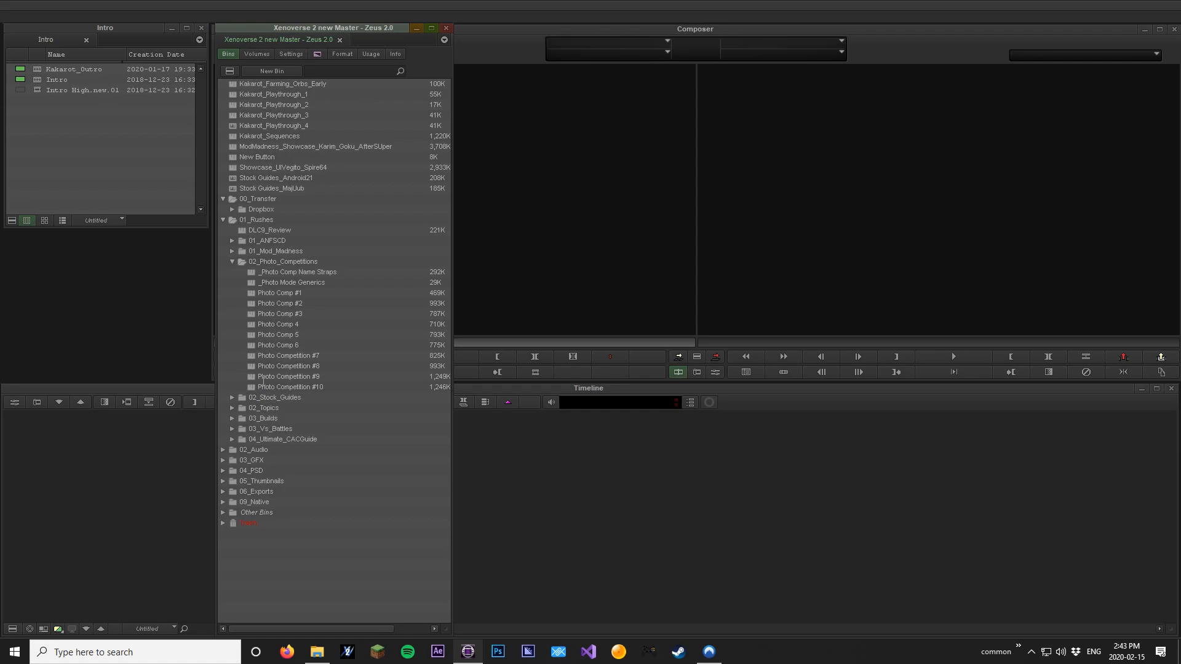
pyautogui.moveTo(346, 22)
pyautogui.mouseDown()
pyautogui.moveTo(506, 36)
pyautogui.moveTo(199, 57)
pyautogui.moveTo(359, 28)
pyautogui.moveTo(391, 42)
pyautogui.moveTo(272, 41)
pyautogui.moveTo(377, 27)
pyautogui.moveTo(360, 26)
pyautogui.mouseUp()
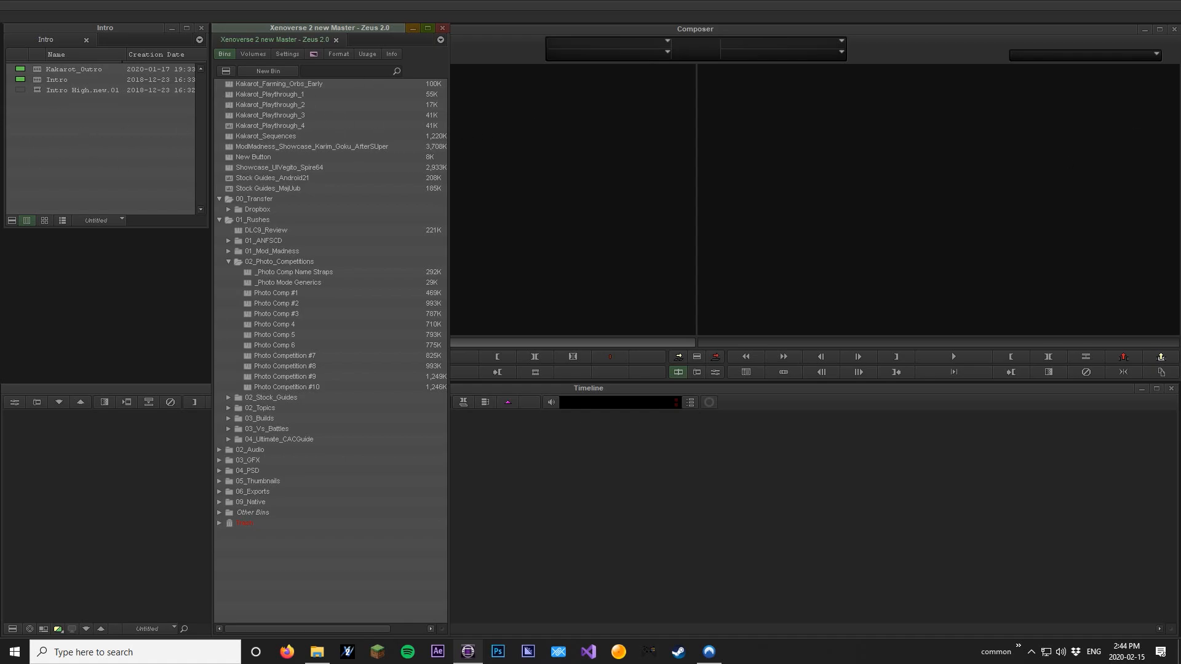
pyautogui.moveTo(361, 28)
pyautogui.mouseDown()
pyautogui.moveTo(730, 42)
pyautogui.moveTo(533, 27)
pyautogui.moveTo(371, 54)
pyautogui.moveTo(363, 30)
pyautogui.mouseUp()
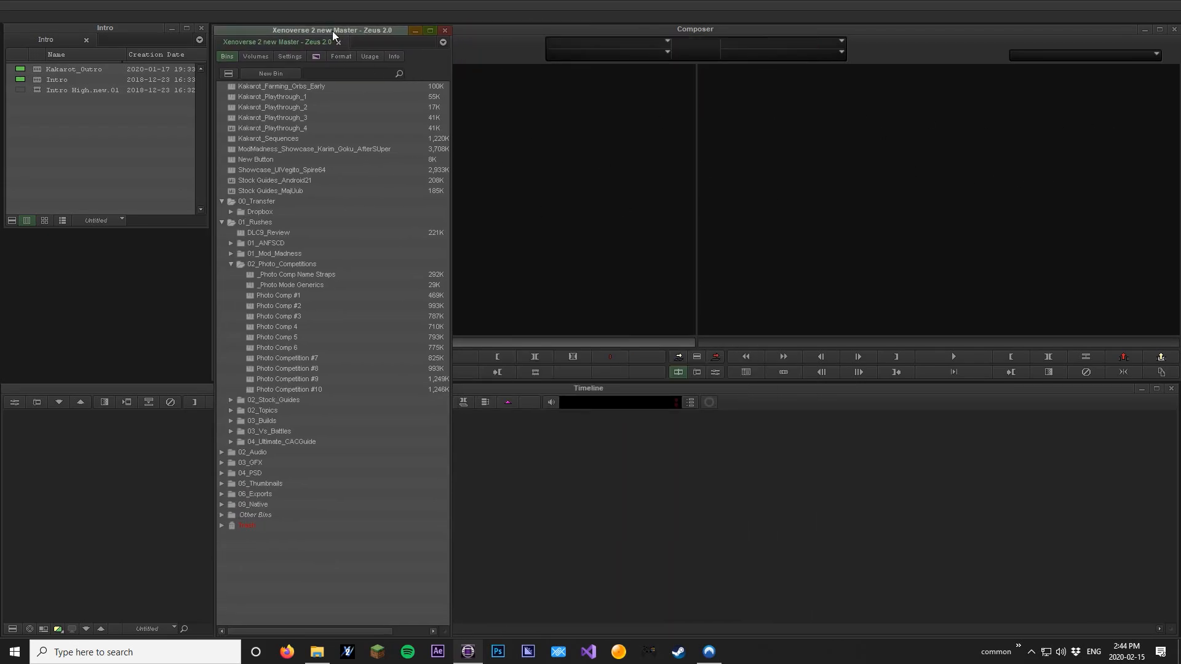
# - Open the Photo Competition #10 bin and place its window clear of the project window
pyautogui.moveTo(332, 31); pyautogui.dragTo(406, 34)
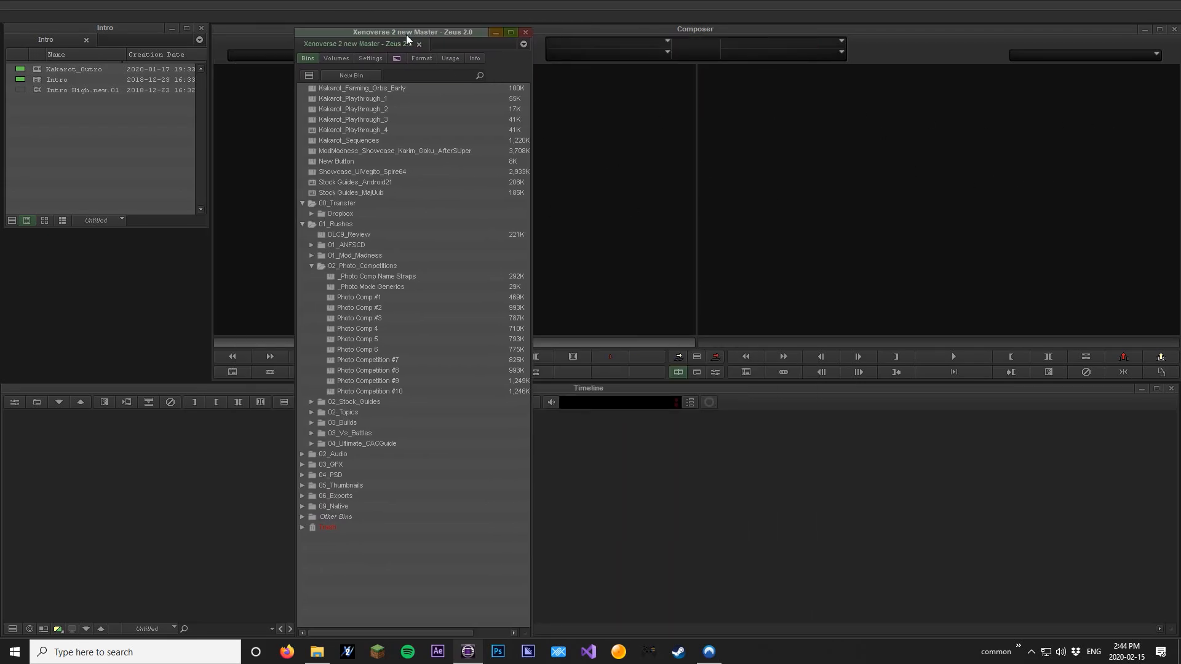
pyautogui.doubleClick(332, 393)
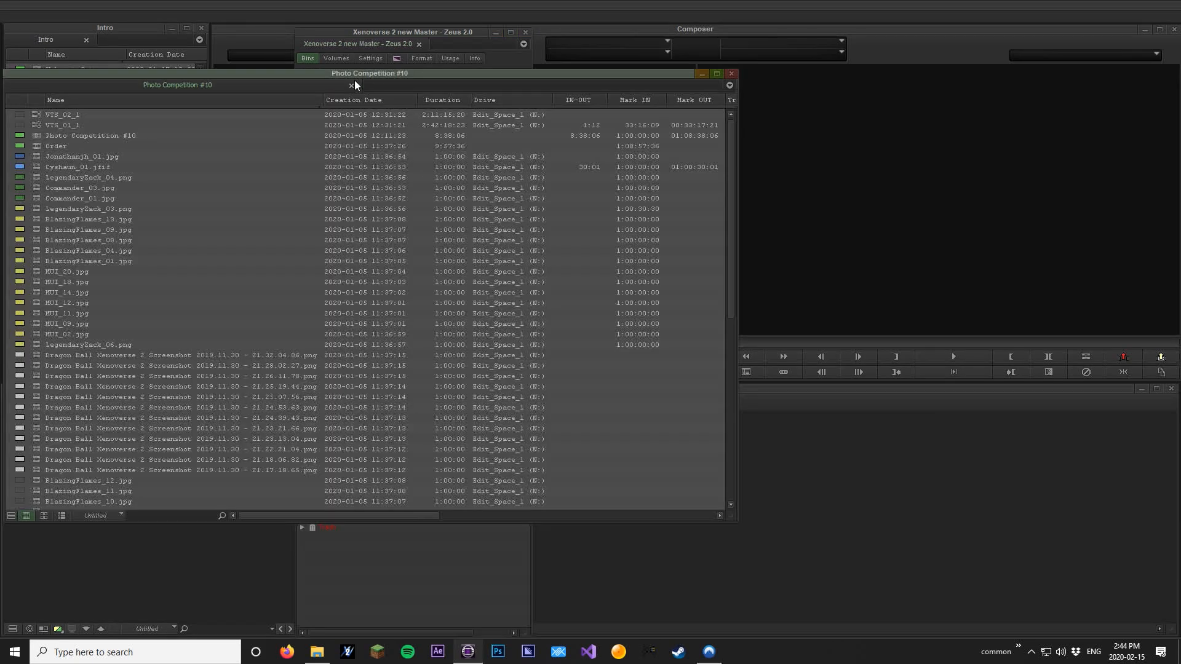
pyautogui.moveTo(355, 80); pyautogui.dragTo(572, 87)
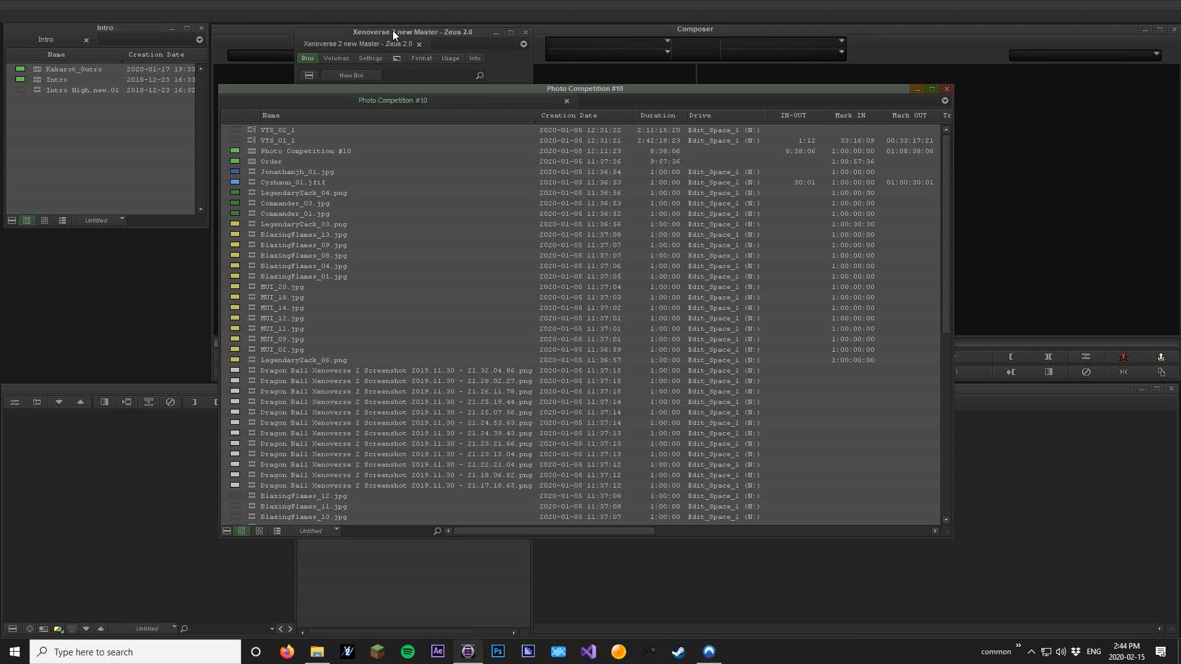
# - Create a new bin in the project and name it Photo Competition #11
pyautogui.moveTo(392, 31); pyautogui.dragTo(134, 43)
pyautogui.click(97, 84)
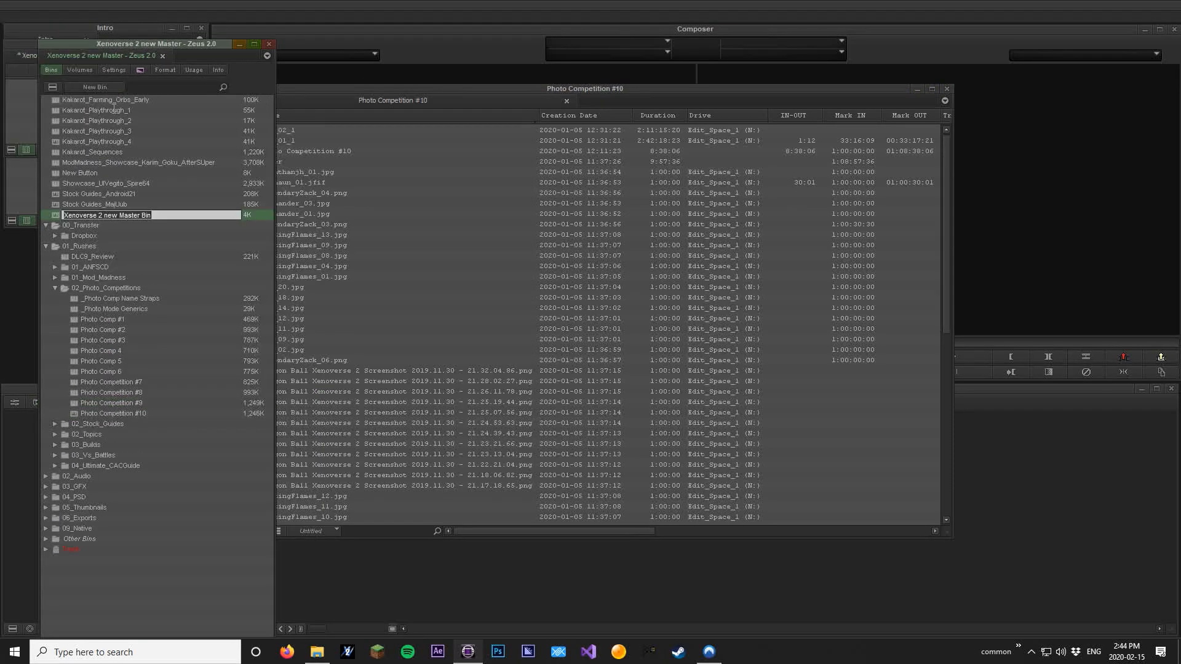
pyautogui.write('Photo Competition #')
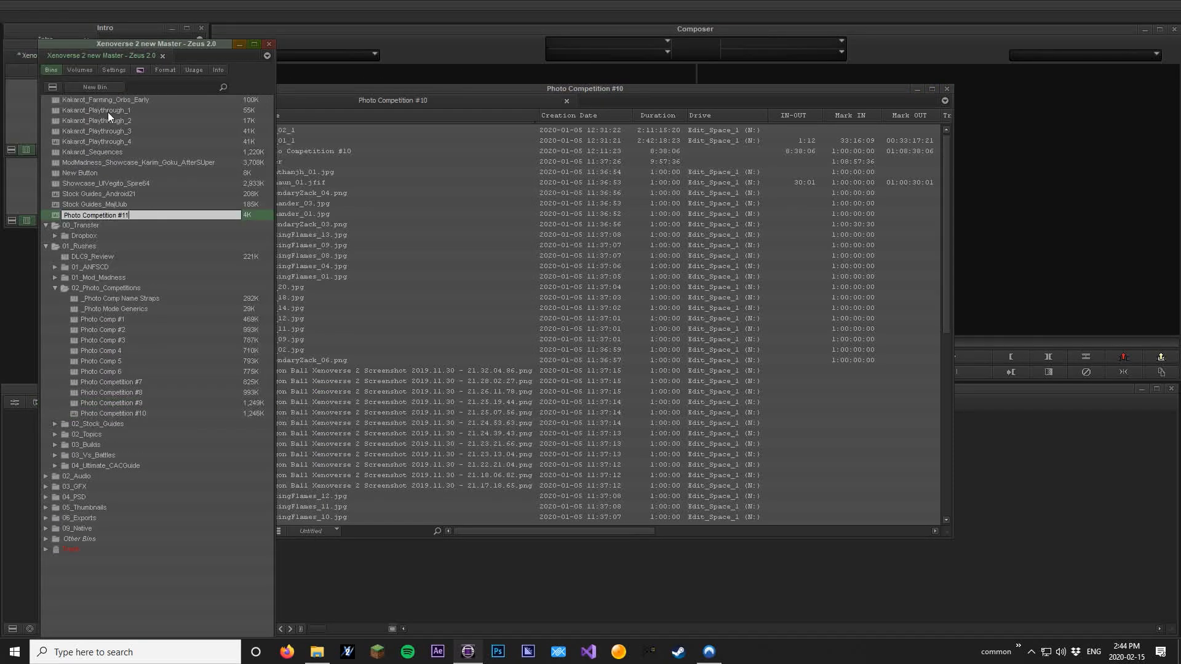
pyautogui.press('Return')
# - Move the Photo Competition #10 bin window aside and sort its items by clip type
pyautogui.moveTo(201, 45); pyautogui.dragTo(282, 58)
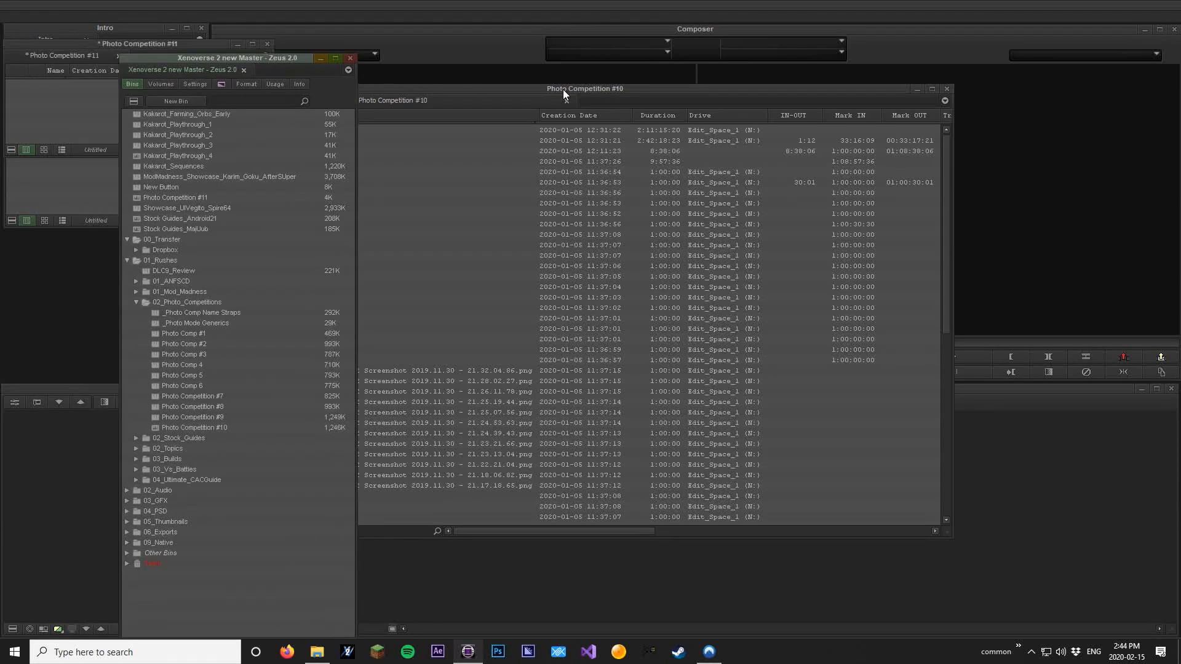
pyautogui.moveTo(562, 89); pyautogui.dragTo(749, 79)
pyautogui.doubleClick(444, 109)
pyautogui.doubleClick(444, 110)
pyautogui.click(441, 122)
pyautogui.click(440, 107)
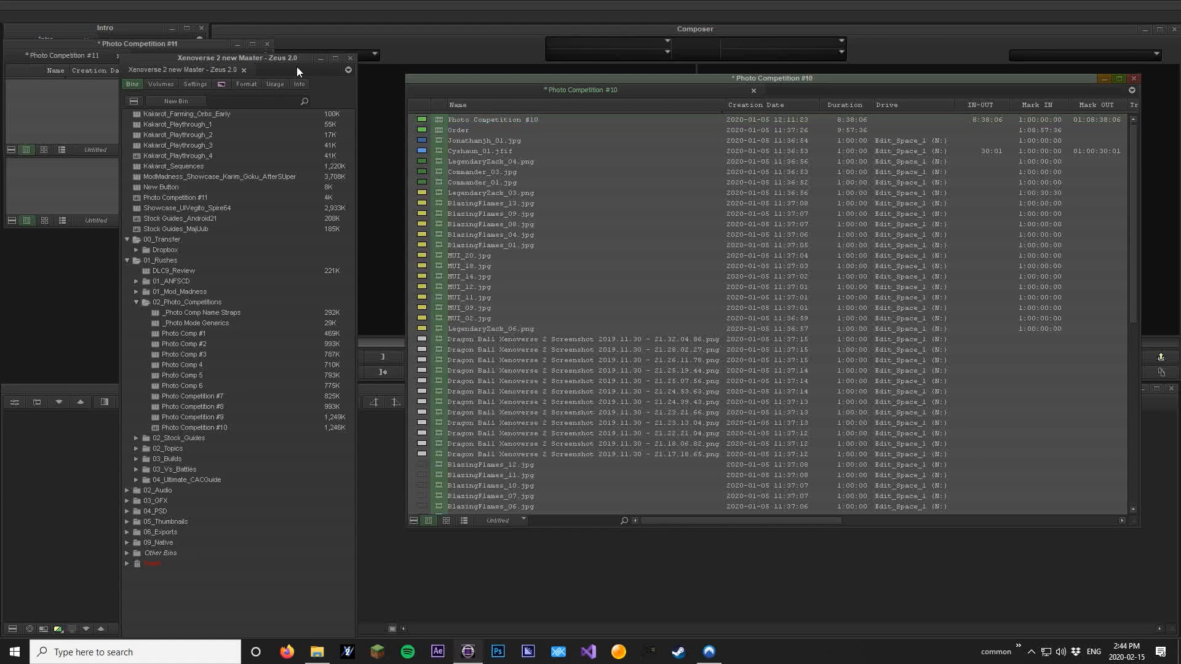
# - Uncover the new Photo Competition #11 bin and copy the Photo Competition #10 sequence into it
pyautogui.moveTo(312, 61); pyautogui.dragTo(137, 153)
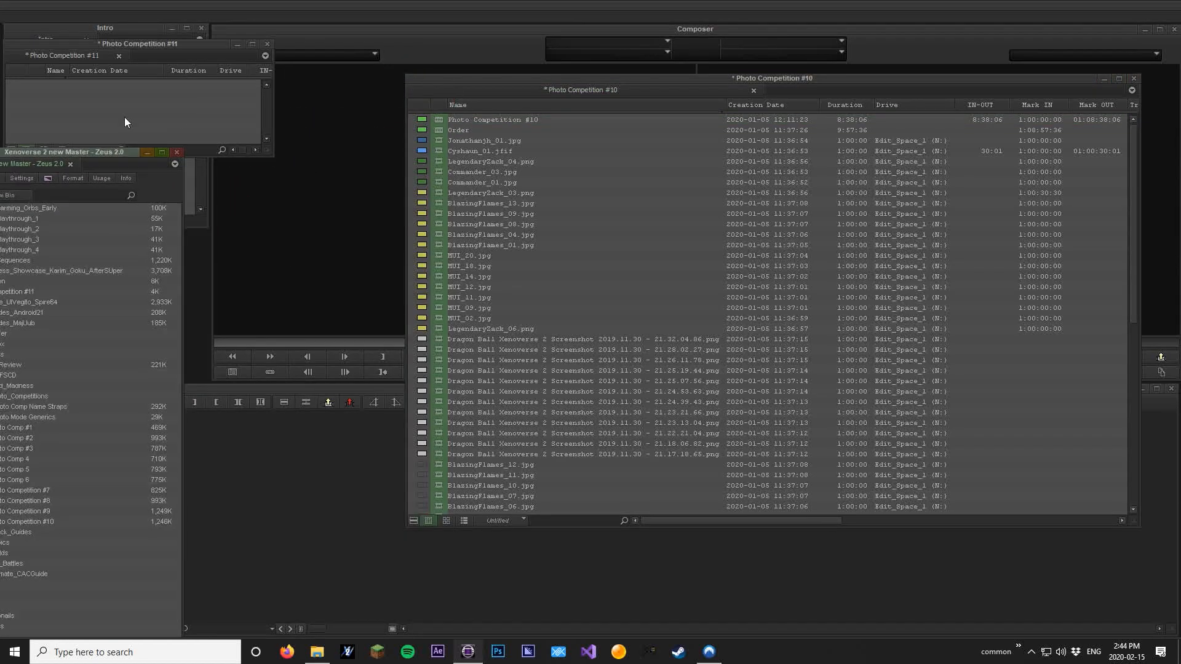
pyautogui.moveTo(182, 42); pyautogui.dragTo(334, 146)
pyautogui.click(440, 123)
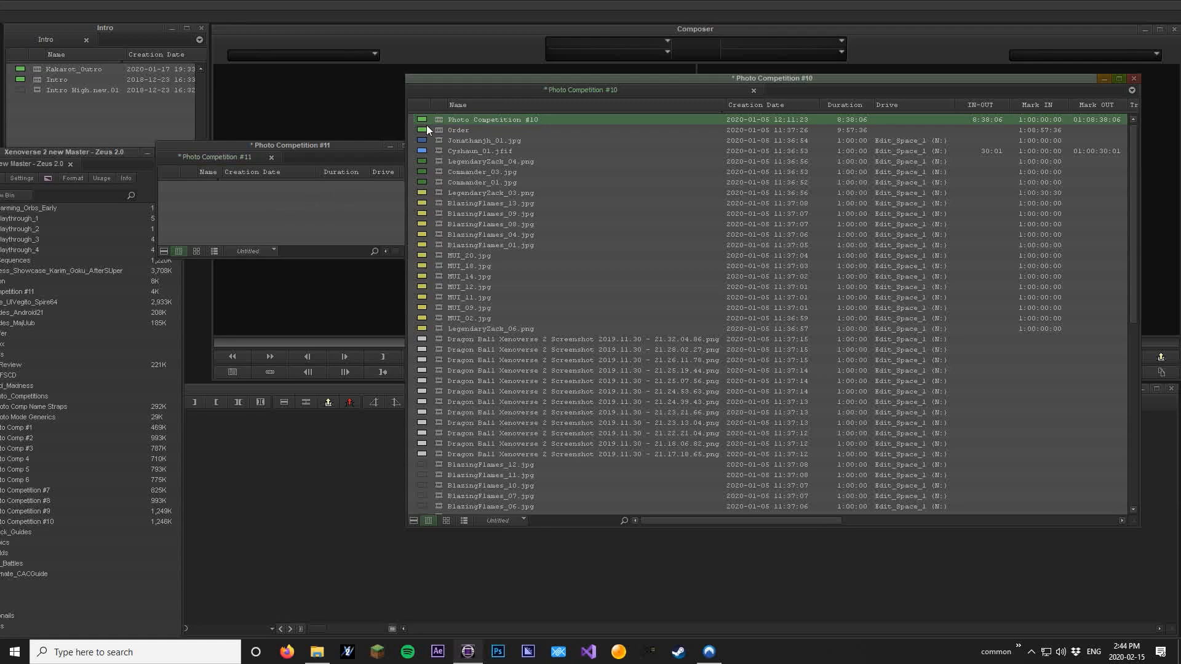
pyautogui.moveTo(441, 123); pyautogui.dragTo(308, 213)
# - Rename the copied sequence in the new bin as Photo Competition #11 and save the bin
pyautogui.moveTo(340, 145); pyautogui.dragTo(430, 130)
pyautogui.moveTo(327, 130); pyautogui.dragTo(372, 148)
pyautogui.click(268, 150)
pyautogui.press('BackSpace')
pyautogui.press('BackSpace')
pyautogui.write('1')
pyautogui.press('Return')
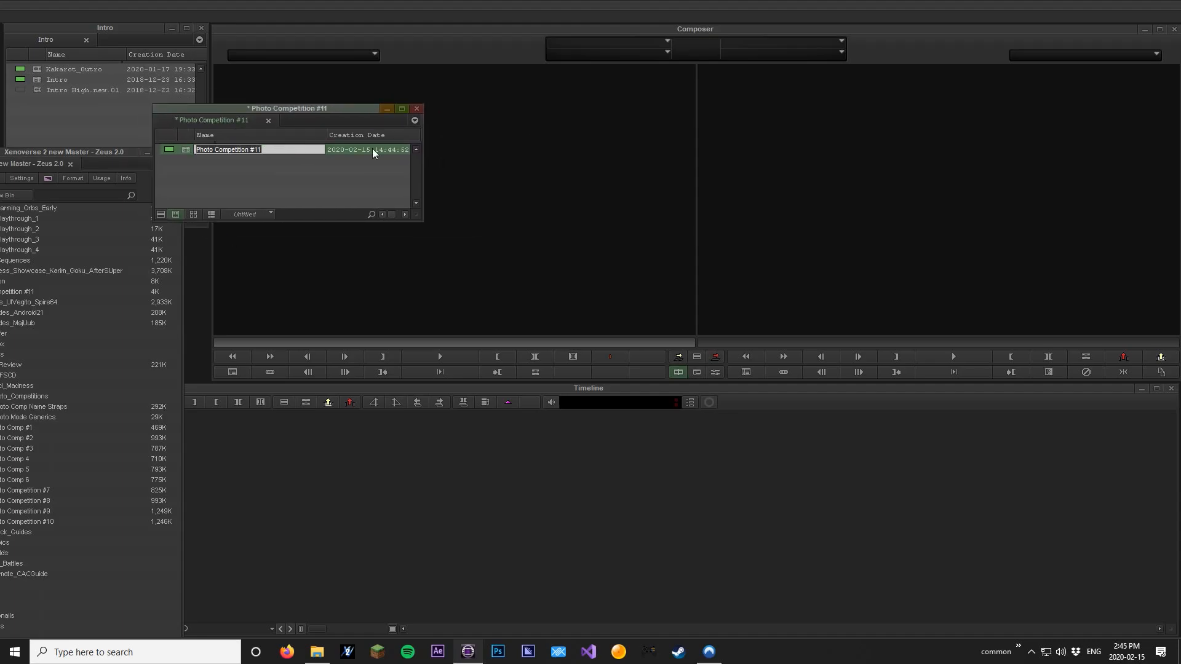
pyautogui.click(299, 164)
pyautogui.hotkey('ctrl', 's')
# - Clear the copied sequence's clip colour, then load it and fit its full length in the timeline
pyautogui.click(169, 147)
pyautogui.click(259, 155)
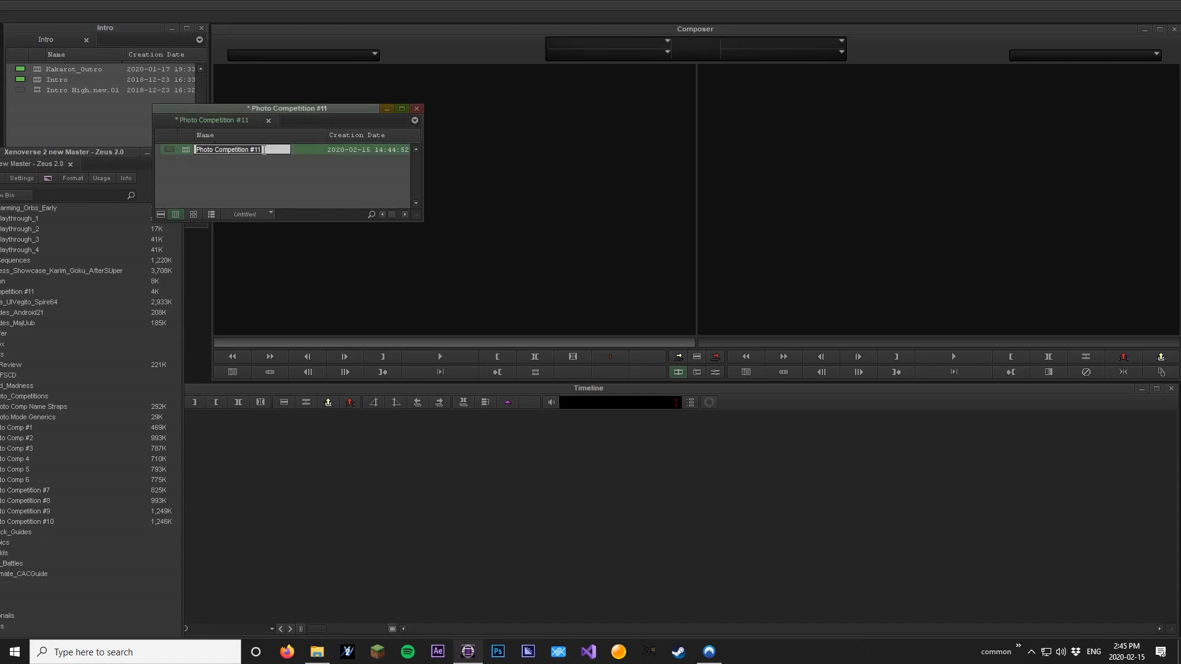
pyautogui.doubleClick(187, 153)
pyautogui.click(447, 424)
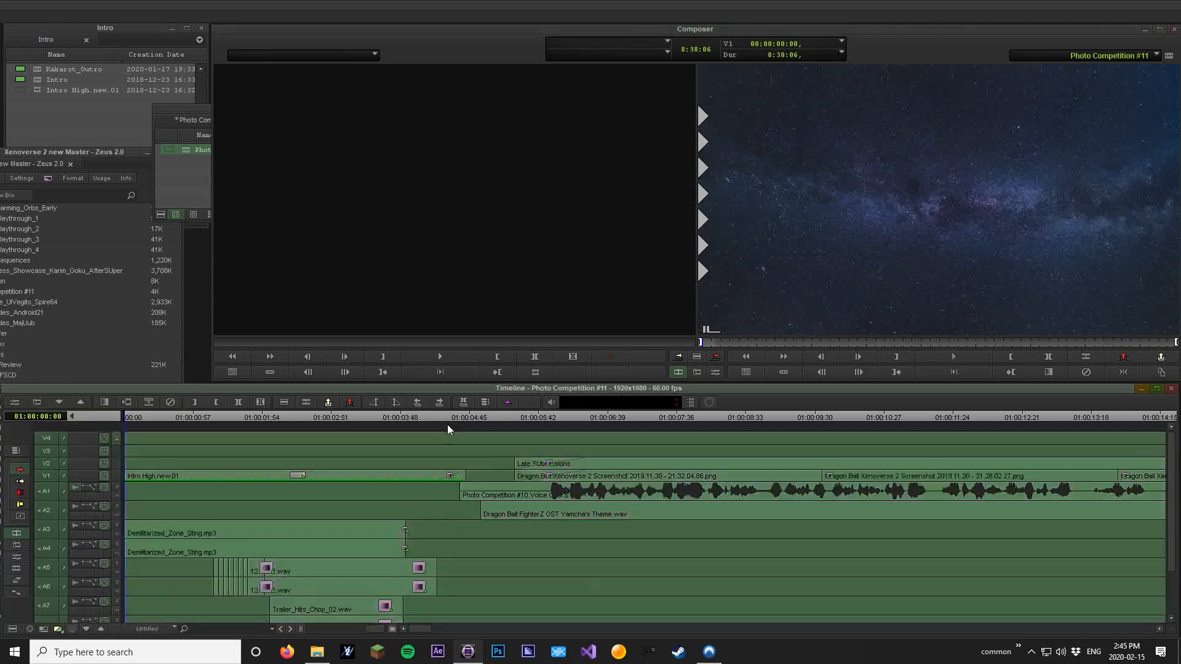
pyautogui.hotkey('ctrl', '/')
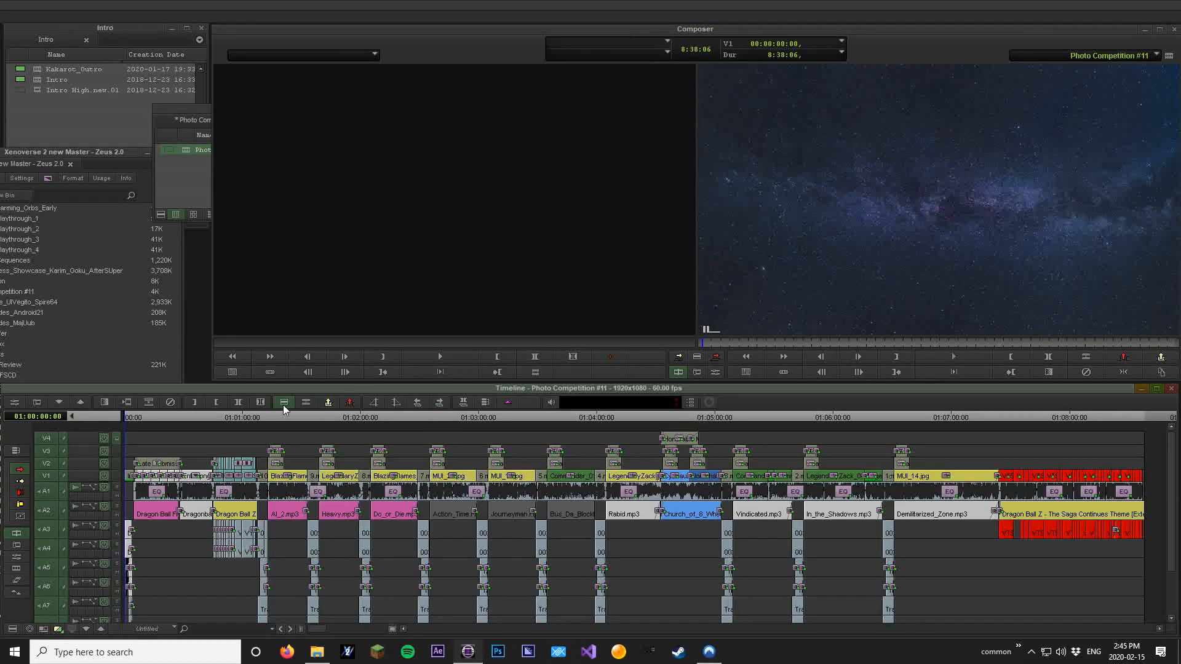
# - Remove the screenshot clips on V1 beneath the Late Submissions title, keeping the intro clip
pyautogui.moveTo(271, 413); pyautogui.dragTo(1025, 443)
pyautogui.moveTo(733, 461); pyautogui.dragTo(419, 453)
pyautogui.hotkey('ctrl', ']')
pyautogui.click(186, 434)
pyautogui.hotkey('ctrl', ']')
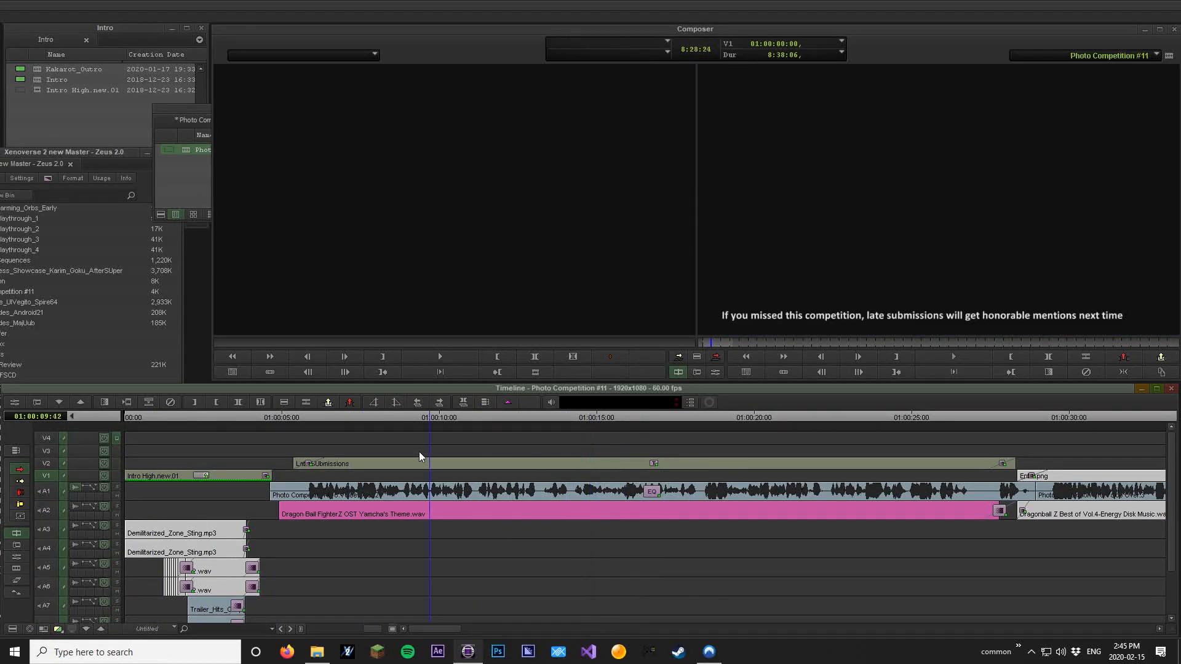
# - Review the intro section in the timeline and select the Intro sequence in the Intro bin
pyautogui.moveTo(270, 418); pyautogui.dragTo(191, 423)
pyautogui.click(14, 72)
pyautogui.click(35, 80)
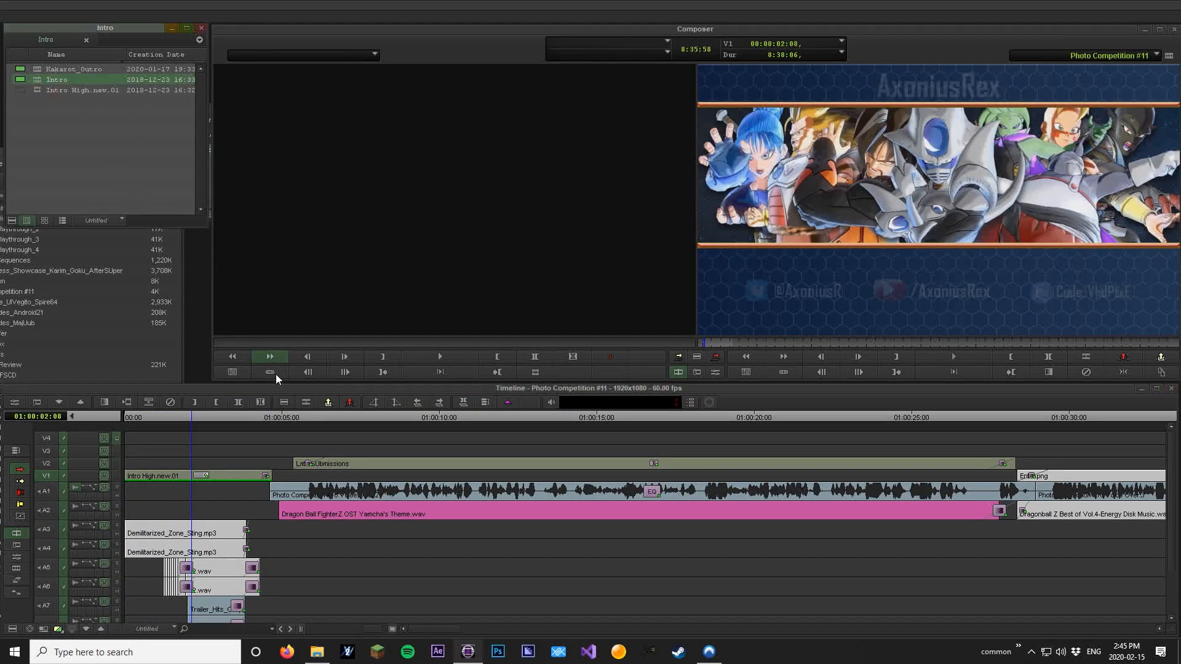
# - Go to the Enter.png segment on V1 and step into its nested effect
pyautogui.moveTo(309, 422); pyautogui.dragTo(474, 410)
pyautogui.hotkey('ctrl', '[')
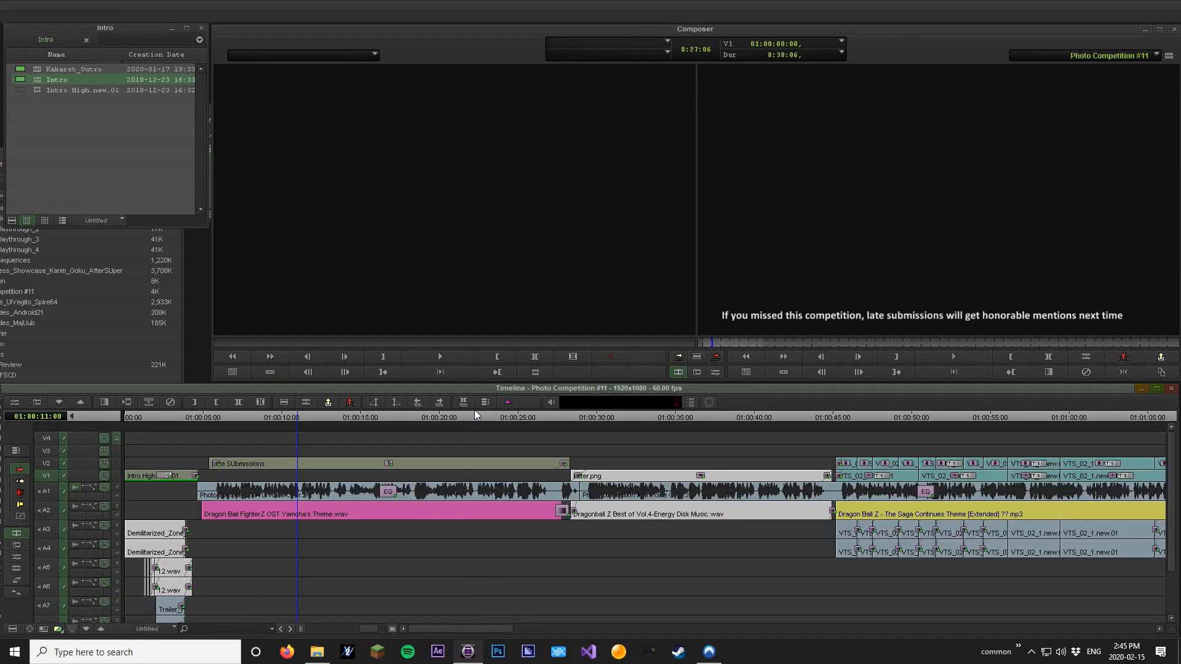
pyautogui.moveTo(595, 422); pyautogui.dragTo(680, 418)
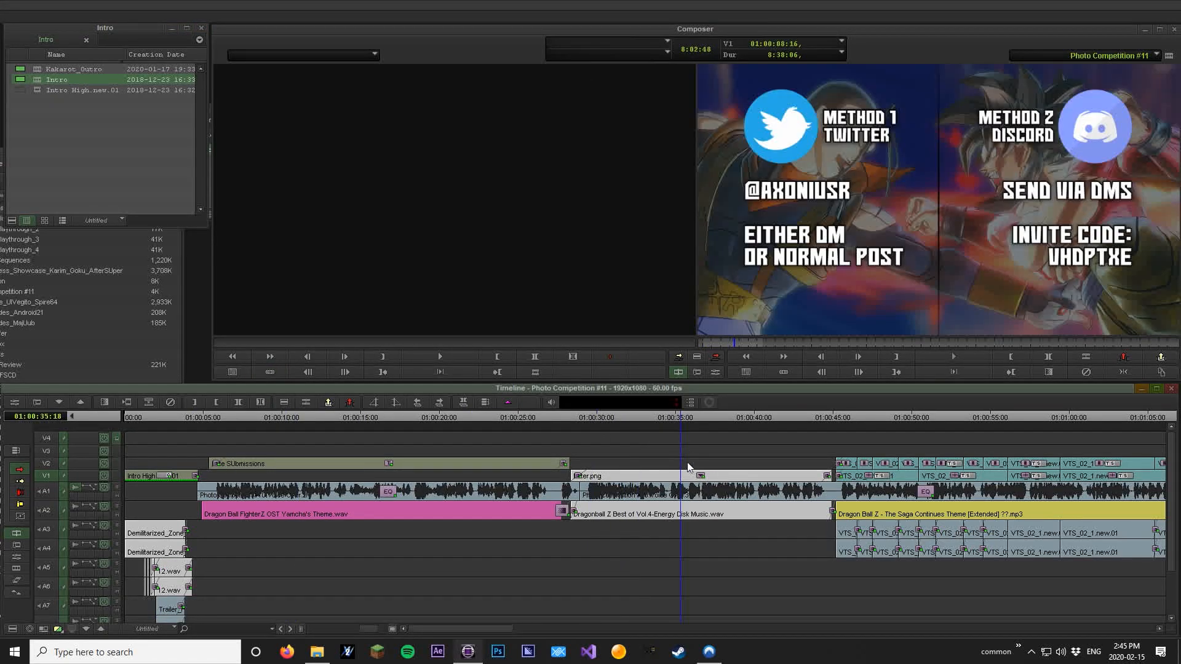
pyautogui.click(673, 476)
pyautogui.doubleClick(663, 477)
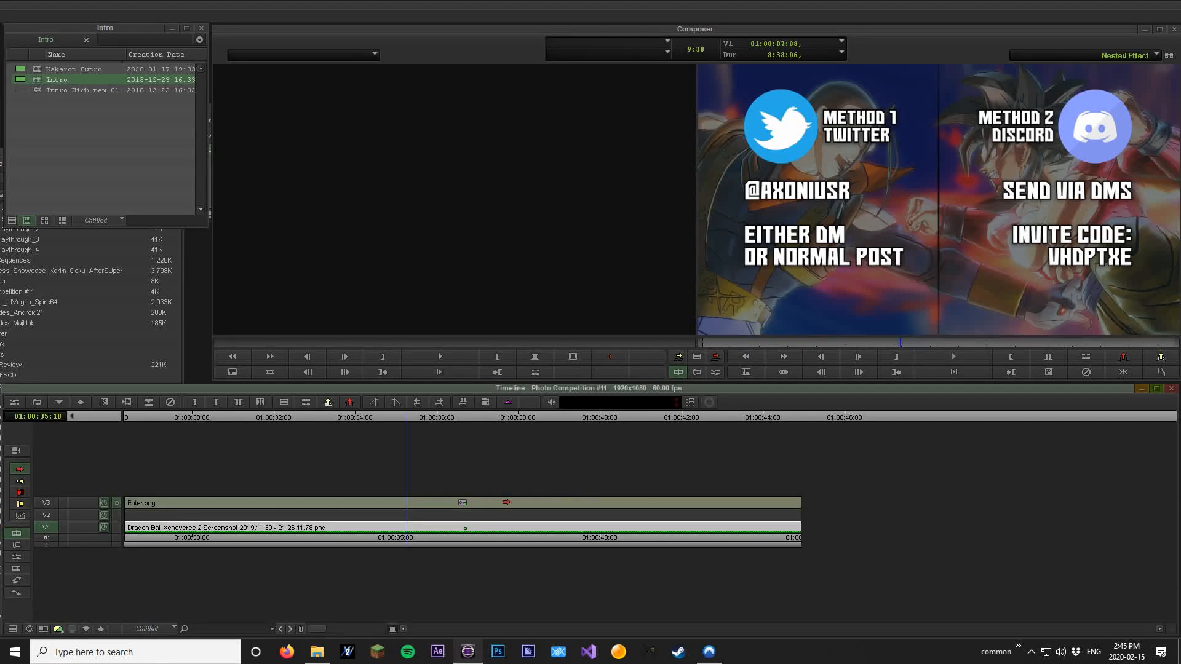
# - Remove the background screenshot clip from V1 inside the nest and step back out to the main sequence
pyautogui.click(271, 528)
pyautogui.press('t')
pyautogui.click(272, 528)
pyautogui.click(264, 549)
pyautogui.doubleClick(261, 552)
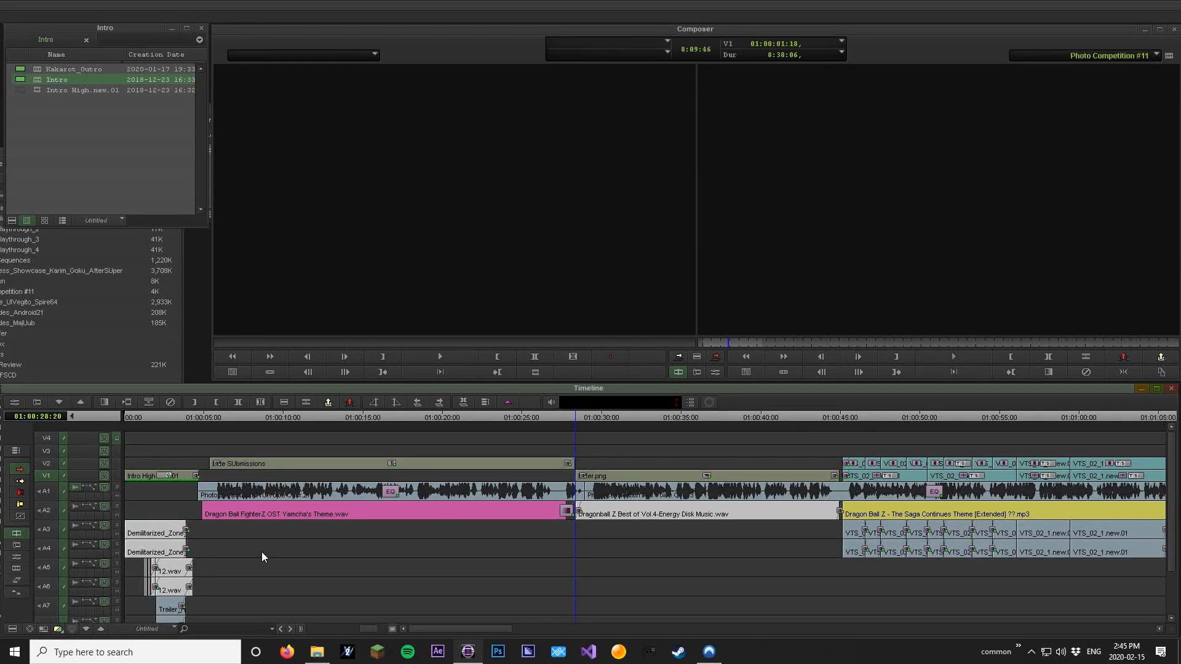
# - Mark the VTS_02_1 section up to 01:01:07:04 and lift its clips from V1, V2, A3 and A4, keeping the music
pyautogui.moveTo(584, 418); pyautogui.dragTo(322, 421)
pyautogui.click(660, 416)
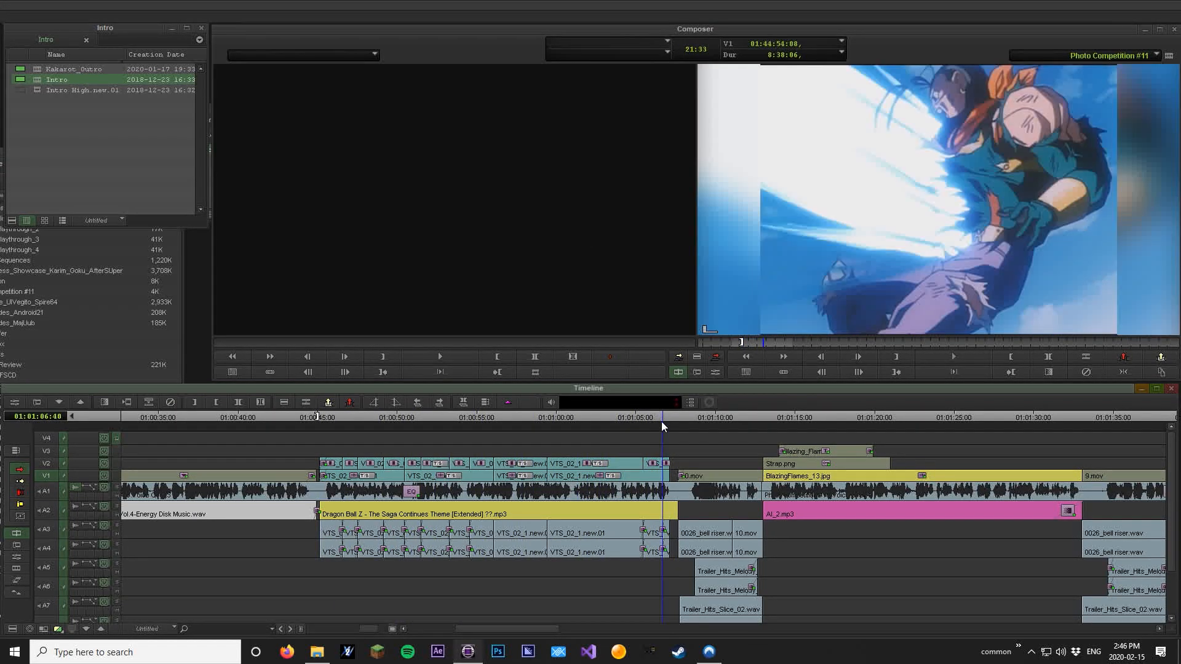
pyautogui.press('8')
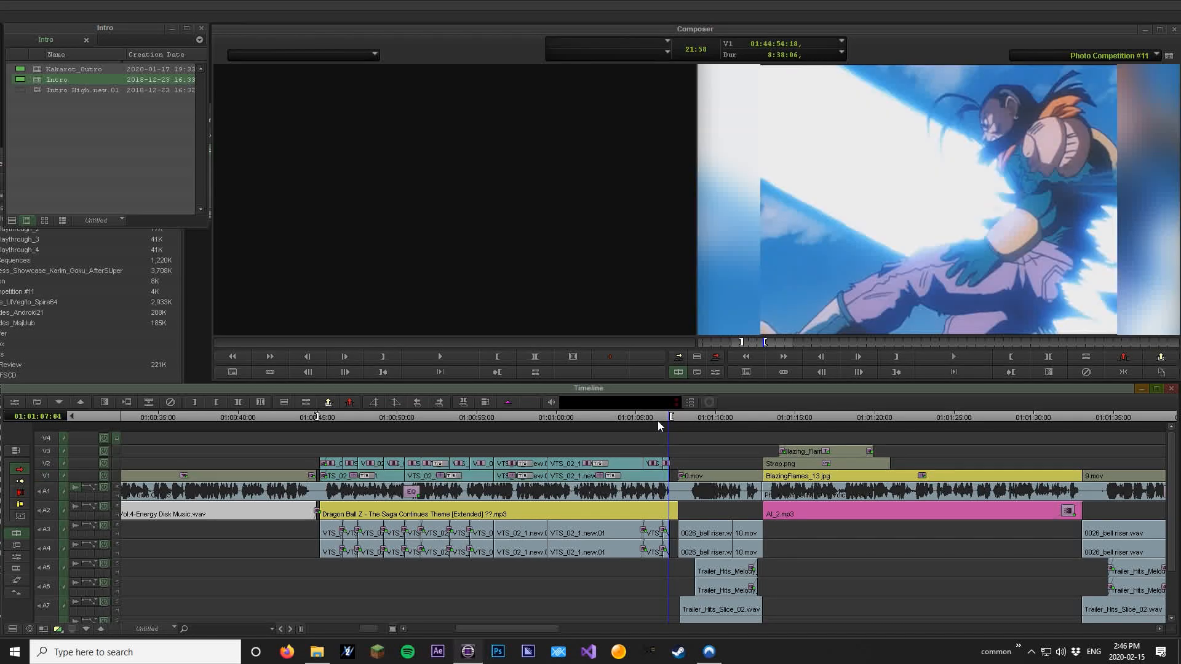
pyautogui.press('8')
pyautogui.press('7')
pyautogui.press('-')
pyautogui.press('=')
pyautogui.press('z')
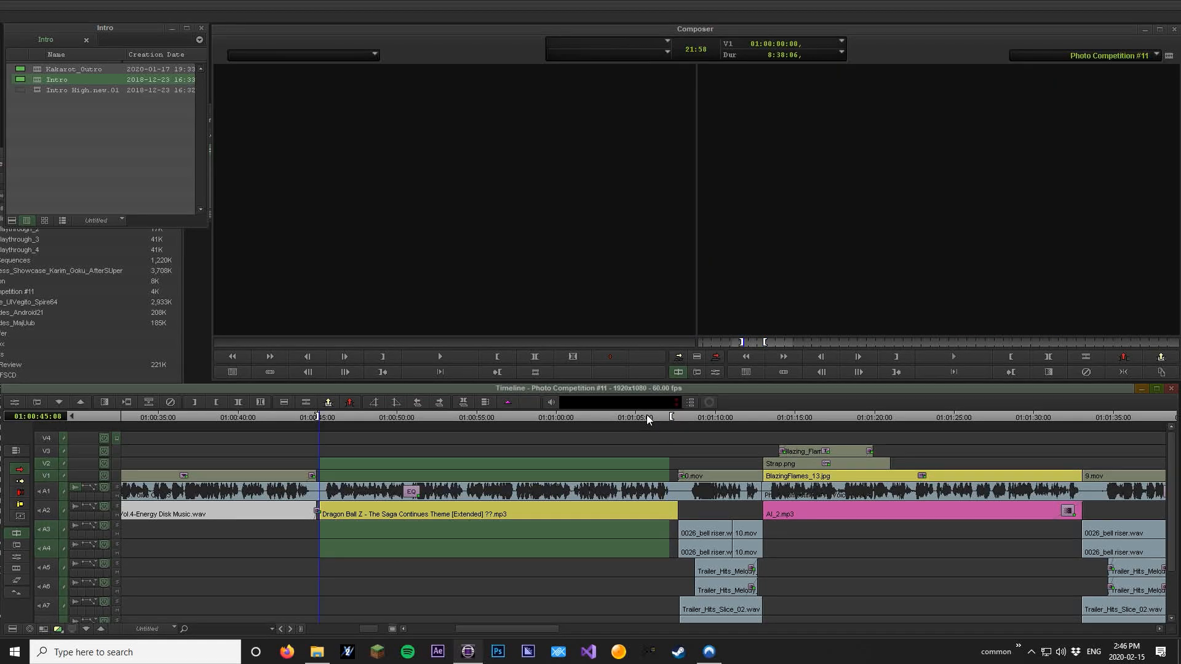
# - Lift the old voice-over from A1, from the end of the intro through the end of the sequence
pyautogui.moveTo(368, 417); pyautogui.dragTo(588, 411)
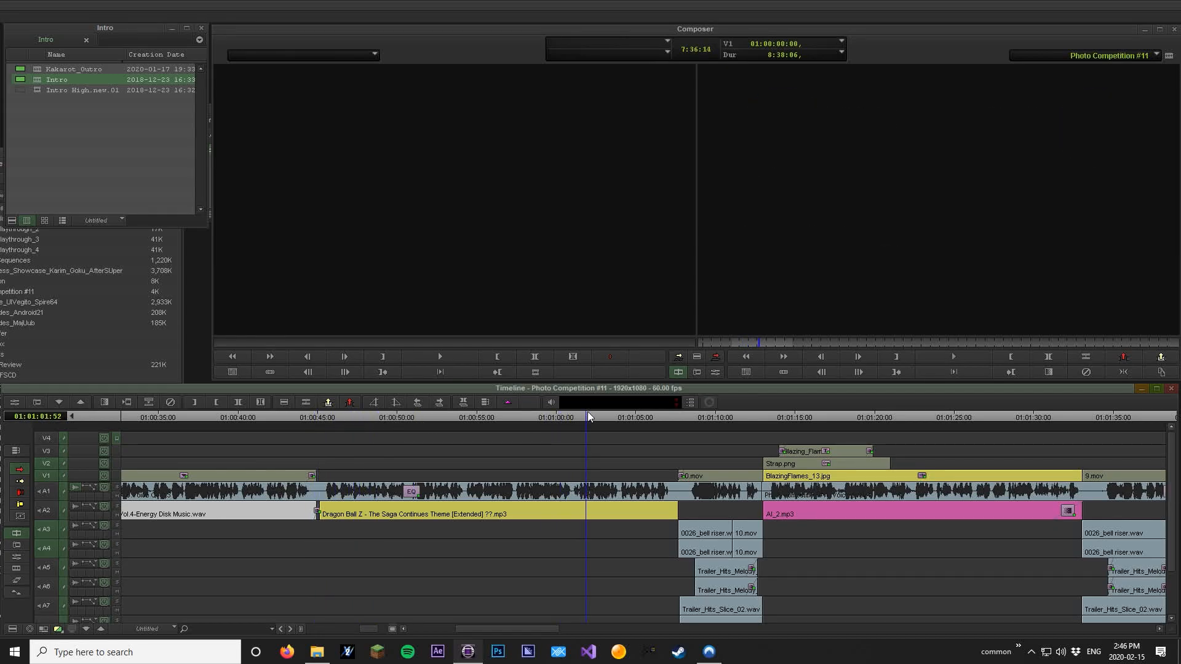
pyautogui.press('Home')
pyautogui.click(199, 420)
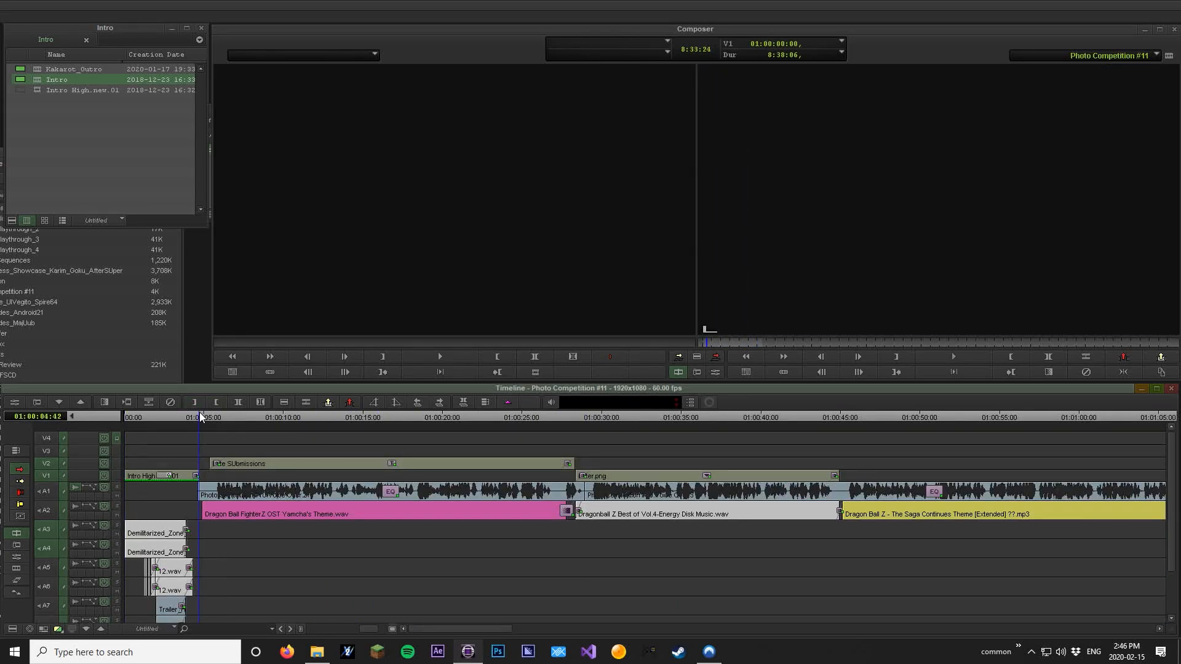
pyautogui.press('i')
pyautogui.press('a')
pyautogui.press('i')
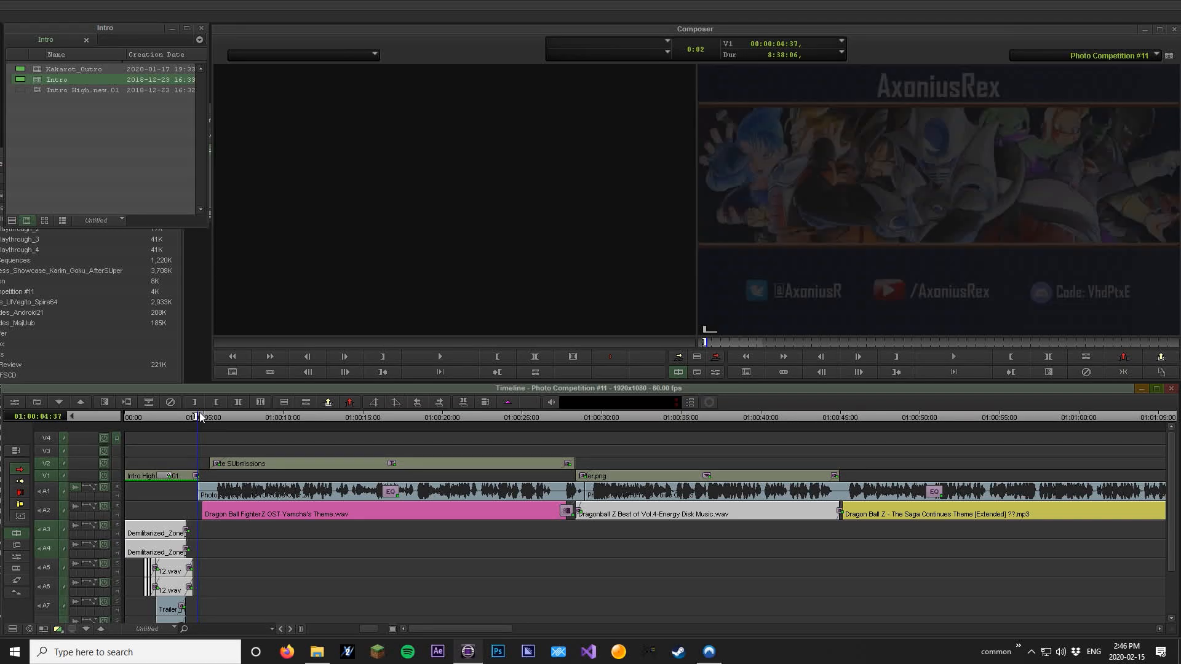
pyautogui.press('End')
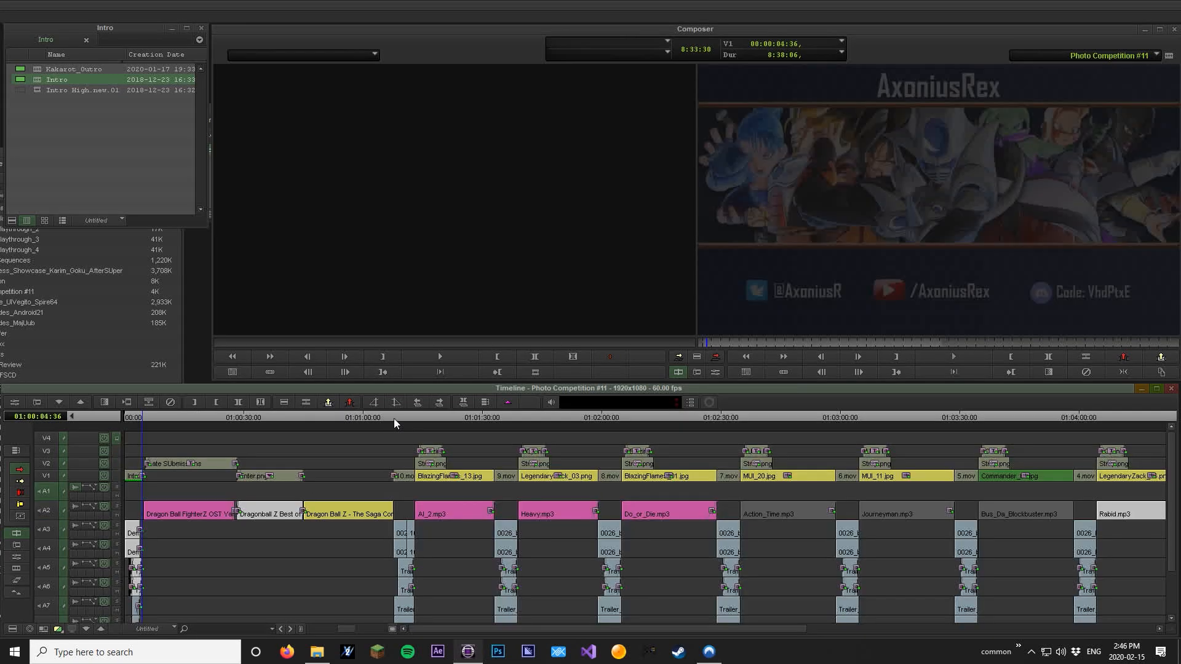
# - Mark the BlazingFlames_13.jpg segment and lift the photo with its strap and title from V1 to V3
pyautogui.moveTo(393, 418); pyautogui.dragTo(399, 451)
pyautogui.moveTo(515, 418); pyautogui.dragTo(439, 431)
pyautogui.click(324, 476)
pyautogui.press('t')
pyautogui.click(317, 499)
pyautogui.press('7')
pyautogui.press('9')
pyautogui.press('0')
pyautogui.moveTo(293, 415); pyautogui.dragTo(321, 416)
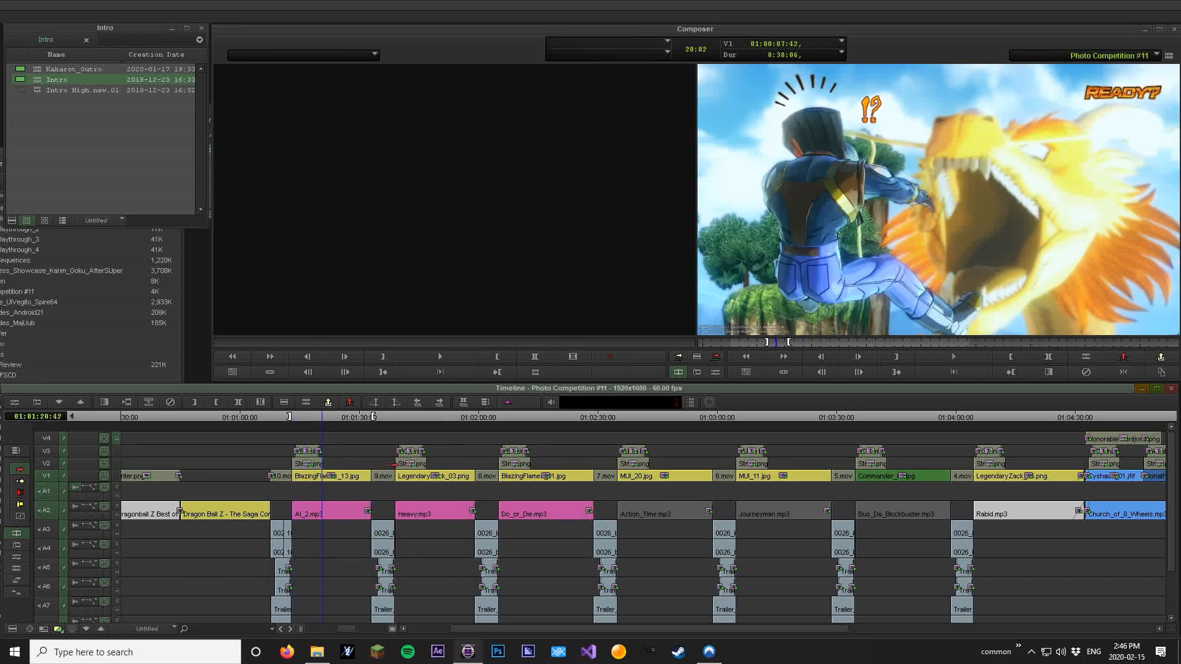
pyautogui.press('z')
# - Lift the LegendaryZack_03.png and BlazingFlames_01.jpg photos with their straps and titles from V1 to V3
pyautogui.click(432, 475)
pyautogui.press('t')
pyautogui.press('z')
pyautogui.click(551, 476)
pyautogui.press('t')
pyautogui.press('z')
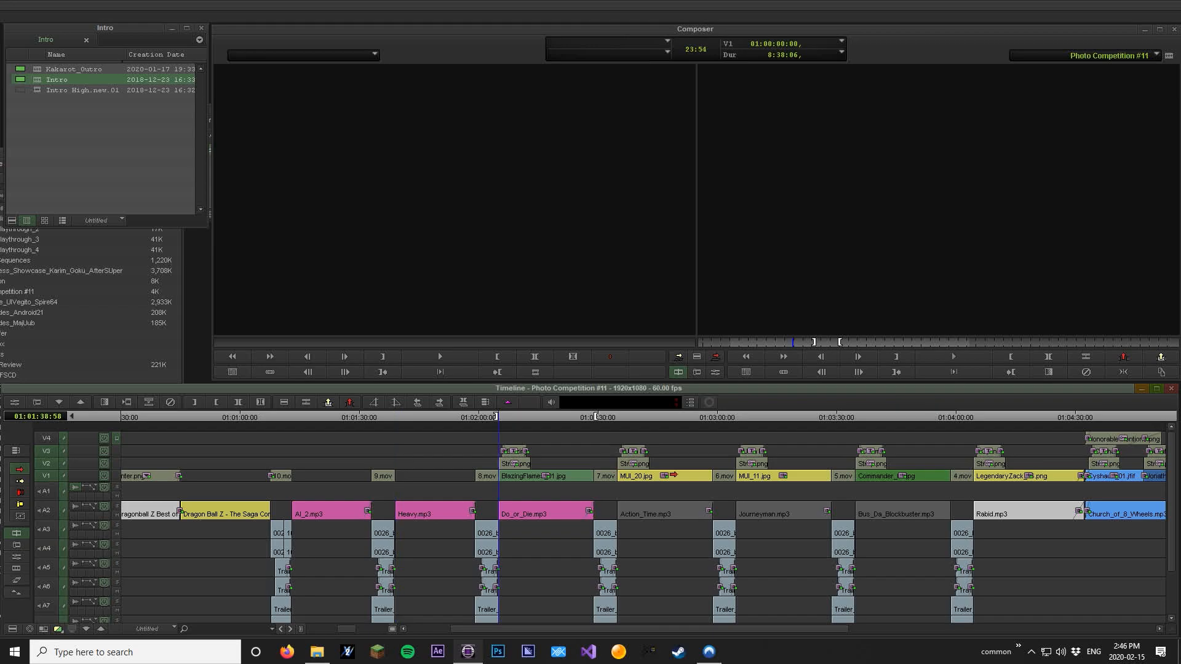
# - Lift the MUI_20.jpg and MUI_11.jpg photos with their straps and titles from V1 to V3
pyautogui.click(670, 476)
pyautogui.press('t')
pyautogui.press('z')
pyautogui.click(802, 475)
pyautogui.press('t')
pyautogui.press('z')
# - Lift the Commander photo and the LegendaryZack photo above Rabid.mp3 with their straps and titles from V1 to V3
pyautogui.click(900, 475)
pyautogui.press('t')
pyautogui.press('z')
pyautogui.click(1028, 476)
pyautogui.press('t')
pyautogui.press('z')
# - Lift the closing VTS clips after Demilitarized_Zone.mp3 from V1, A3 and A4, keeping the music, and clear the marks
pyautogui.moveTo(1053, 417); pyautogui.dragTo(672, 381)
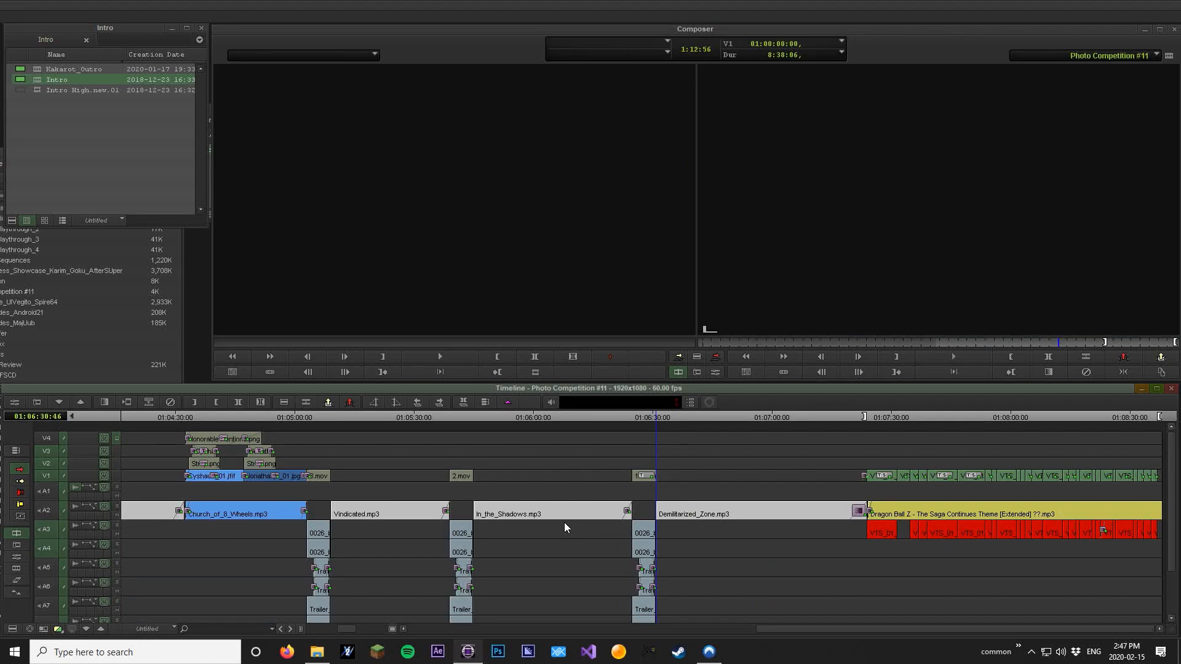
pyautogui.press('z')
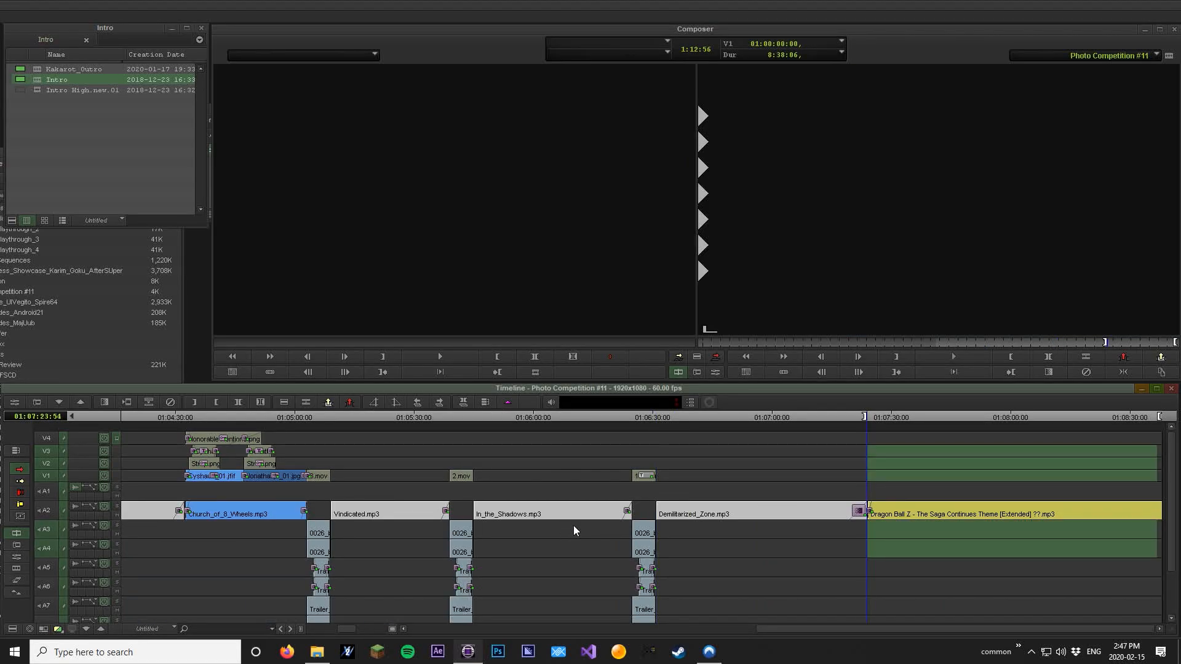
pyautogui.press('g')
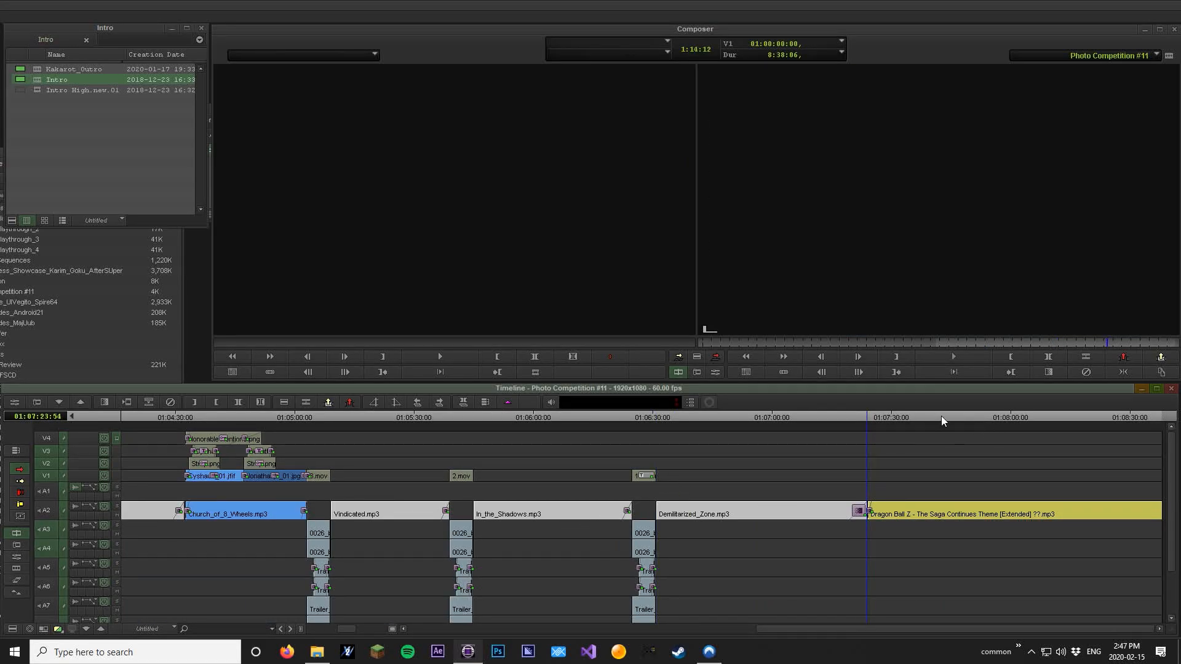
# - Lift the two honorable mention photos with their straps and titles from V1 to V3, keeping the Honorable Mentions title on V4, and return to the intro
pyautogui.click(465, 459)
pyautogui.hotkey('ctrl', '/')
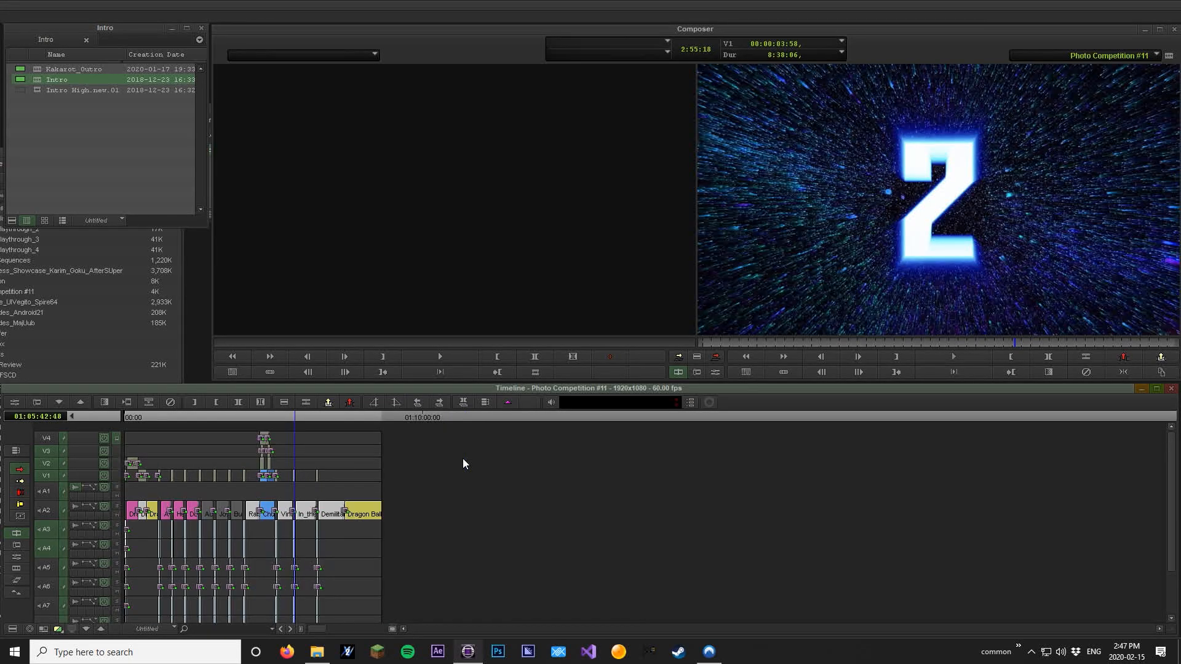
pyautogui.hotkey('ctrl', ']')
pyautogui.click(396, 417)
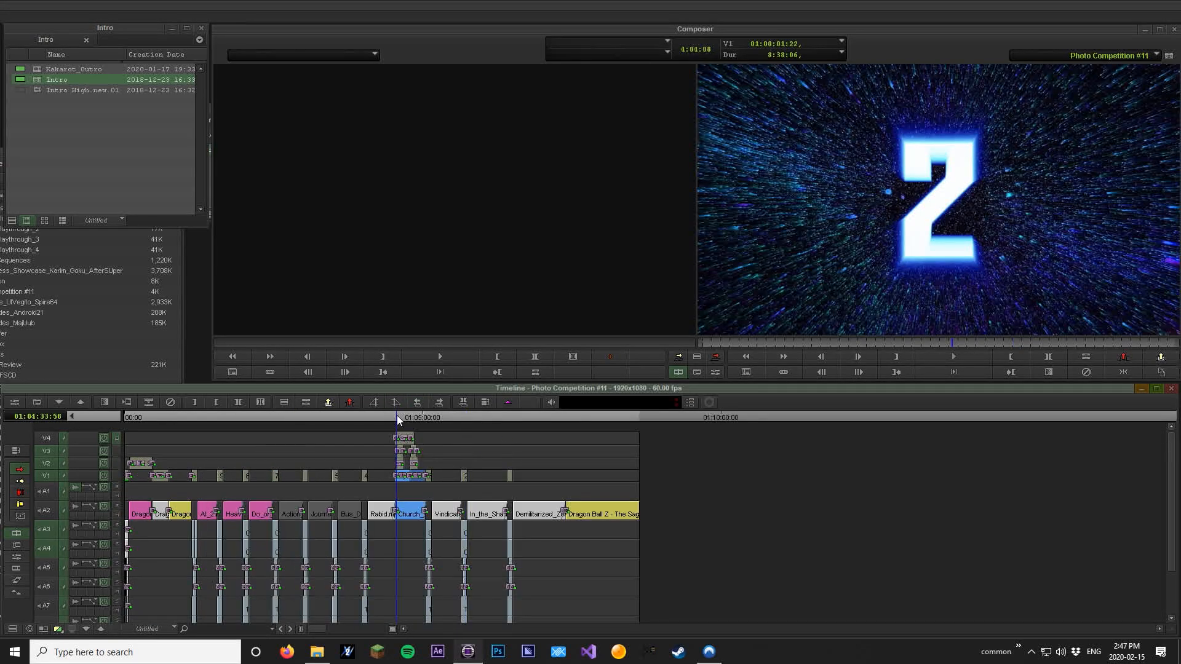
pyautogui.hotkey('ctrl', ']')
pyautogui.hotkey('ctrl', ']')
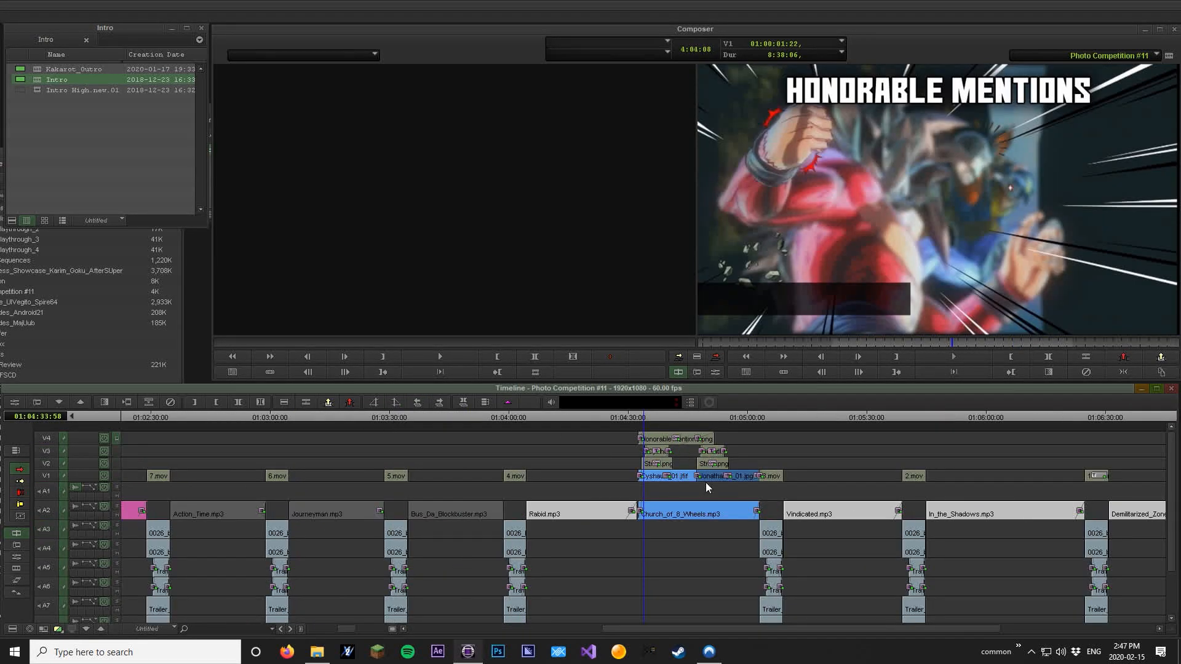
pyautogui.press('t')
pyautogui.press('g')
pyautogui.moveTo(650, 415); pyautogui.dragTo(719, 420)
pyautogui.hotkey('ctrl', '[')
pyautogui.hotkey('ctrl', '[')
pyautogui.moveTo(584, 420); pyautogui.dragTo(226, 423)
pyautogui.hotkey('ctrl', ']')
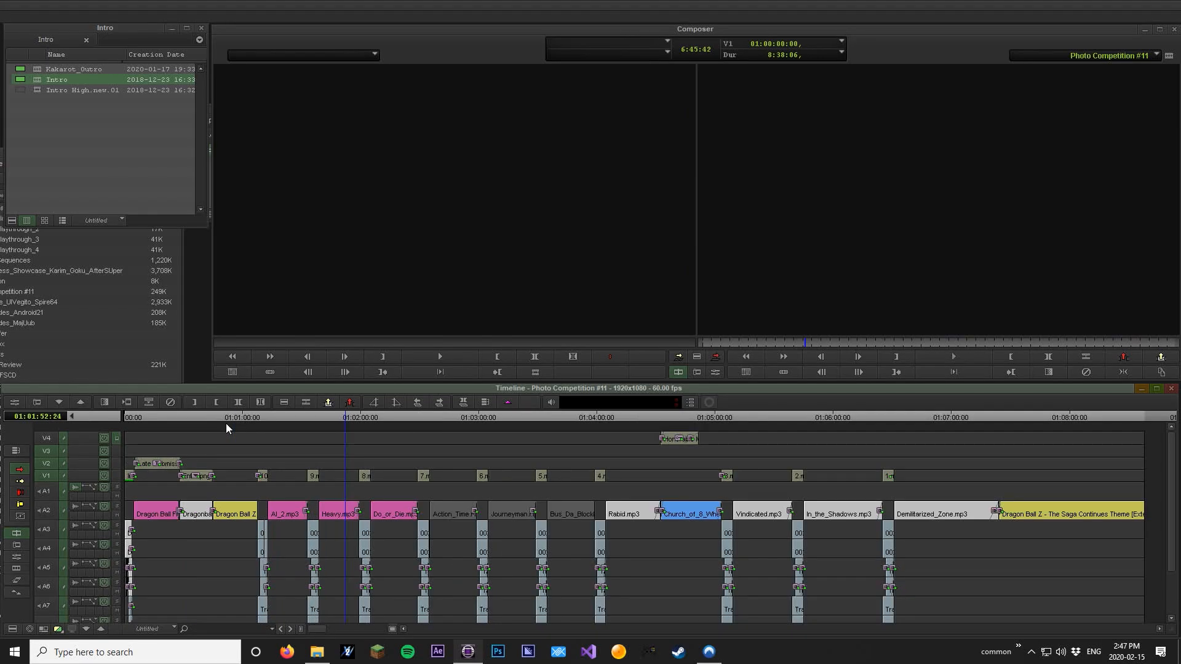
pyautogui.click(140, 412)
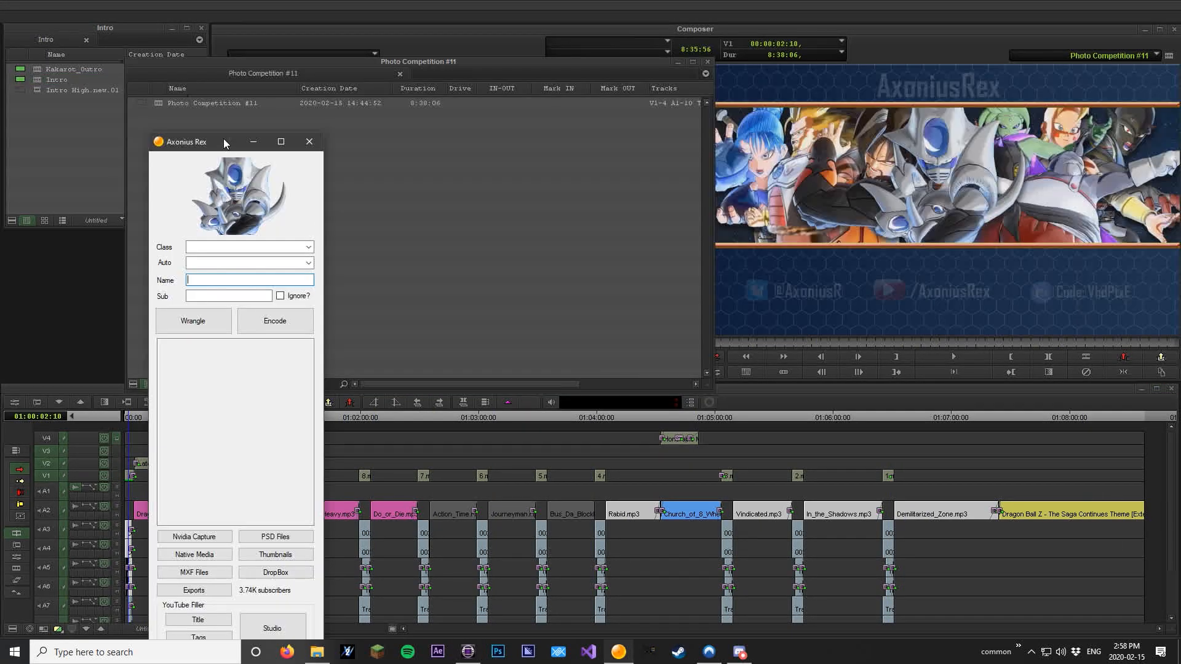
# - In the Axonius Rex tool, choose the 02_Photo_Competitions class and the Photo Competition #11 project
pyautogui.moveTo(223, 143); pyautogui.dragTo(618, 85)
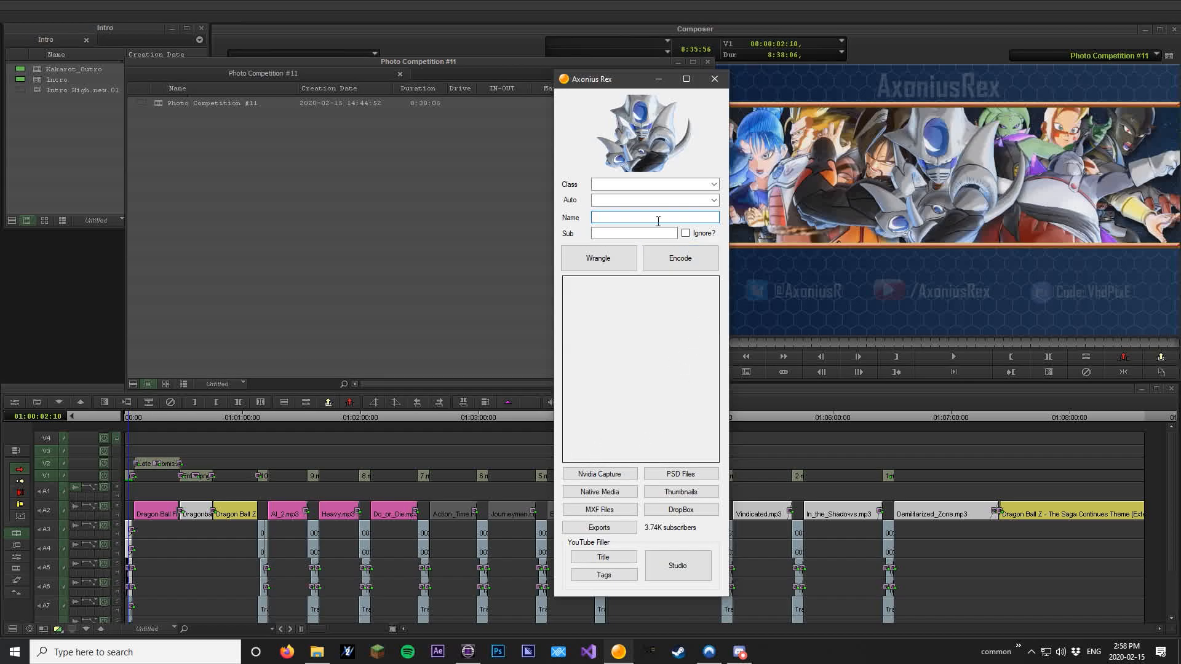
pyautogui.moveTo(621, 78); pyautogui.dragTo(674, 59)
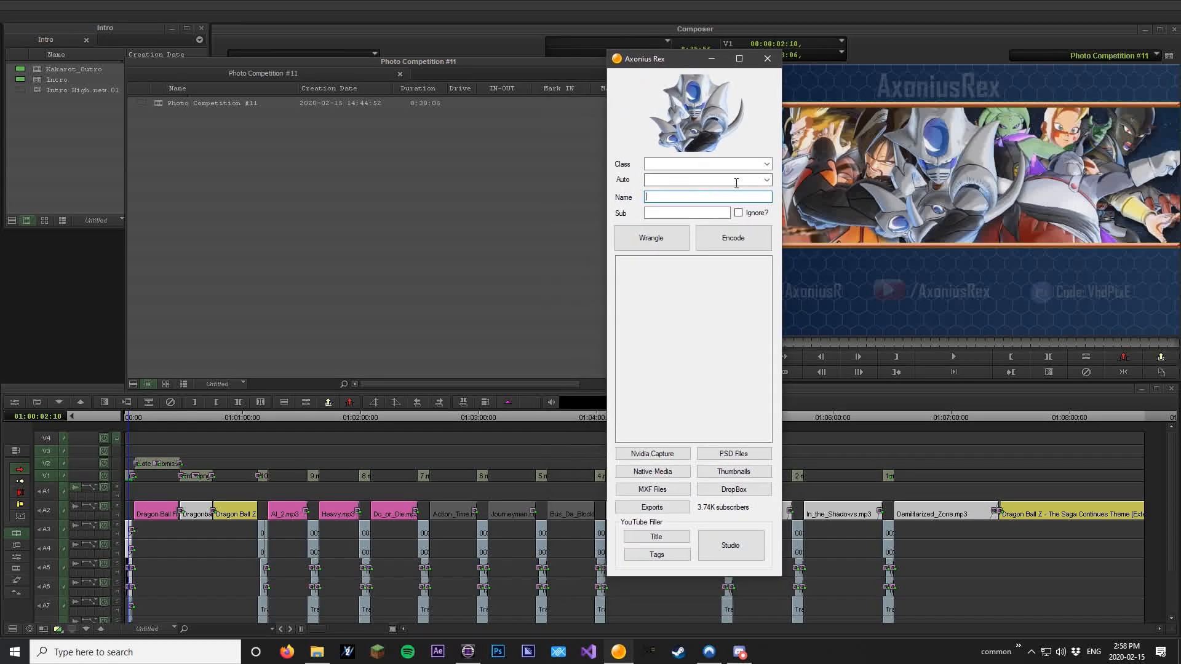
pyautogui.click(766, 164)
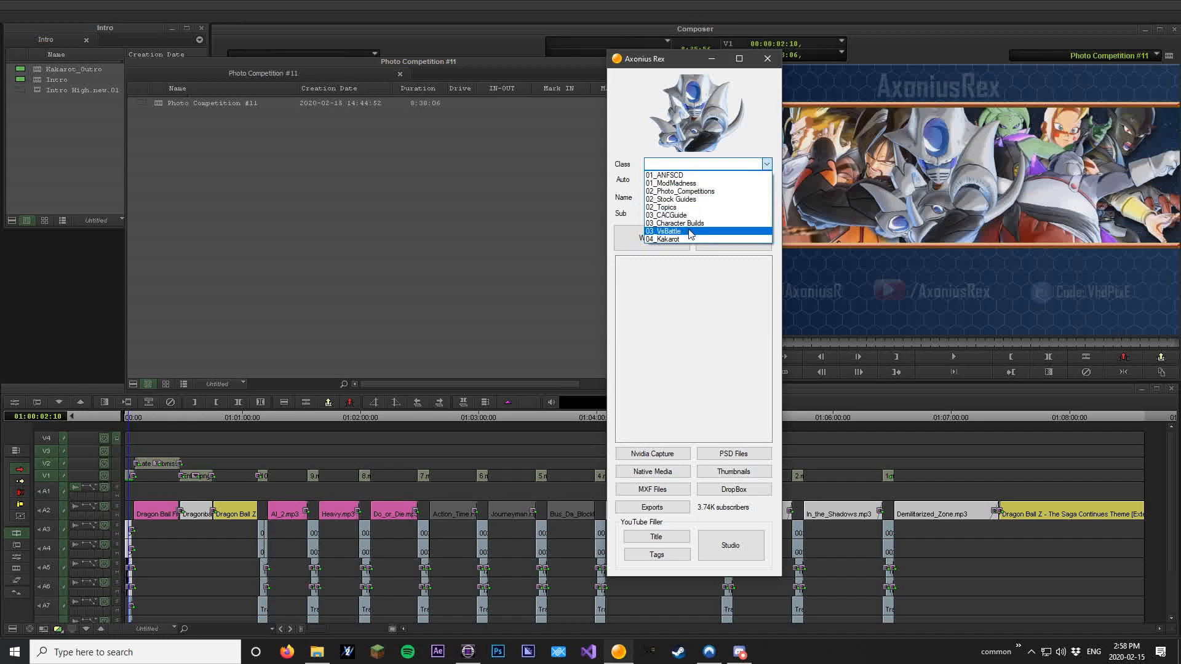
pyautogui.click(694, 191)
pyautogui.click(766, 180)
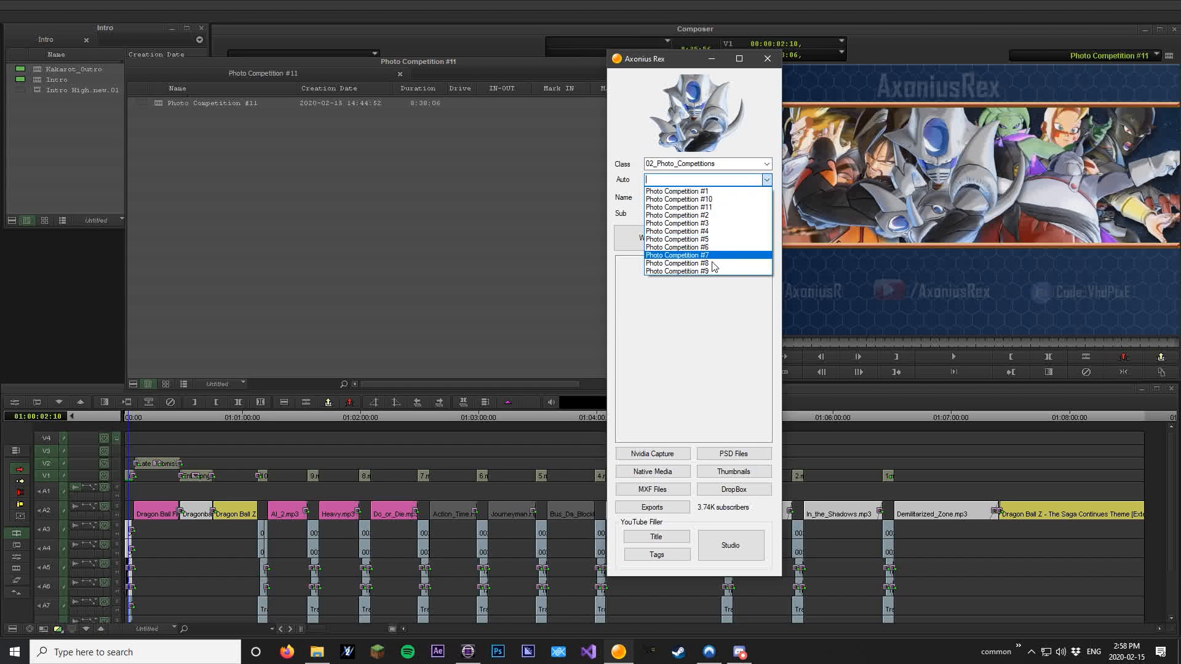
pyautogui.click(713, 207)
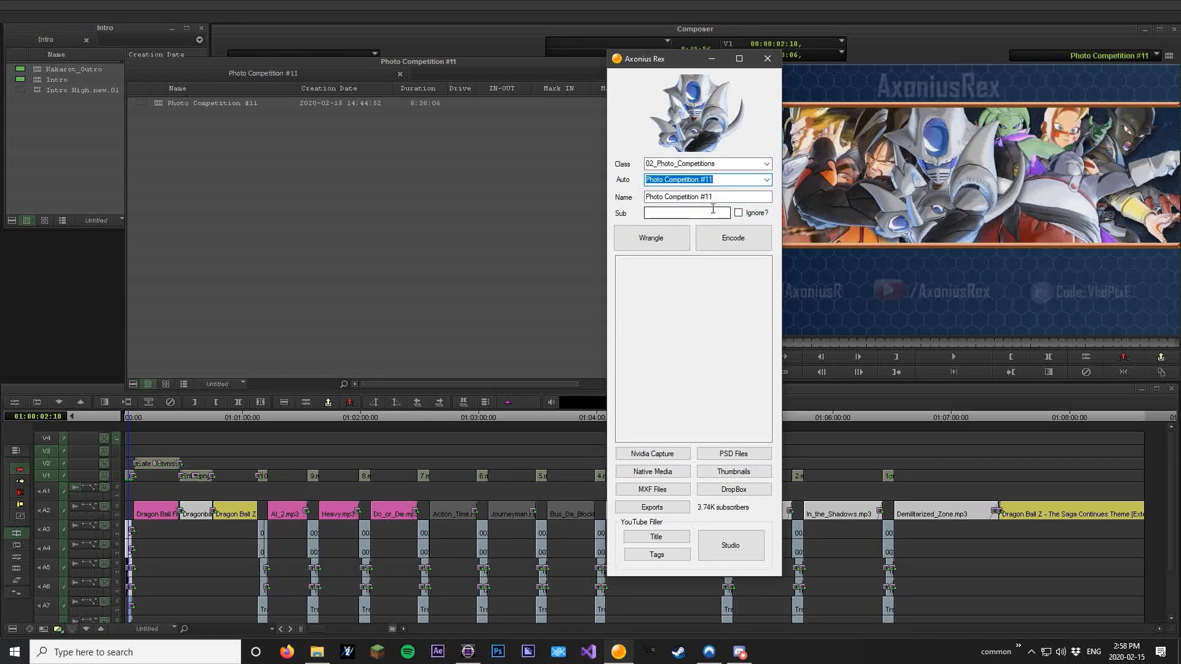
# - Open the project's native media folder and import all photos except the Mentions folder into the Photo Competition #11 bin
pyautogui.click(668, 473)
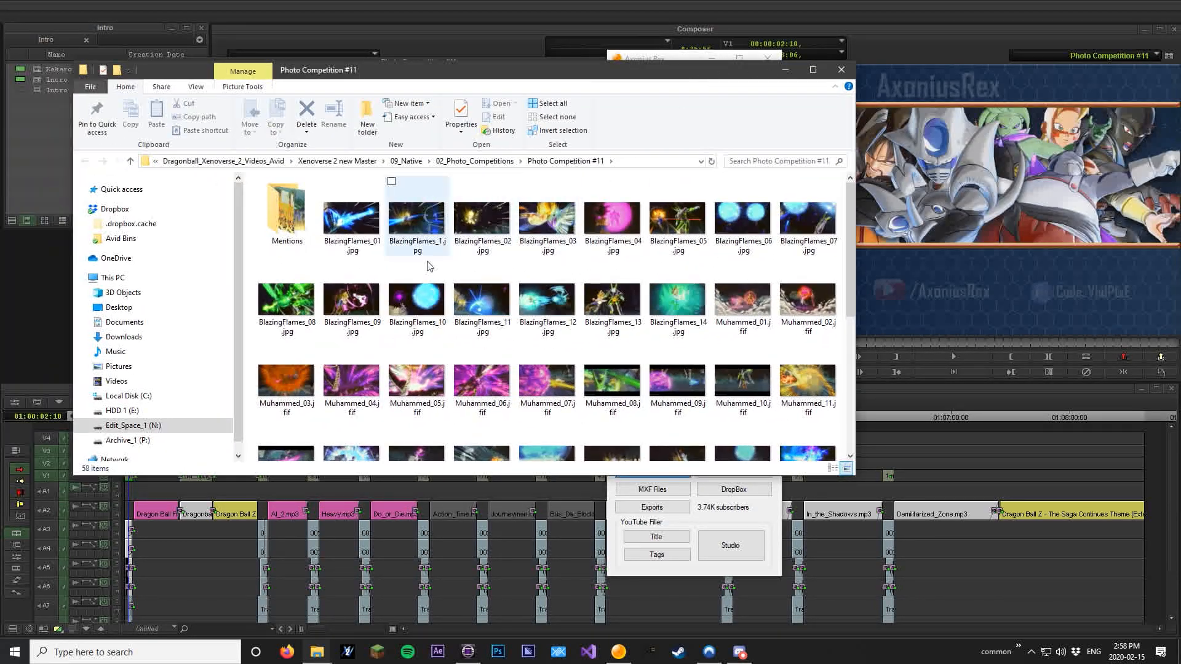
pyautogui.click(372, 235)
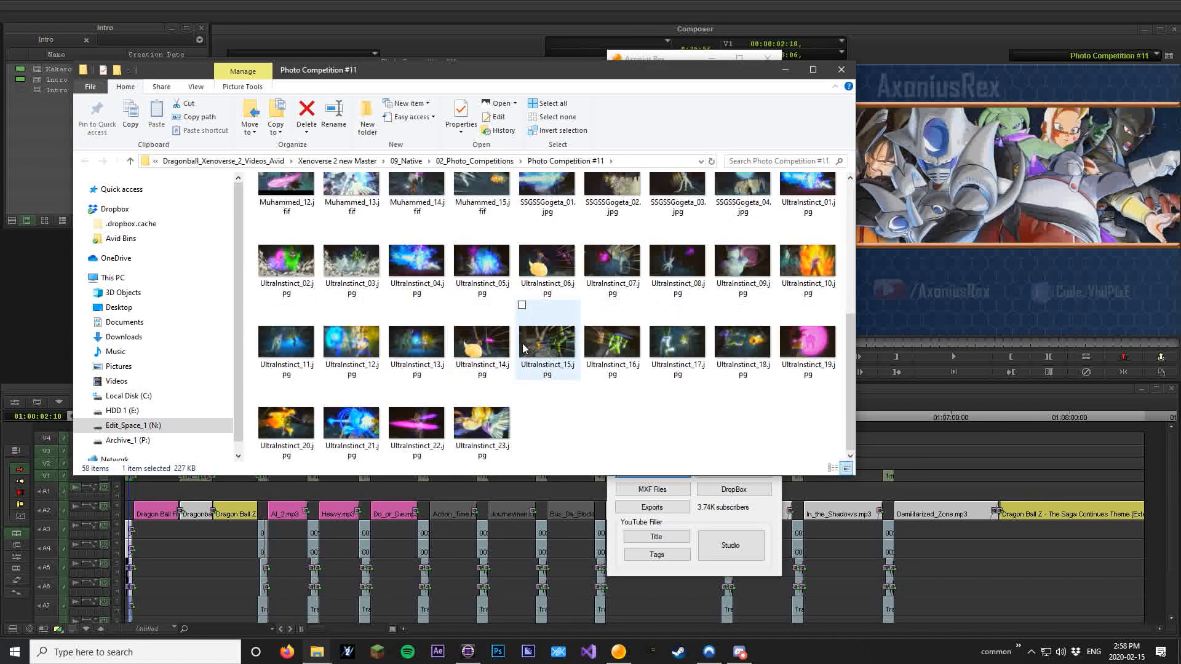
pyautogui.hotkey('shift', 'End')
pyautogui.scroll(4, 492, 427)
pyautogui.moveTo(370, 72); pyautogui.dragTo(837, 64)
pyautogui.moveTo(830, 223); pyautogui.dragTo(395, 197)
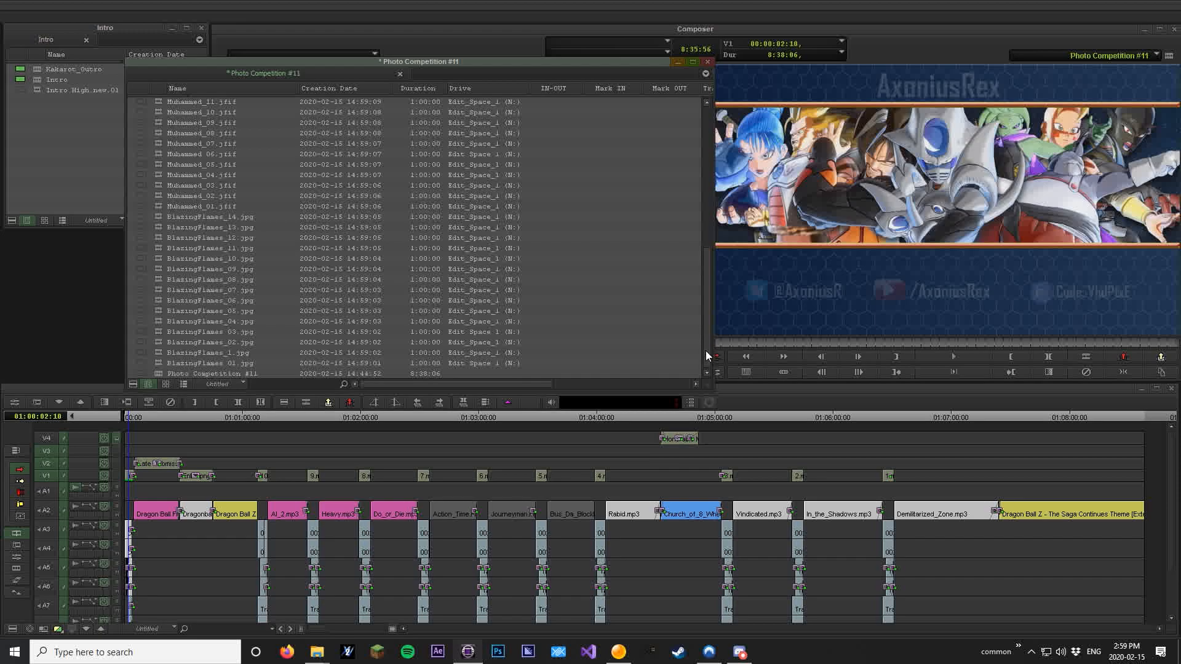
# - Look through the imported photos in the bin and clear the Photo Competition #11 sequence from the record monitor
pyautogui.scroll(3, 695, 296)
pyautogui.scroll(15, 696, 246)
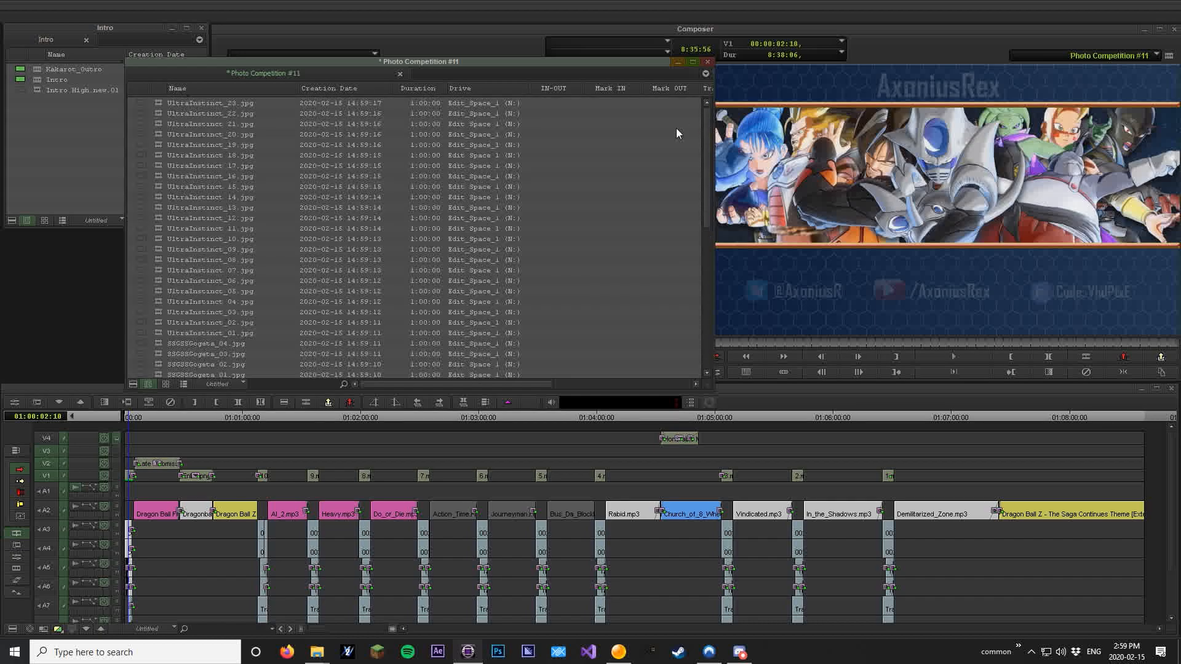
pyautogui.scroll(-15, 562, 227)
pyautogui.scroll(15, 418, 311)
pyautogui.click(1119, 56)
pyautogui.click(1104, 56)
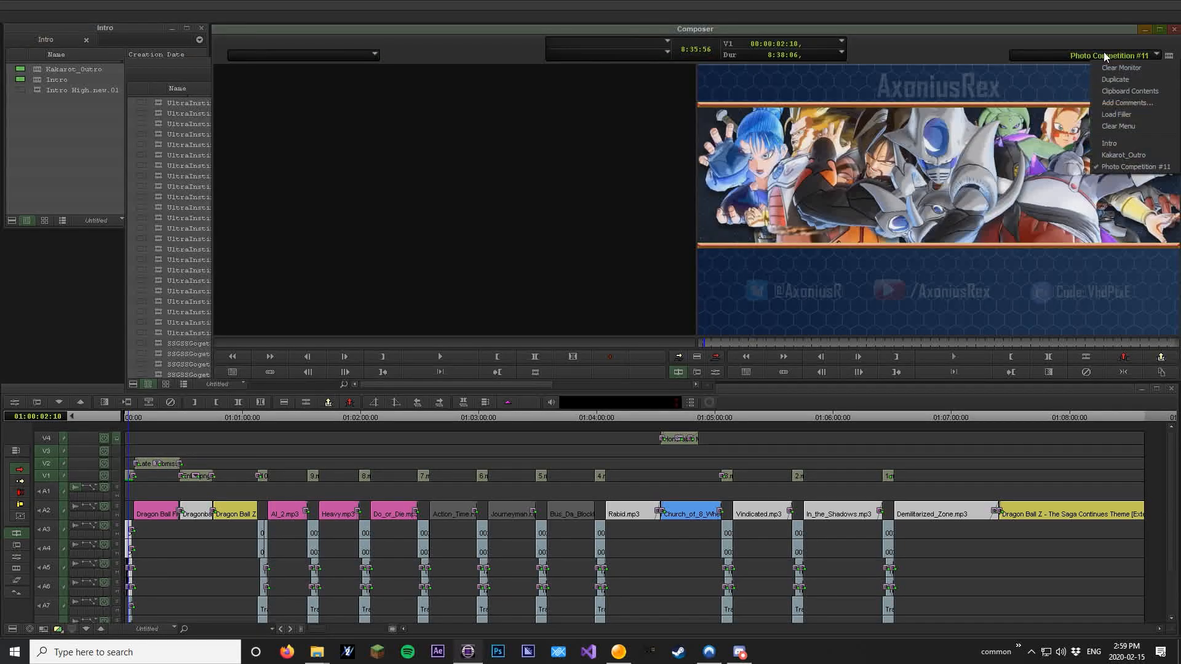
pyautogui.click(1106, 66)
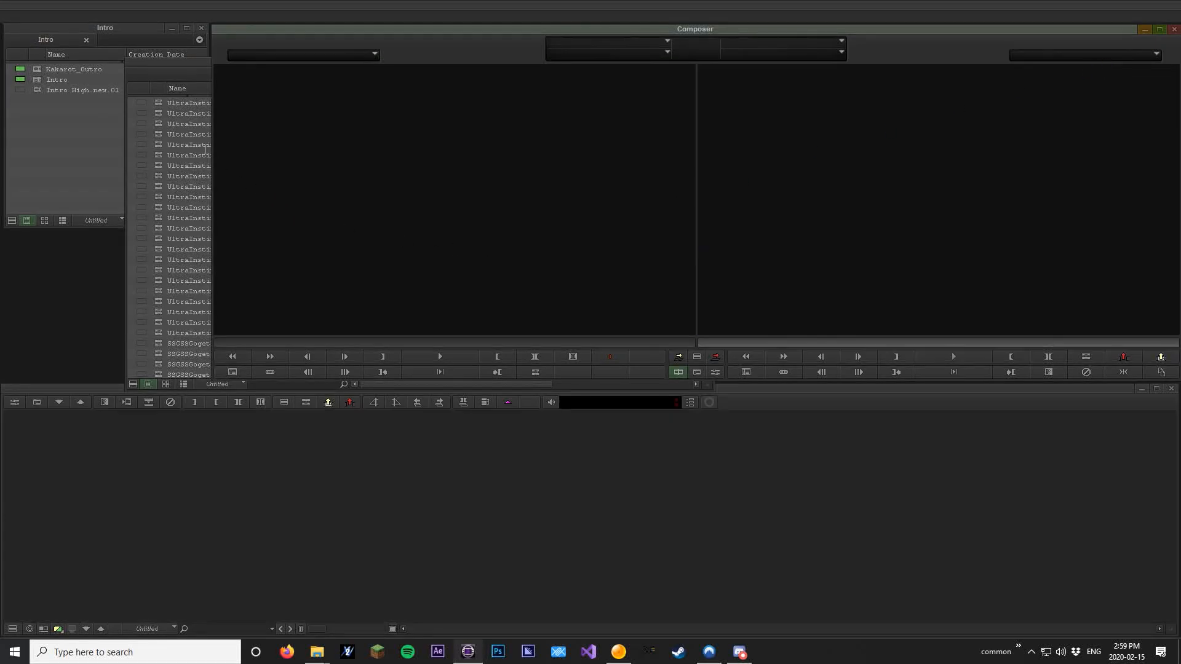
# - Select all photos from UltraInstinct_23.jpg to BlazingFlames_01.jpg and place them in the empty timeline as a new sequence
pyautogui.click(157, 106)
pyautogui.scroll(-10, 158, 246)
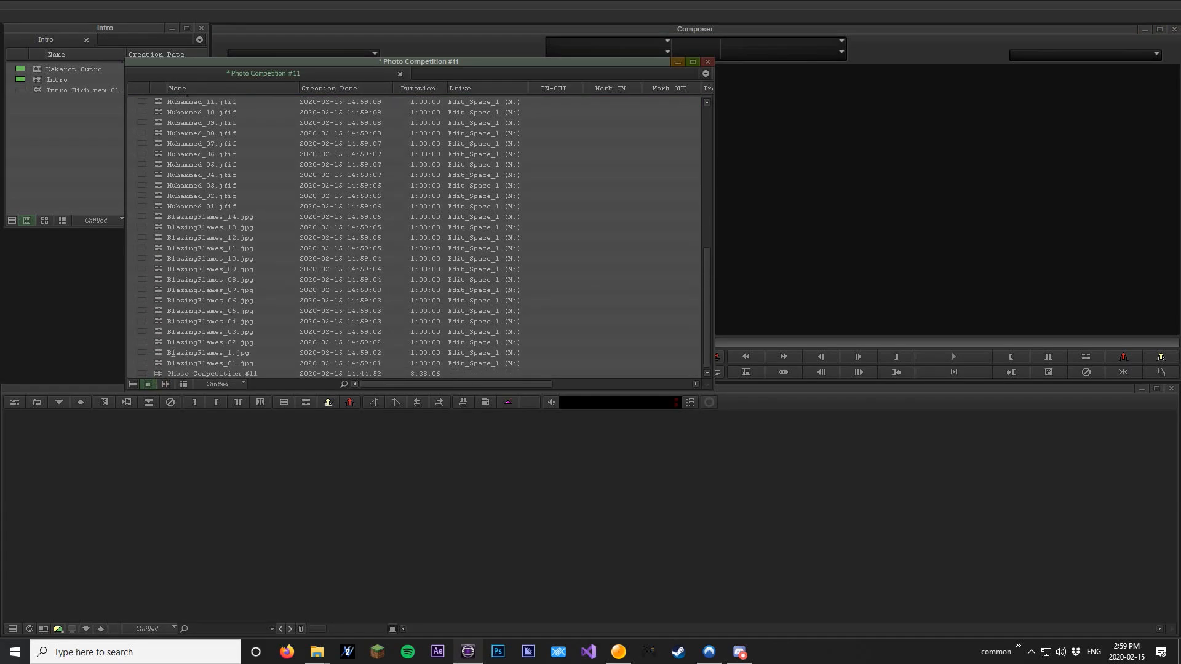
pyautogui.keyDown('shift'); pyautogui.click(168, 365); pyautogui.keyUp('shift')
pyautogui.moveTo(163, 305); pyautogui.dragTo(320, 449)
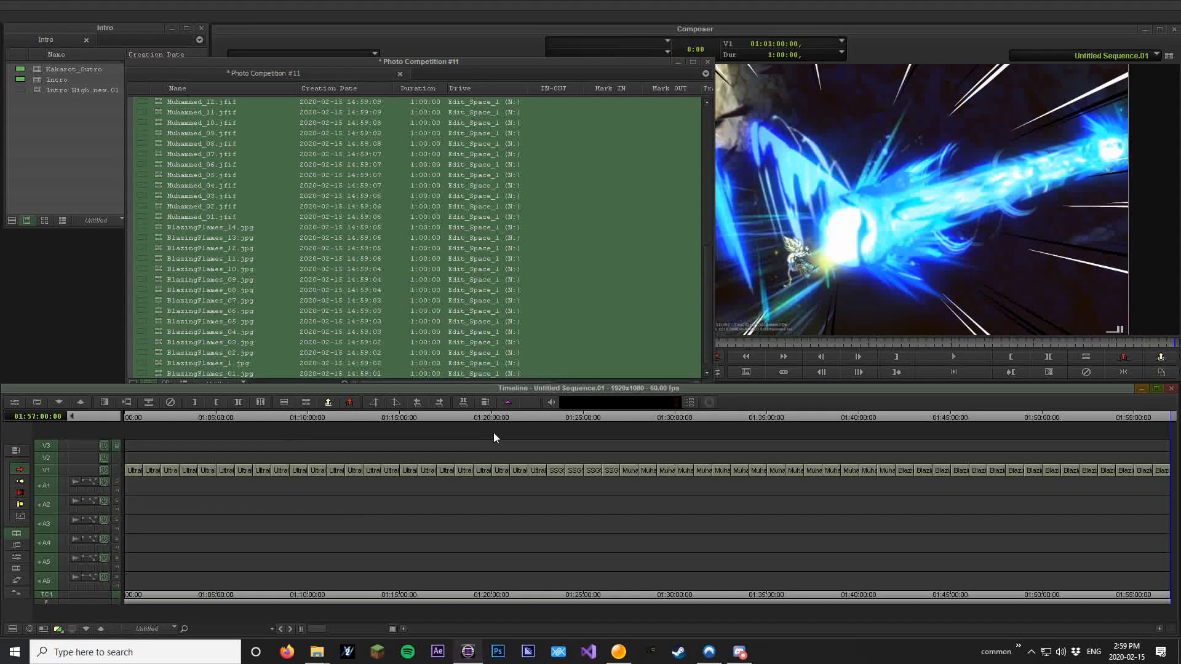
# - Return the playhead to the start of the photo sequence and move the bin window clear of the record monitor
pyautogui.click(149, 135)
pyautogui.click(260, 432)
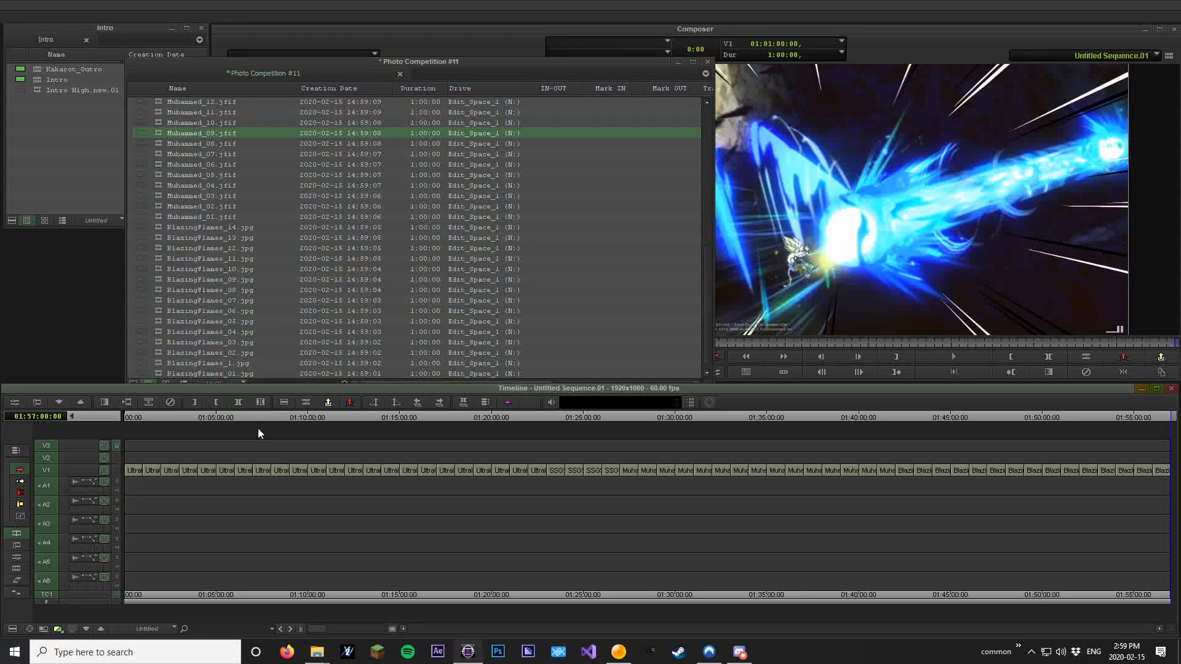
pyautogui.press('Home')
pyautogui.moveTo(492, 63); pyautogui.dragTo(393, 33)
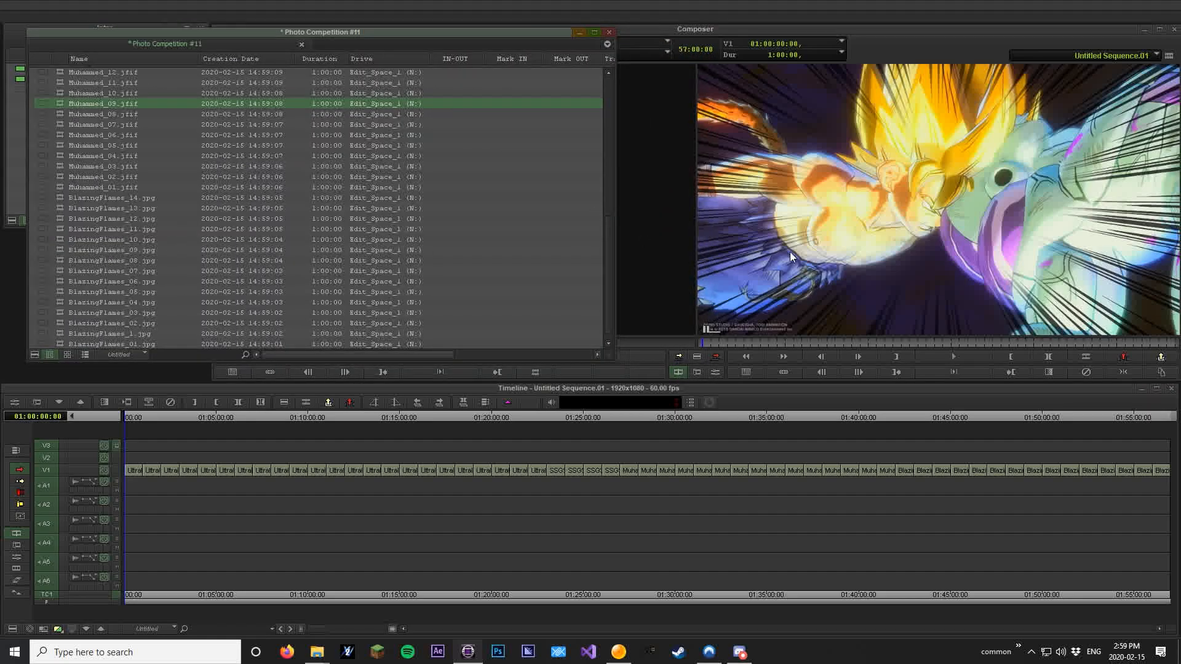
pyautogui.click(831, 275)
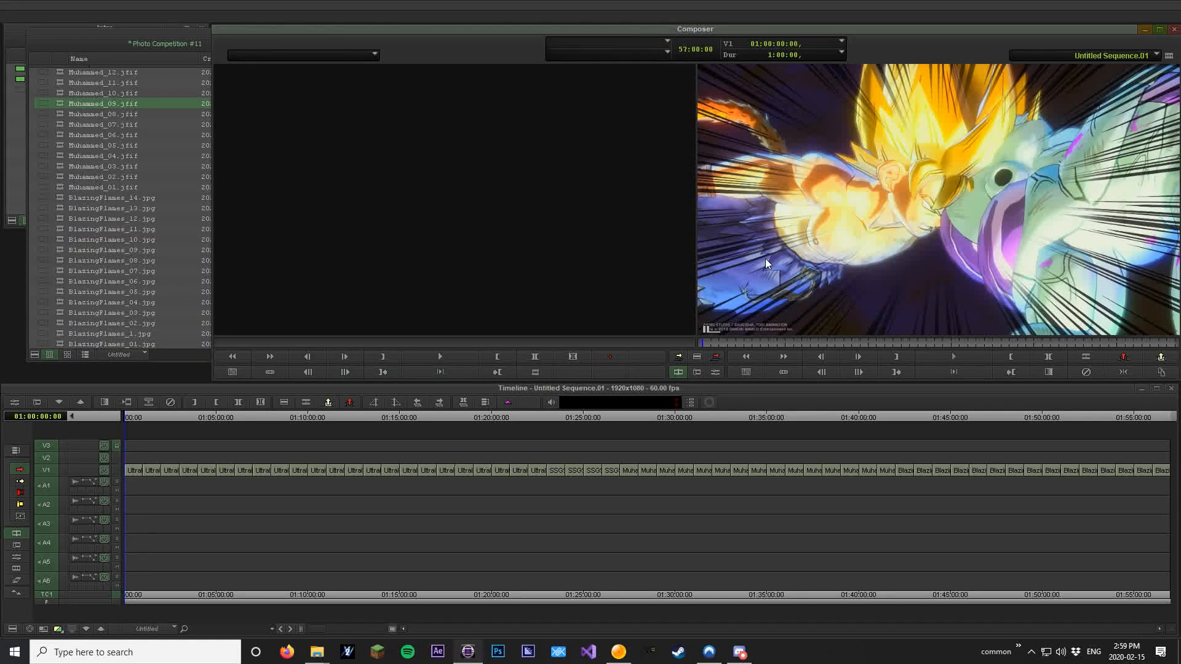
# - Match the first photo back to the bin and give UltraInstinct_23.jpg a yellow clip color
pyautogui.press('n')
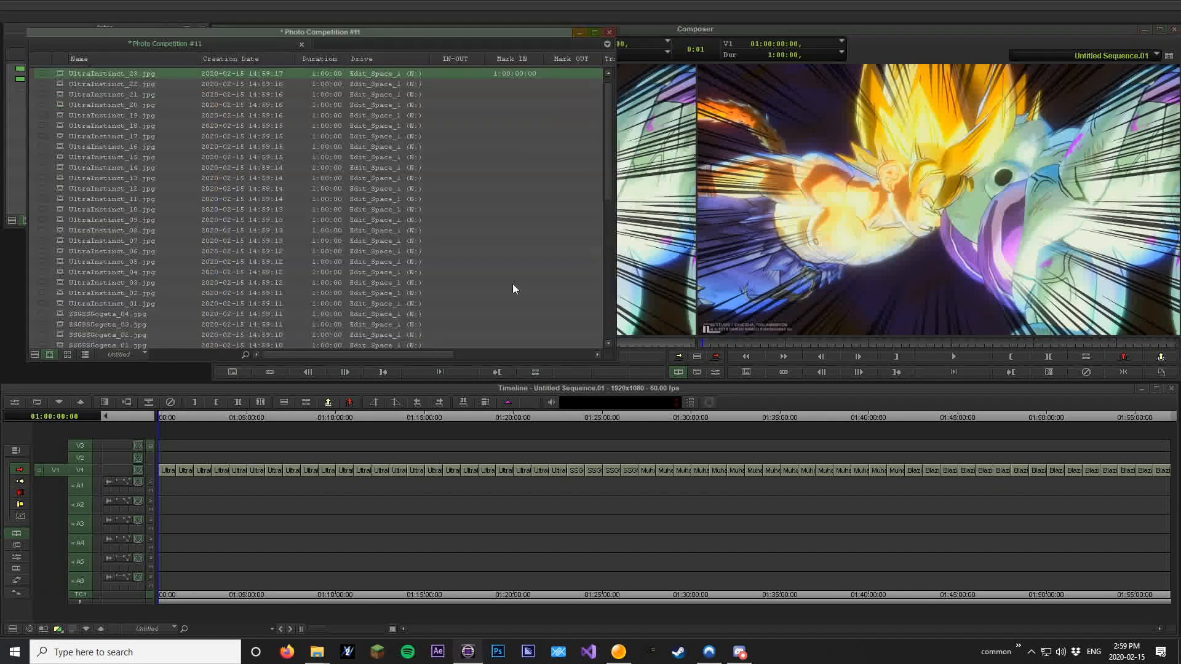
pyautogui.click(43, 72)
pyautogui.click(80, 77)
pyautogui.click(748, 178)
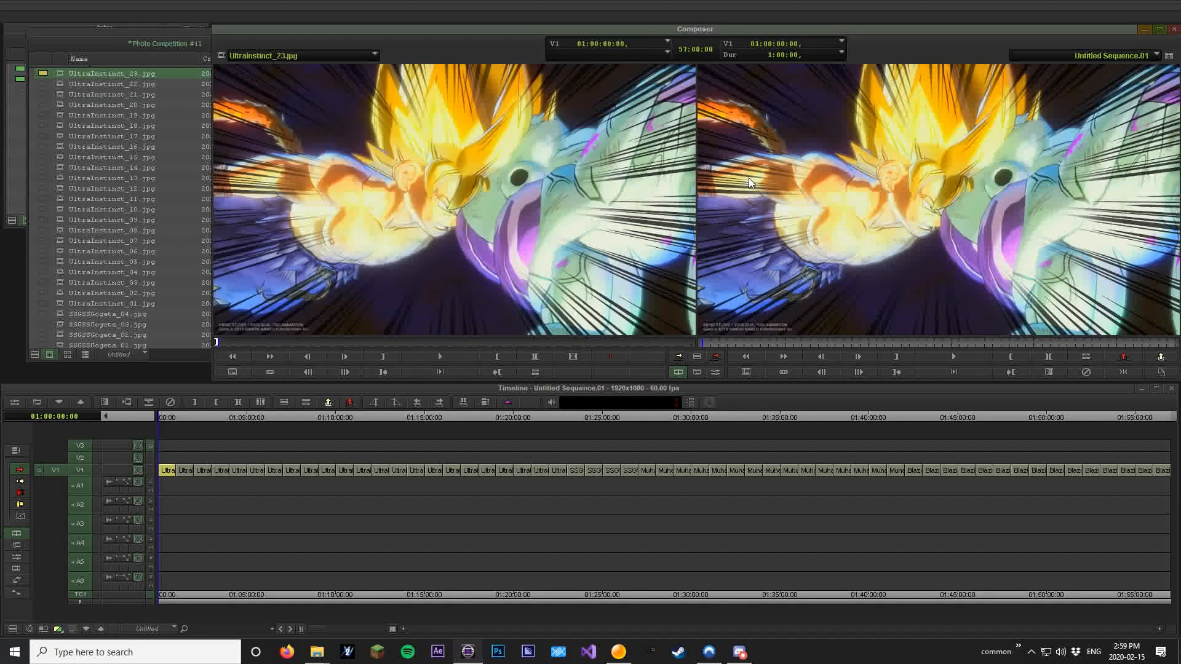
# - Step through the photos, match UltraInstinct_22.jpg and UltraInstinct_16.jpg back to the bin, and color both yellow
pyautogui.press('space')
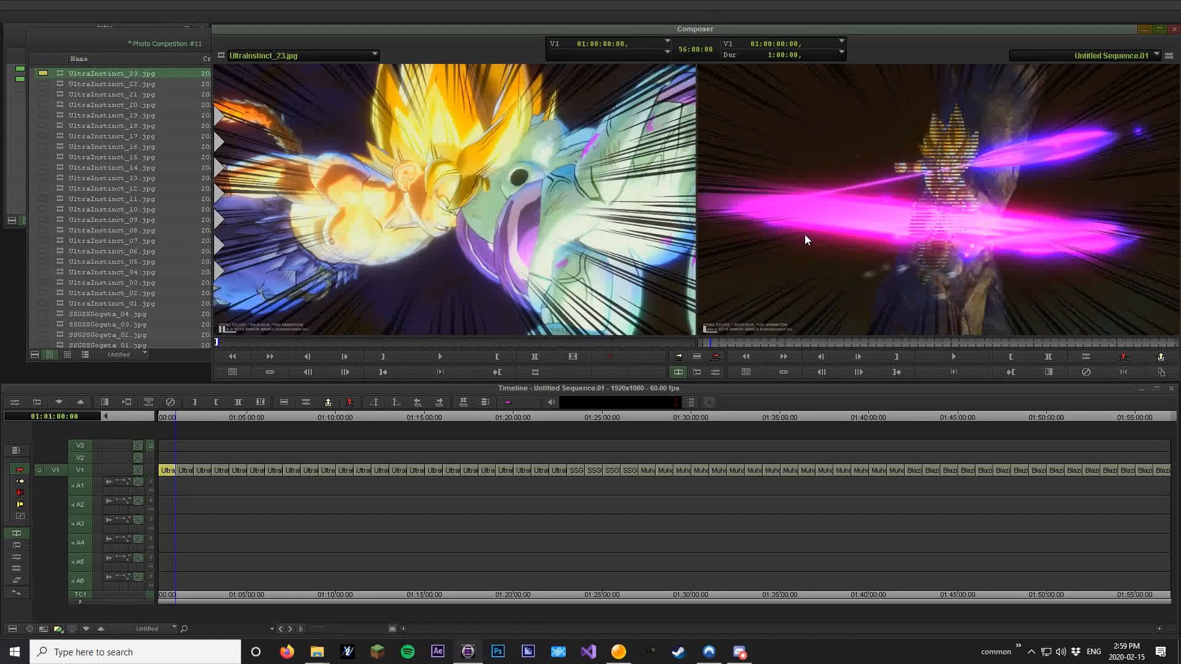
pyautogui.press('n')
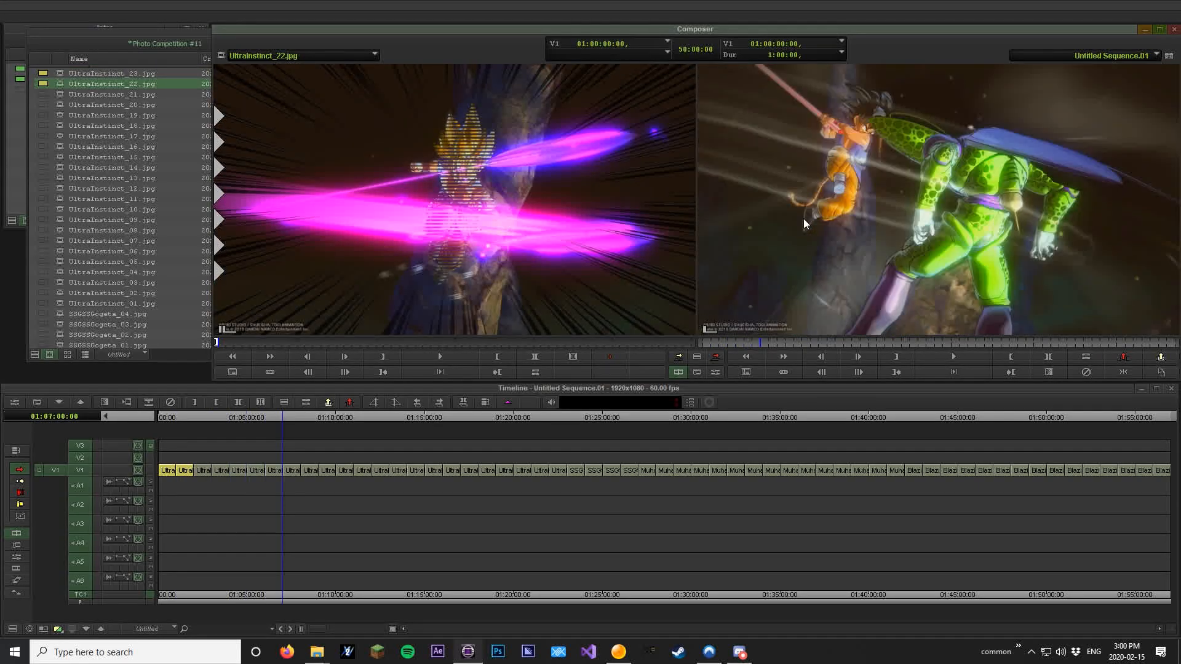
pyautogui.hotkey('ctrl', 'f')
pyautogui.click(49, 148)
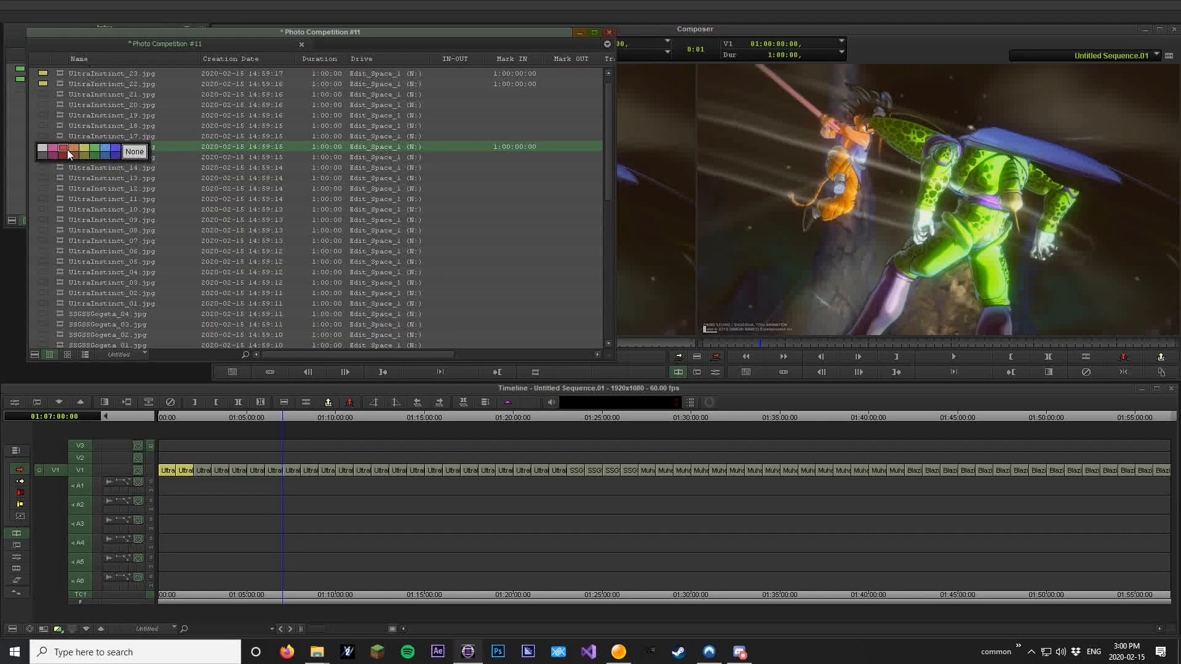
pyautogui.click(85, 148)
pyautogui.click(822, 180)
# - Advance to UltraInstinct_14.jpg, match it back to the bin and color it yellow
pyautogui.press('s')
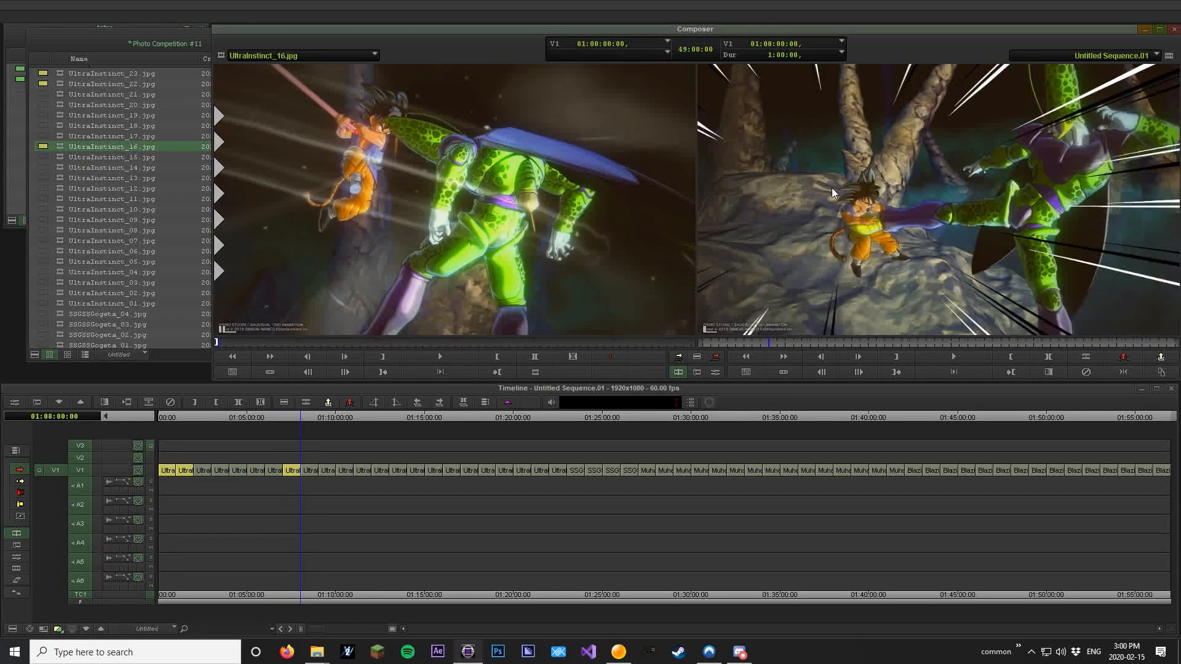
pyautogui.press('s')
pyautogui.hotkey('ctrl', 'f')
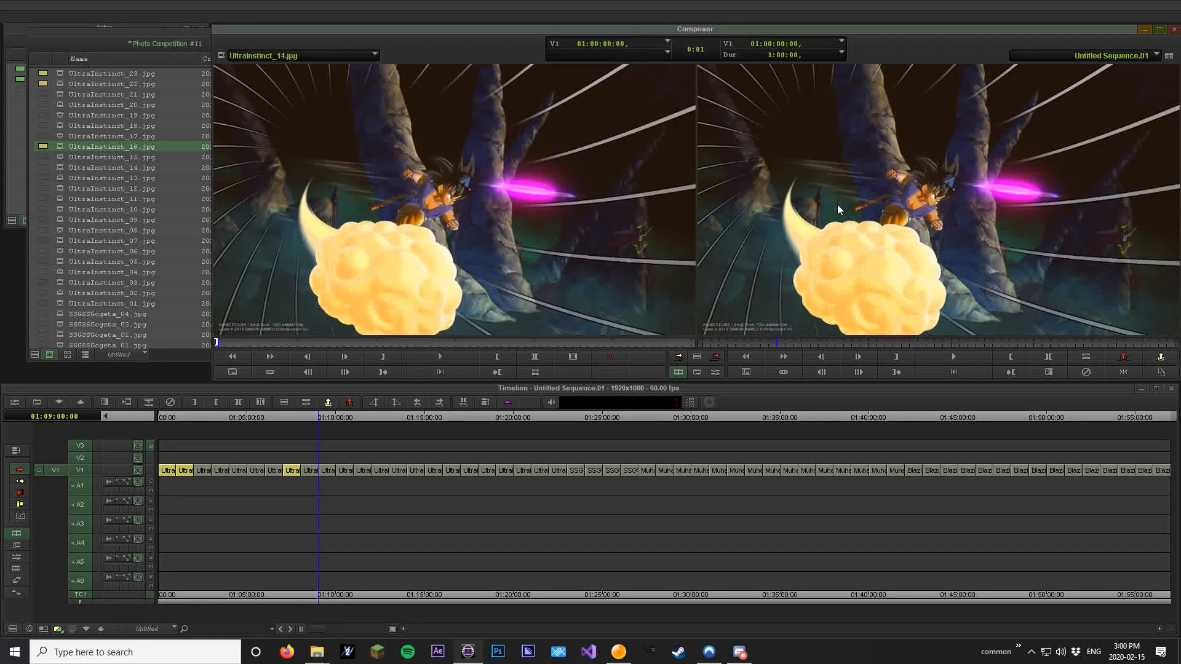
pyautogui.click(43, 168)
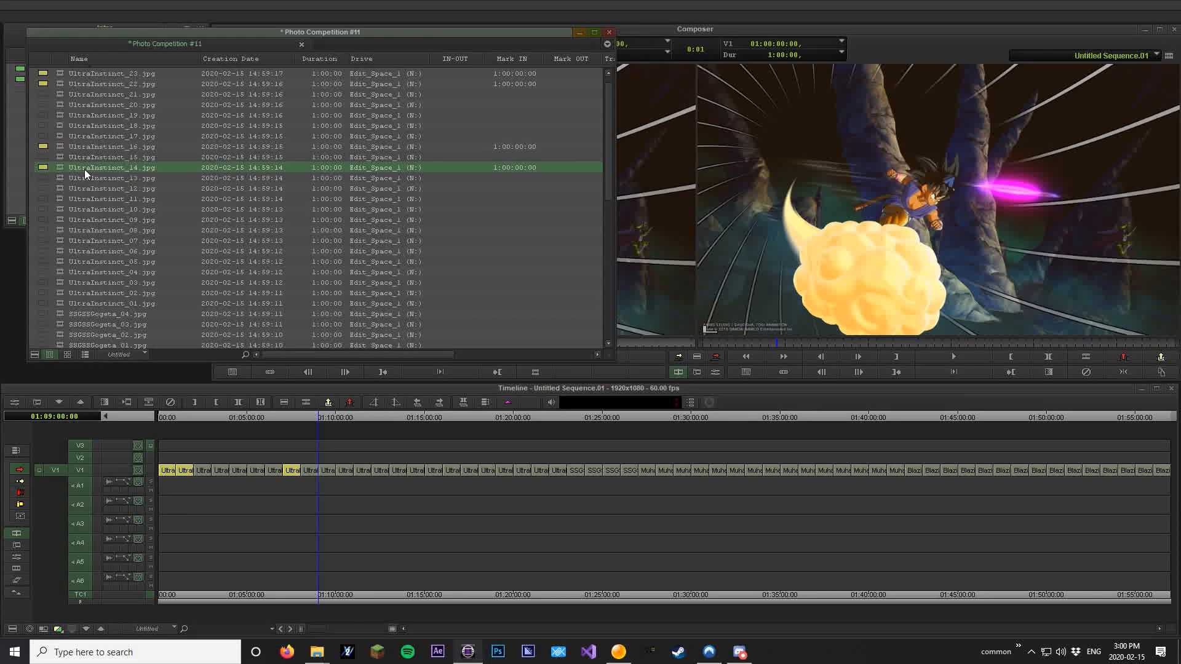
pyautogui.click(85, 172)
pyautogui.click(806, 201)
# - Compare the next two photos, match UltraInstinct_13.jpg back to the bin and color it yellow
pyautogui.press('s')
pyautogui.press('s')
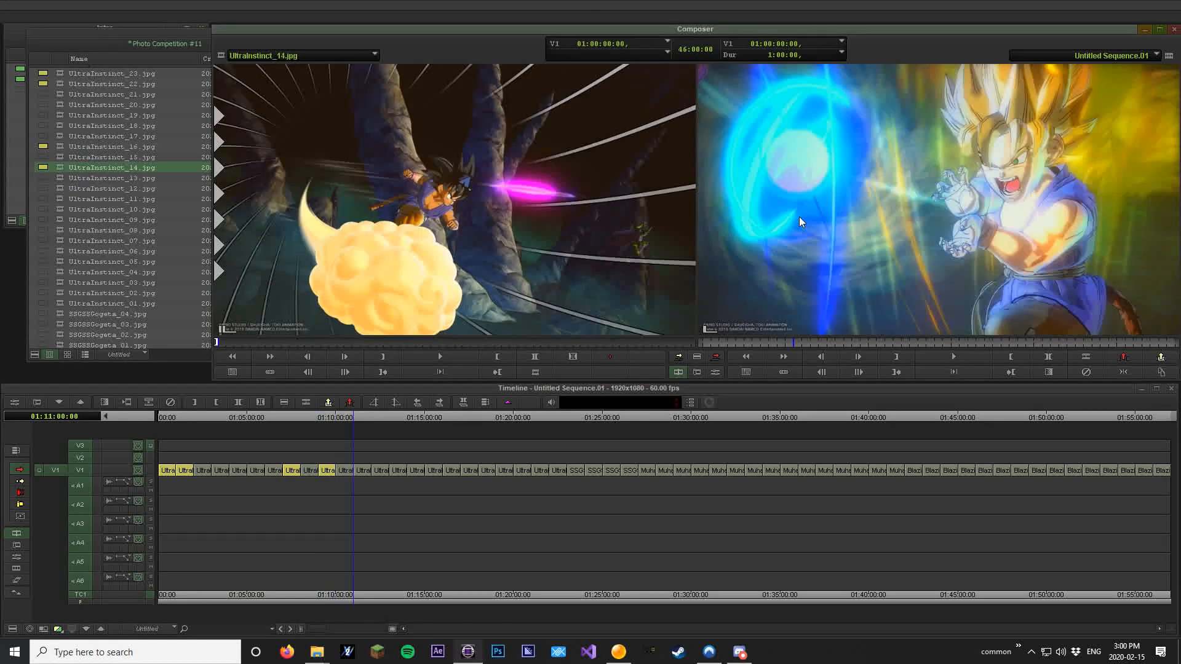
pyautogui.press('a')
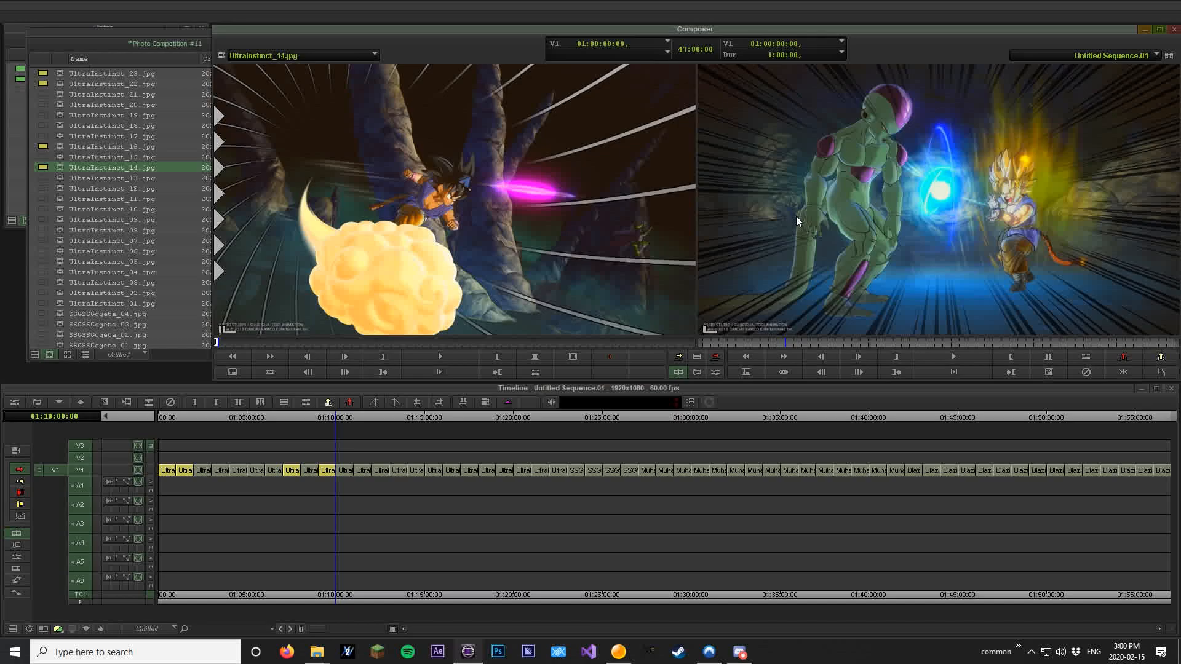
pyautogui.hotkey('ctrl', 'f')
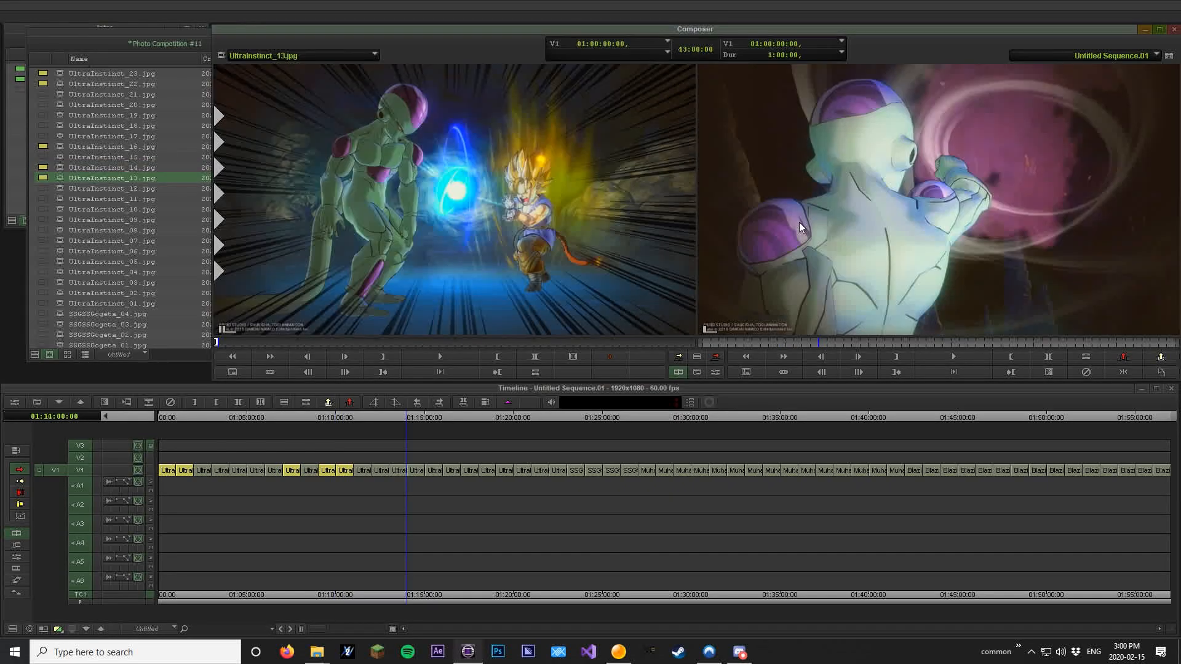
# - Step forward through the photos after UltraInstinct_13.jpg, comparing neighbouring shots up to UltraInstinct_05.jpg
pyautogui.press('s')
pyautogui.press('a')
pyautogui.press('s')
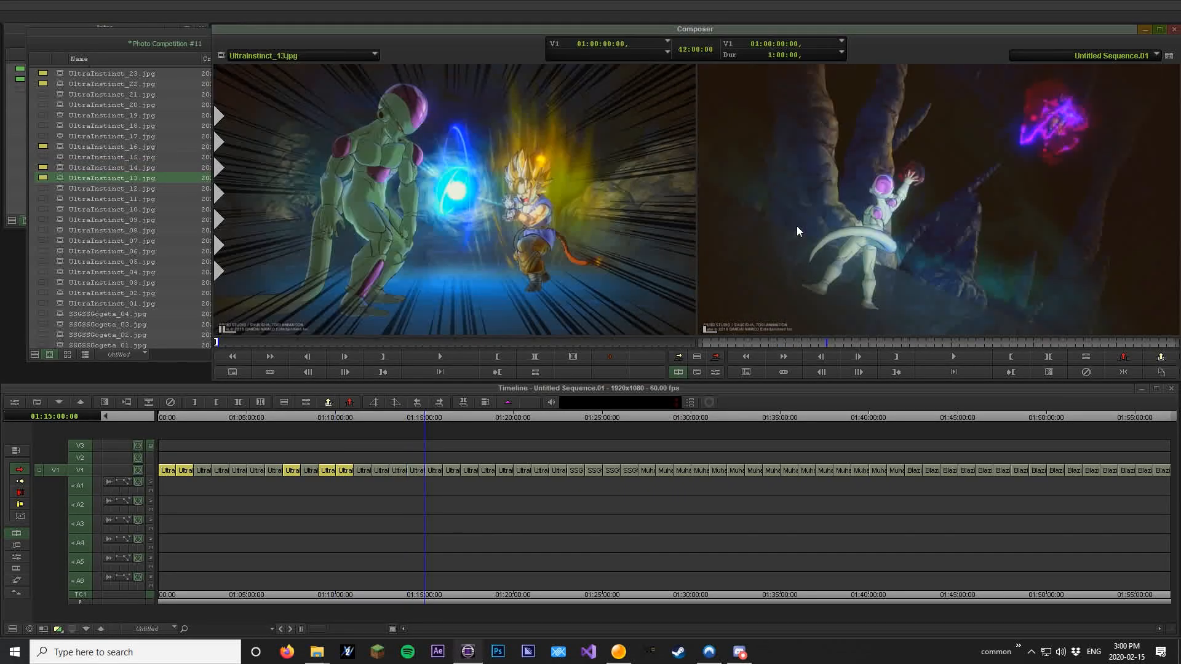
pyautogui.press('s')
pyautogui.press('s')
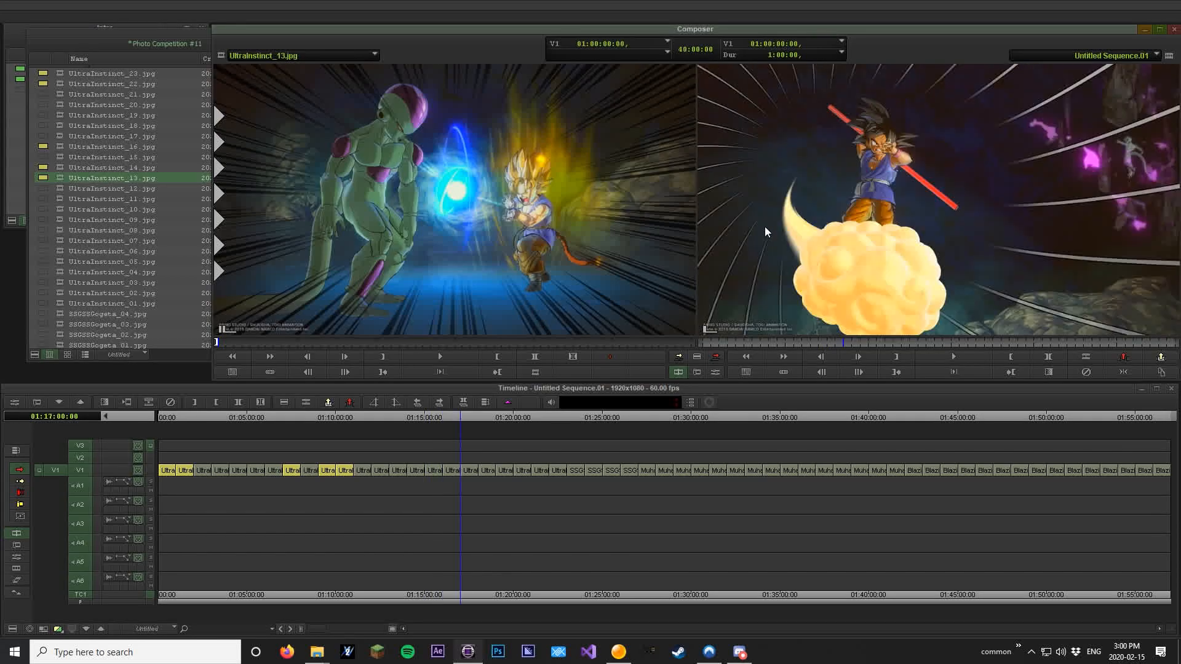
pyautogui.press('s')
pyautogui.press('a')
pyautogui.press('s')
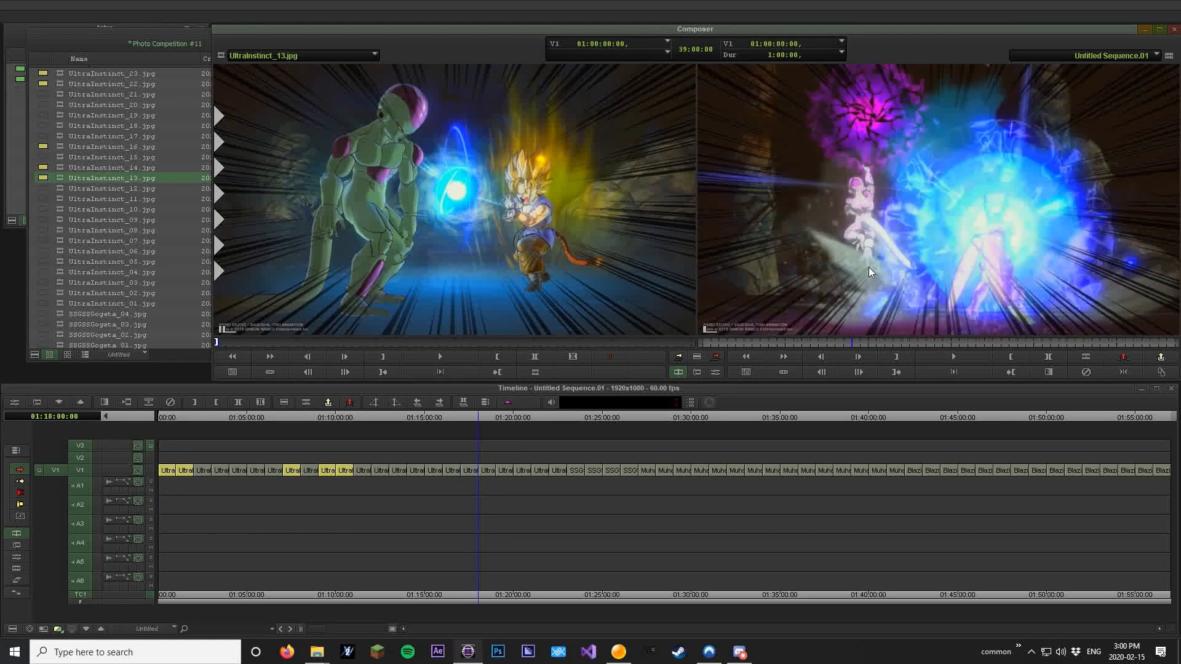
# - Match UltraInstinct_05.jpg back to the bin and give it a yellow clip color
pyautogui.press('n')
pyautogui.hotkey('shift', 'n')
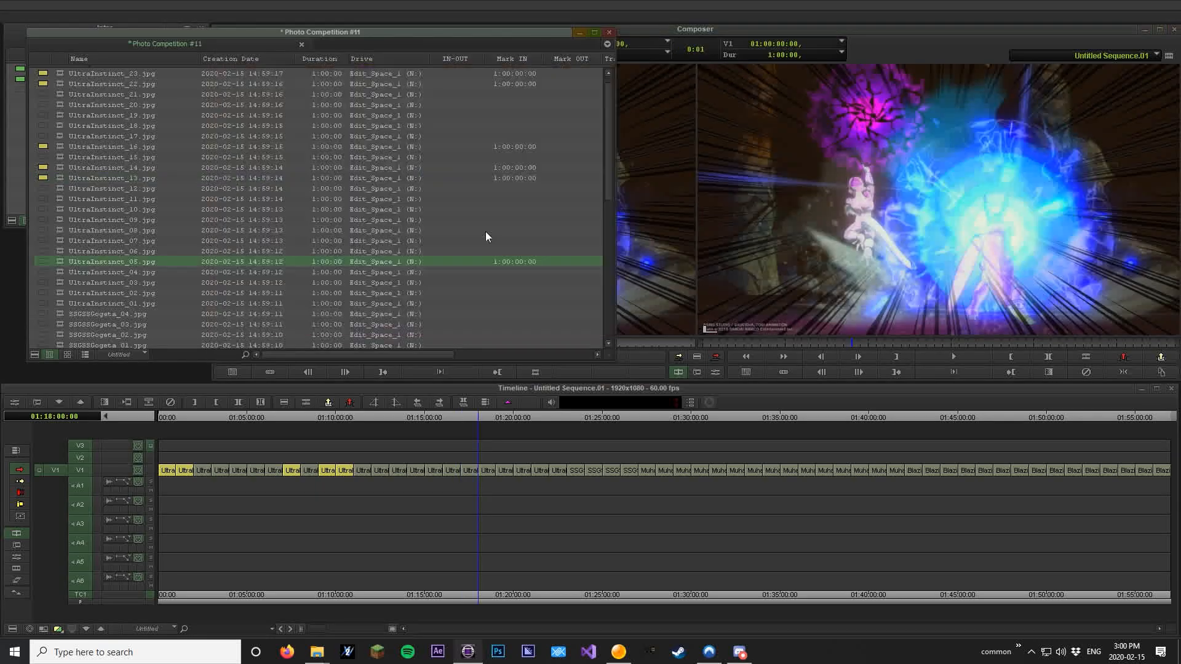
pyautogui.click(45, 261)
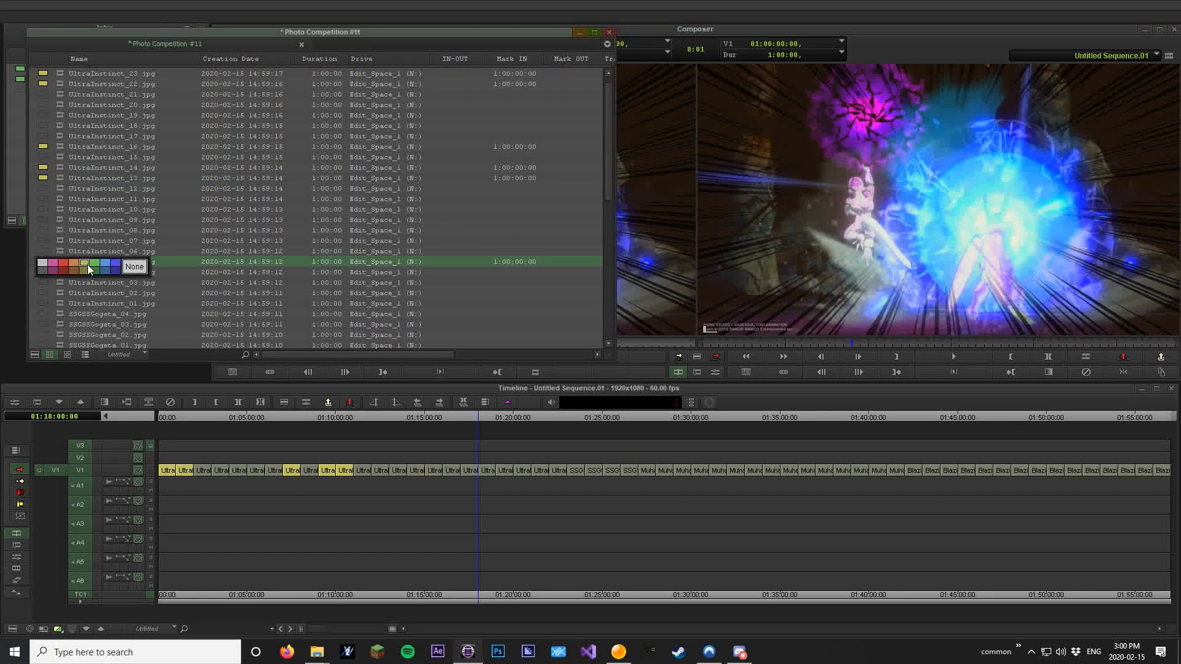
pyautogui.click(89, 268)
pyautogui.click(852, 213)
# - Compare the current photo with the following one, match UltraInstinct_04.jpg back to the bin and color it yellow
pyautogui.press('s')
pyautogui.press('a')
pyautogui.press('s')
pyautogui.press('n')
pyautogui.hotkey('shift', 'n')
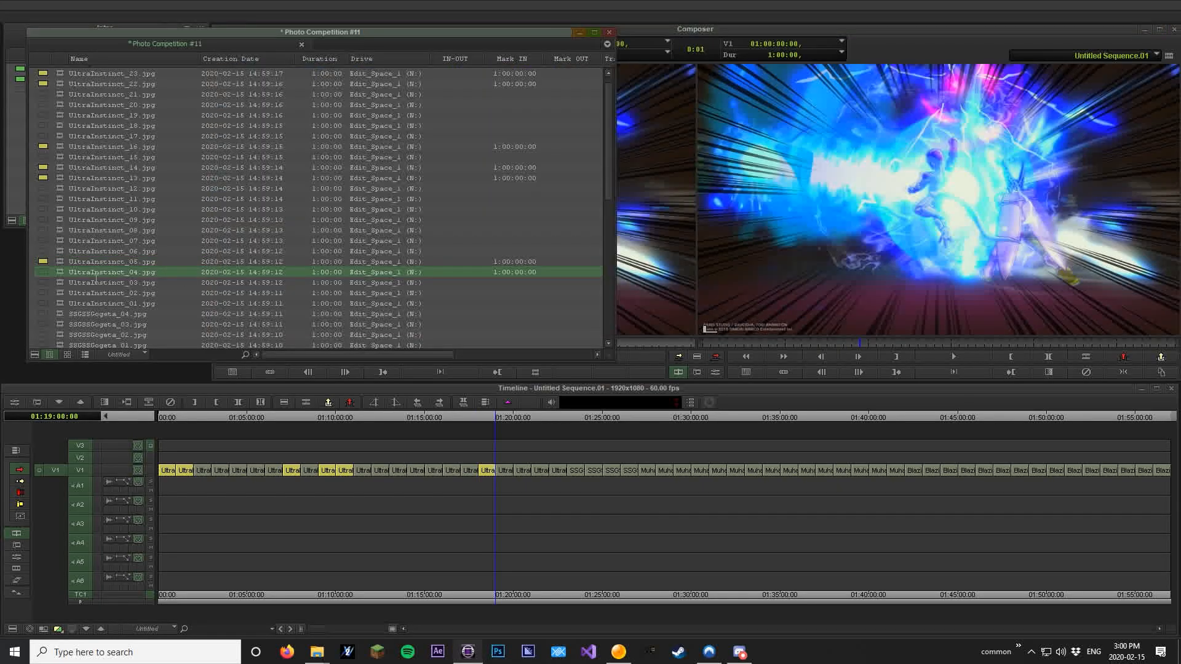
pyautogui.click(42, 272)
pyautogui.click(88, 276)
# - Clear the clip color of UltraInstinct_05.jpg and return to the sequence
pyautogui.click(45, 263)
pyautogui.click(136, 264)
pyautogui.click(137, 264)
pyautogui.click(61, 275)
pyautogui.click(726, 222)
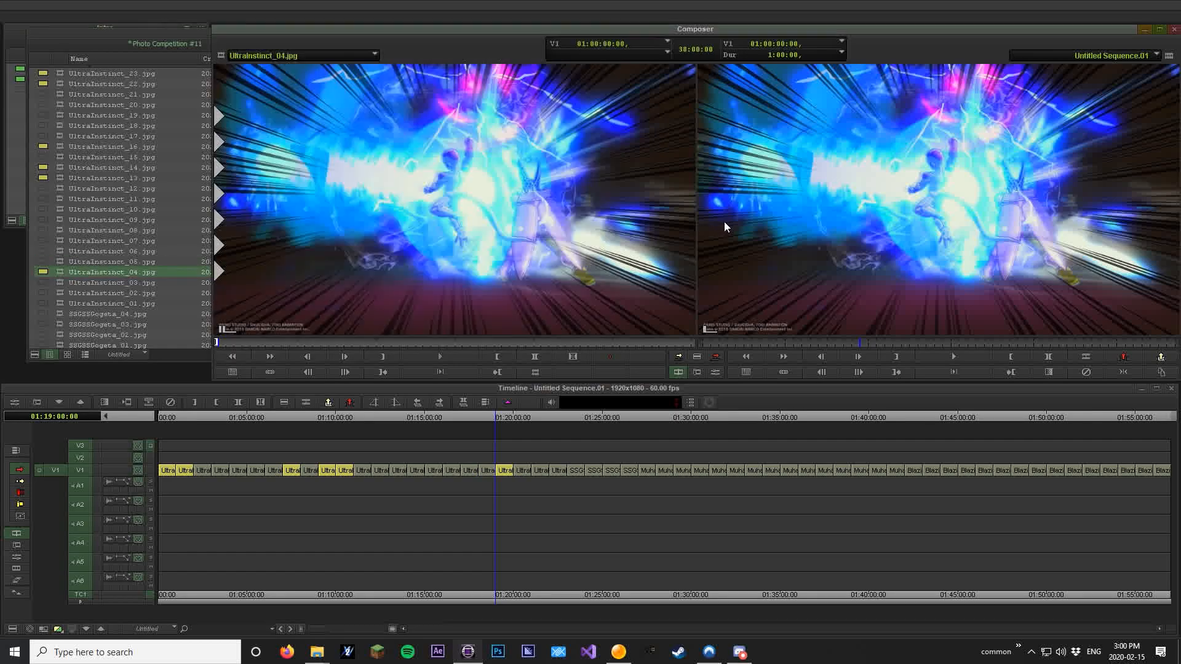
# - Step through the photos up to SSGSSGogeta_01.jpg, coloring UltraInstinct_02.jpg and SSGSSGogeta_03.jpg yellow
pyautogui.press('s')
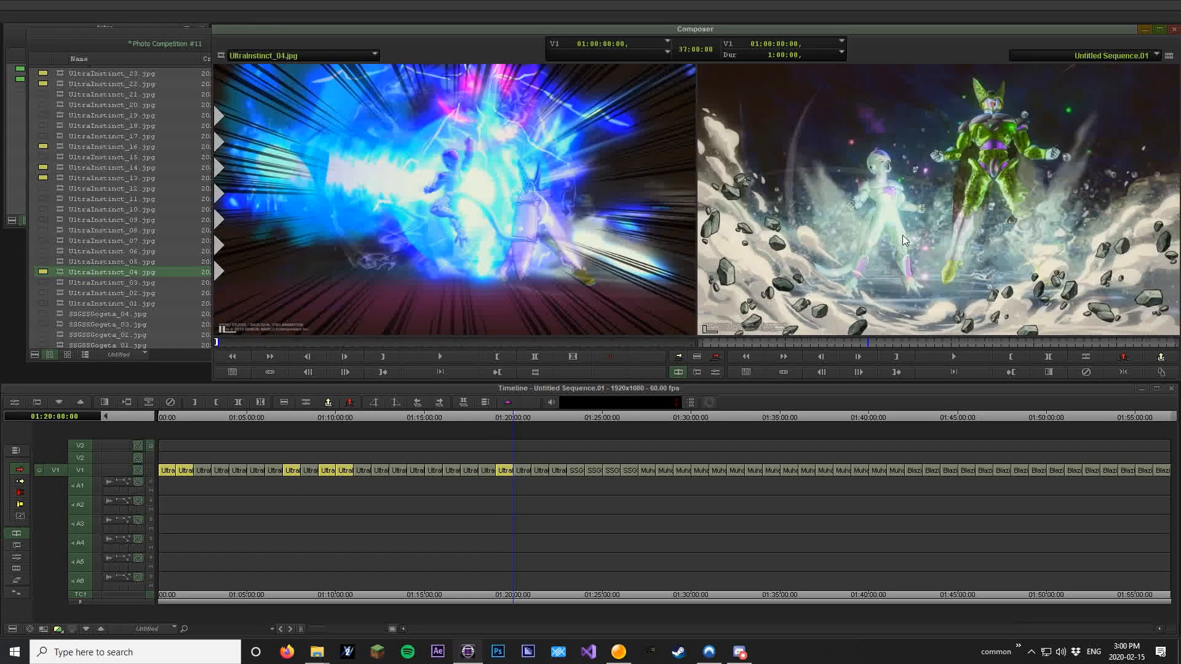
pyautogui.press('s')
pyautogui.press('a')
pyautogui.press('s')
pyautogui.press('a')
pyautogui.press('s')
pyautogui.press('a')
pyautogui.press('s')
pyautogui.press('a')
pyautogui.press('s')
pyautogui.press('a')
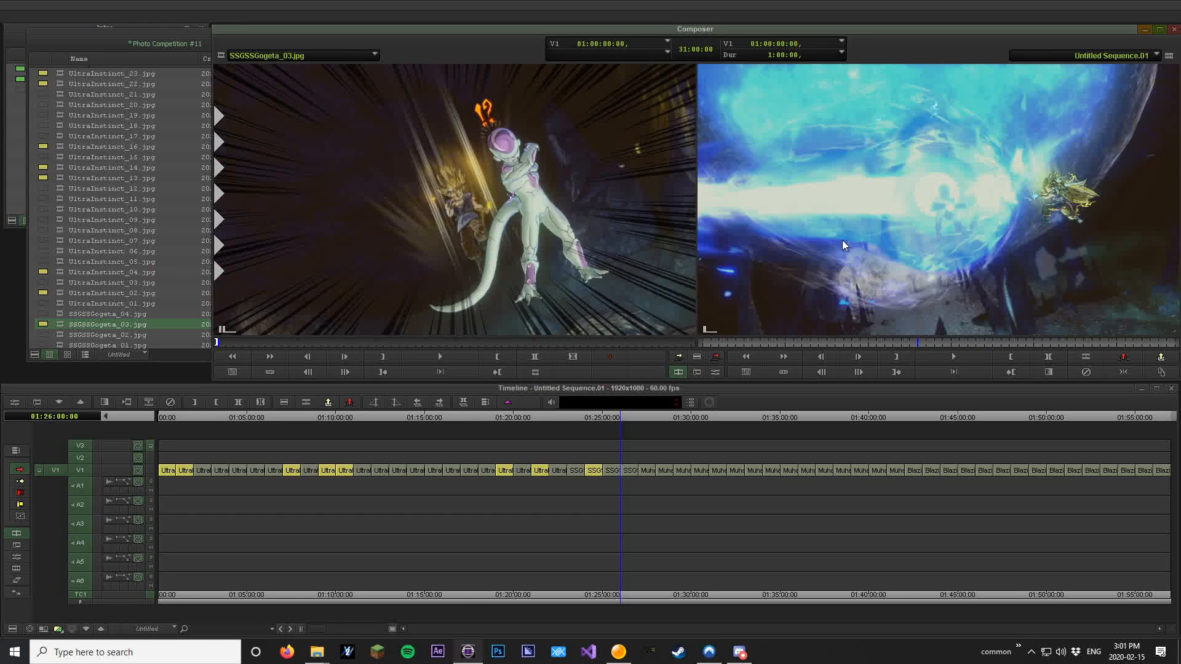
# - Match SSGSSGogeta_01.jpg back to the bin and give it a yellow clip color
pyautogui.press('n')
pyautogui.press('f')
pyautogui.click(45, 342)
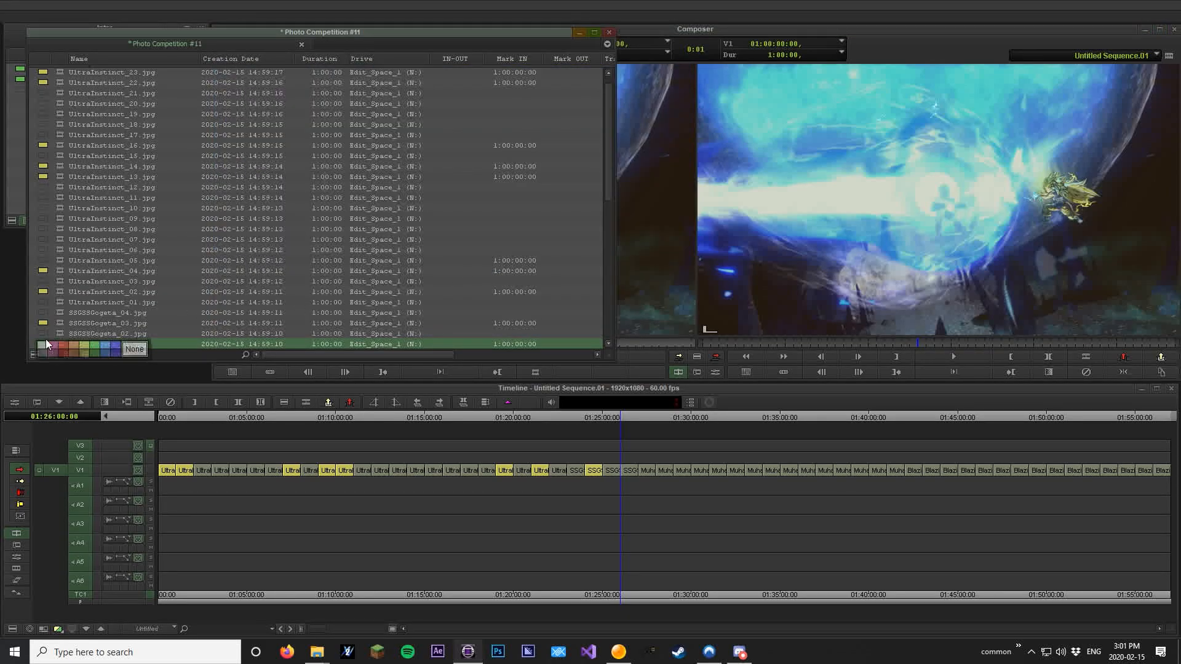
pyautogui.click(86, 348)
pyautogui.click(869, 231)
# - Compare the first .jfif photos, match the one numbered 14 back to the bin and color it yellow
pyautogui.press('s')
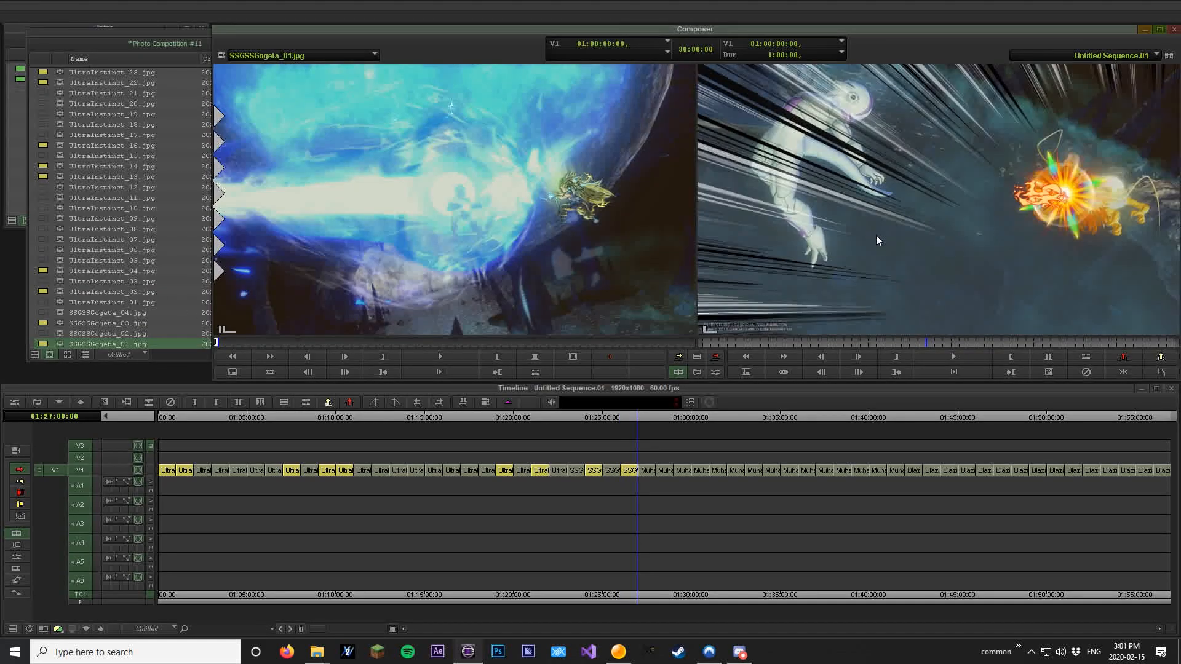
pyautogui.press('s')
pyautogui.press('s')
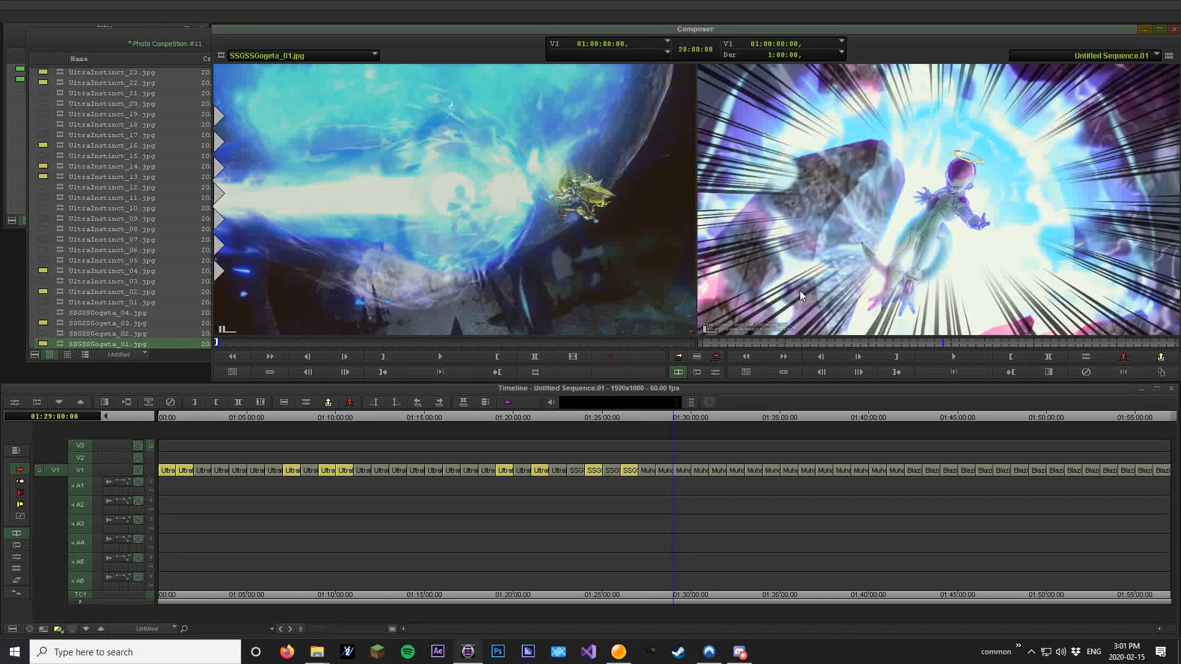
pyautogui.press('a')
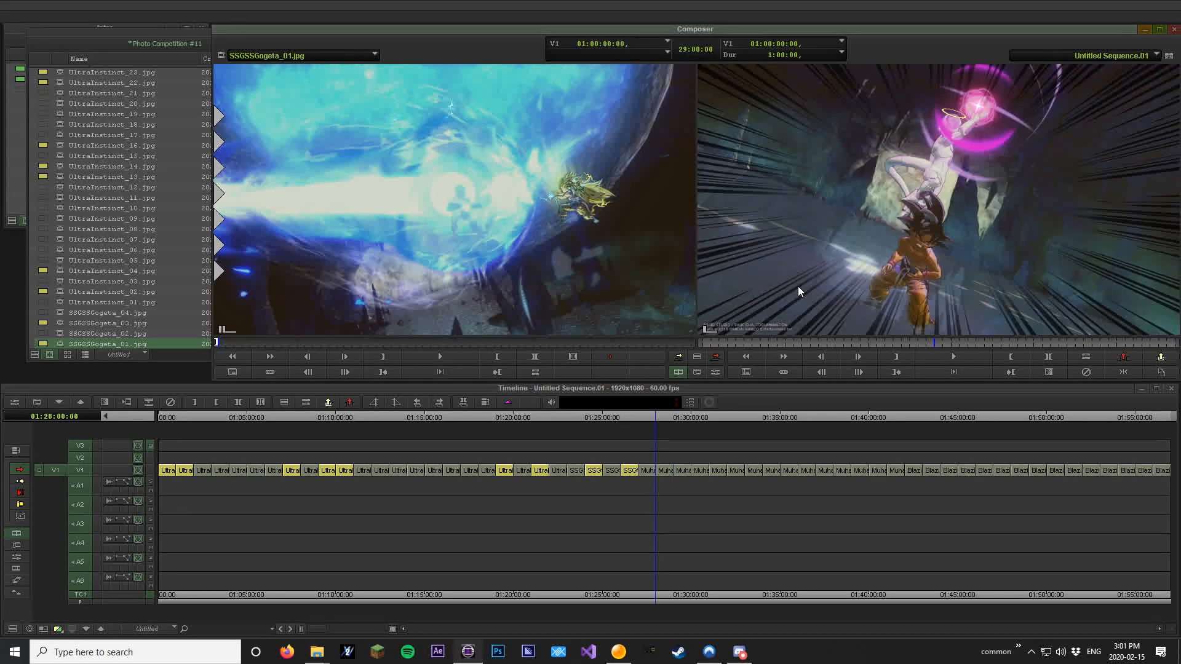
pyautogui.press('n')
pyautogui.press('f')
pyautogui.click(43, 346)
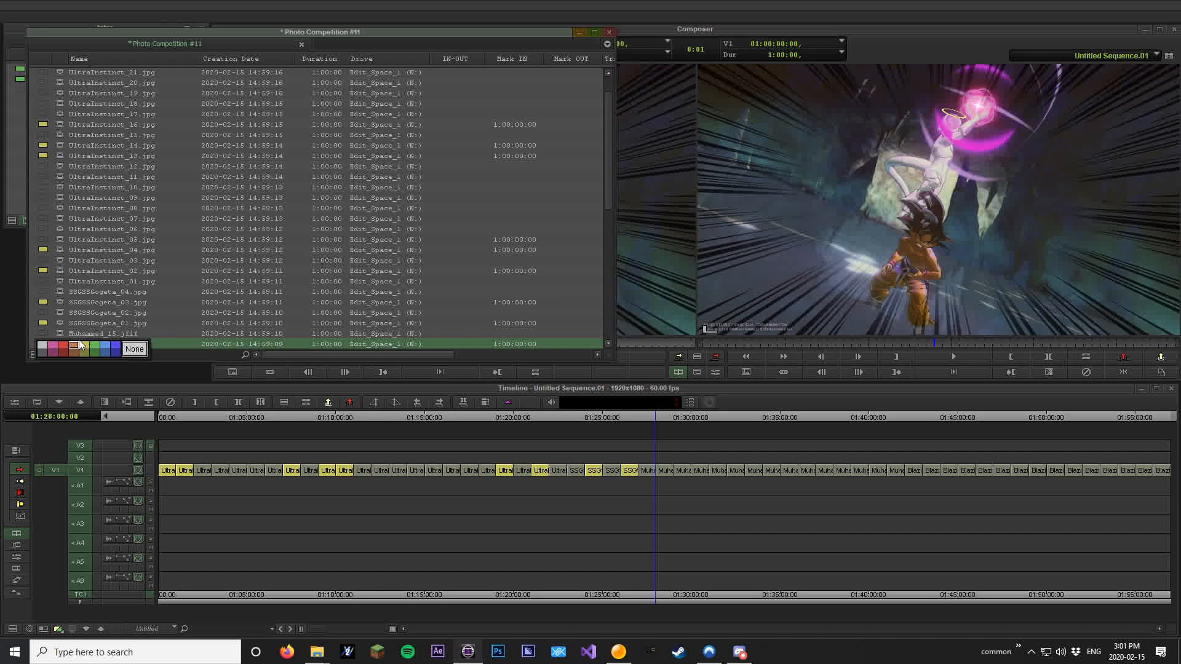
pyautogui.click(82, 348)
pyautogui.click(824, 247)
# - Advance to the .jfif photo numbered 13, match it back to the bin and color it green
pyautogui.press('s')
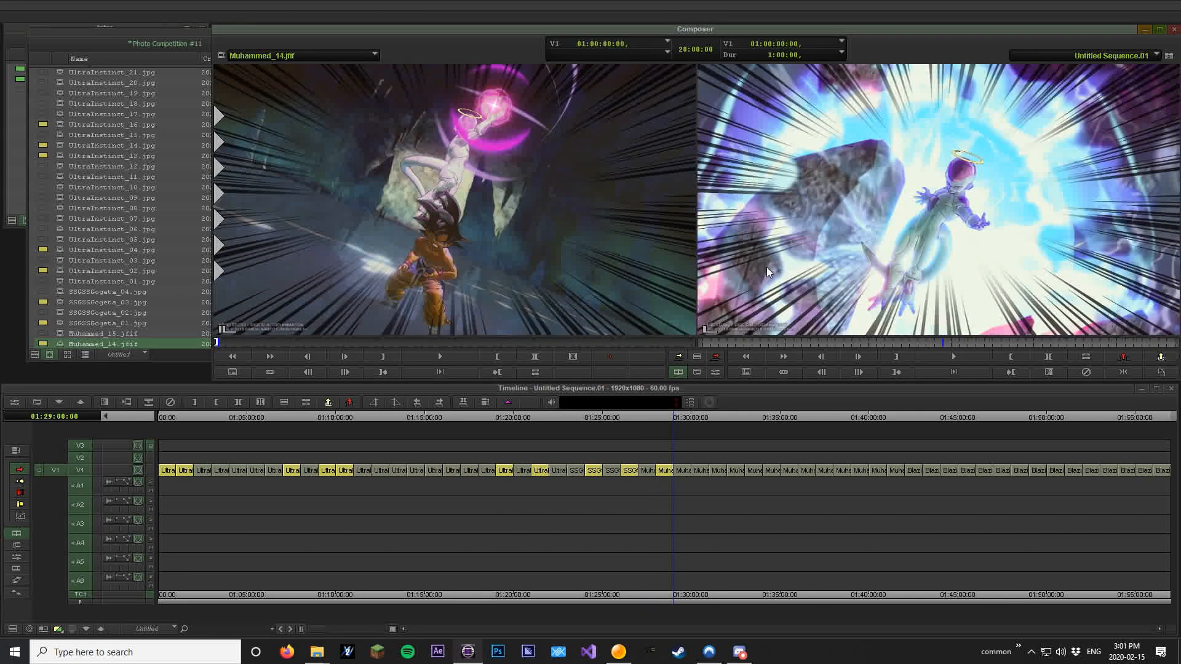
pyautogui.press('n')
pyautogui.press('f')
pyautogui.click(44, 345)
pyautogui.click(96, 349)
pyautogui.click(899, 245)
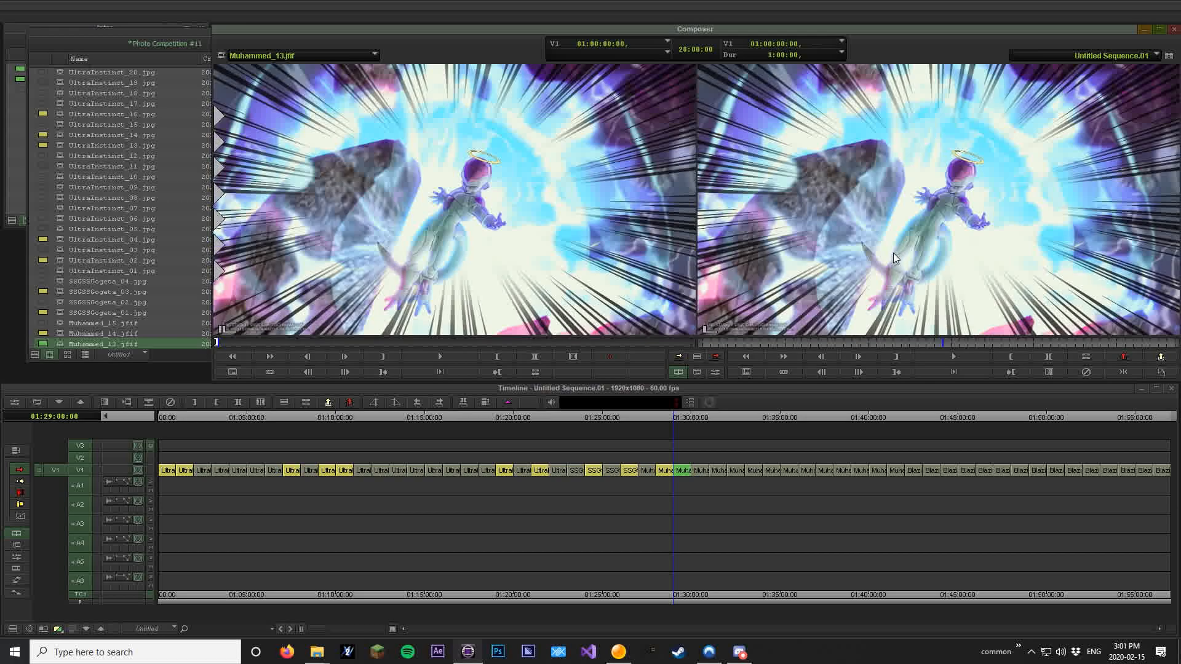
# - Step ahead to the .jfif photo numbered 08, match it back to the bin and color it yellow
pyautogui.press('s')
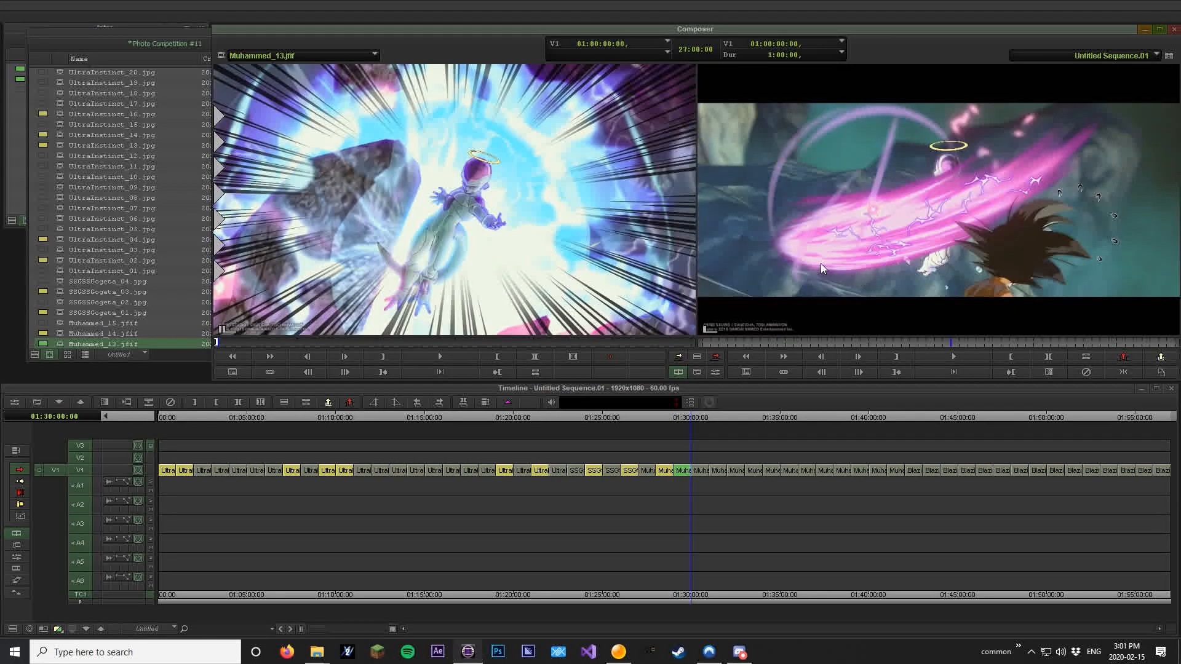
pyautogui.press('s')
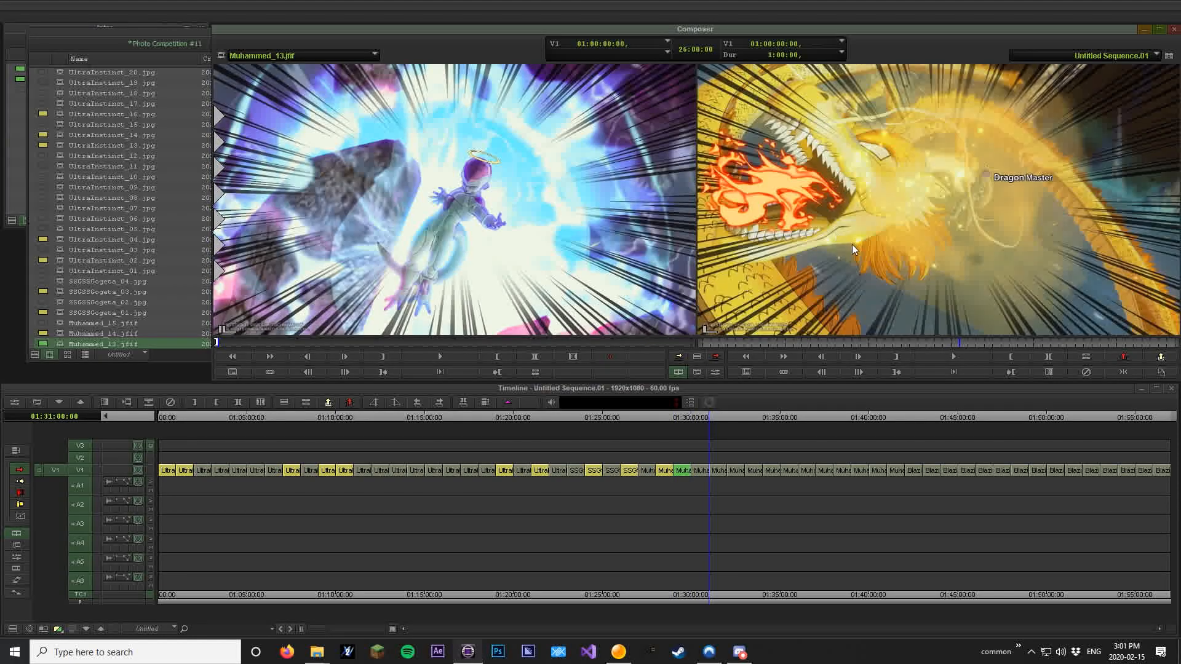
pyautogui.press('s')
pyautogui.press('s')
pyautogui.press('s')
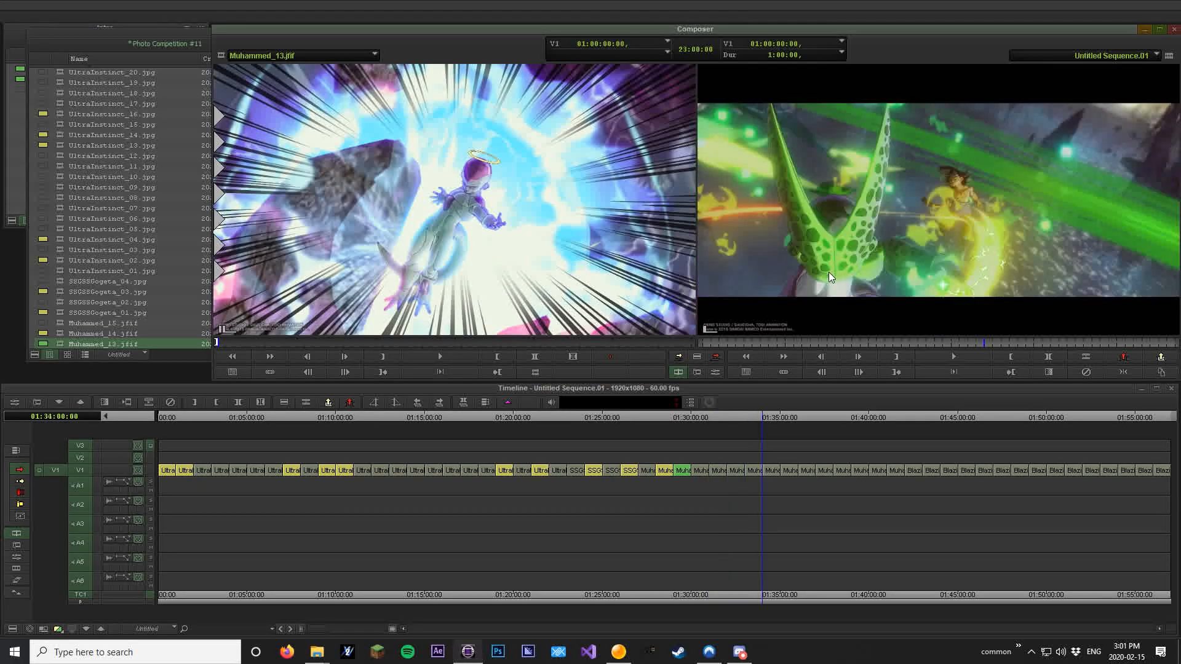
pyautogui.press('n')
pyautogui.click(233, 372)
pyautogui.click(43, 343)
pyautogui.click(36, 333)
pyautogui.click(861, 257)
# - Advance to the .jfif photo numbered 06, match it back to the bin and color it green
pyautogui.press('s')
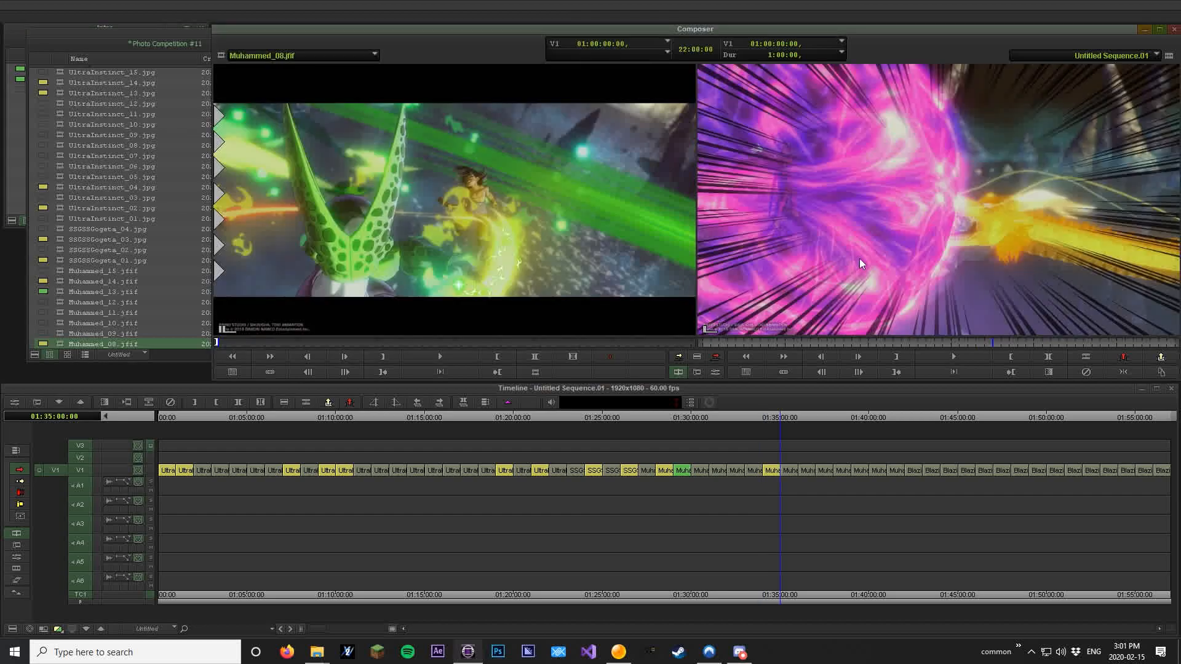
pyautogui.press('s')
pyautogui.press('n')
pyautogui.click(42, 345)
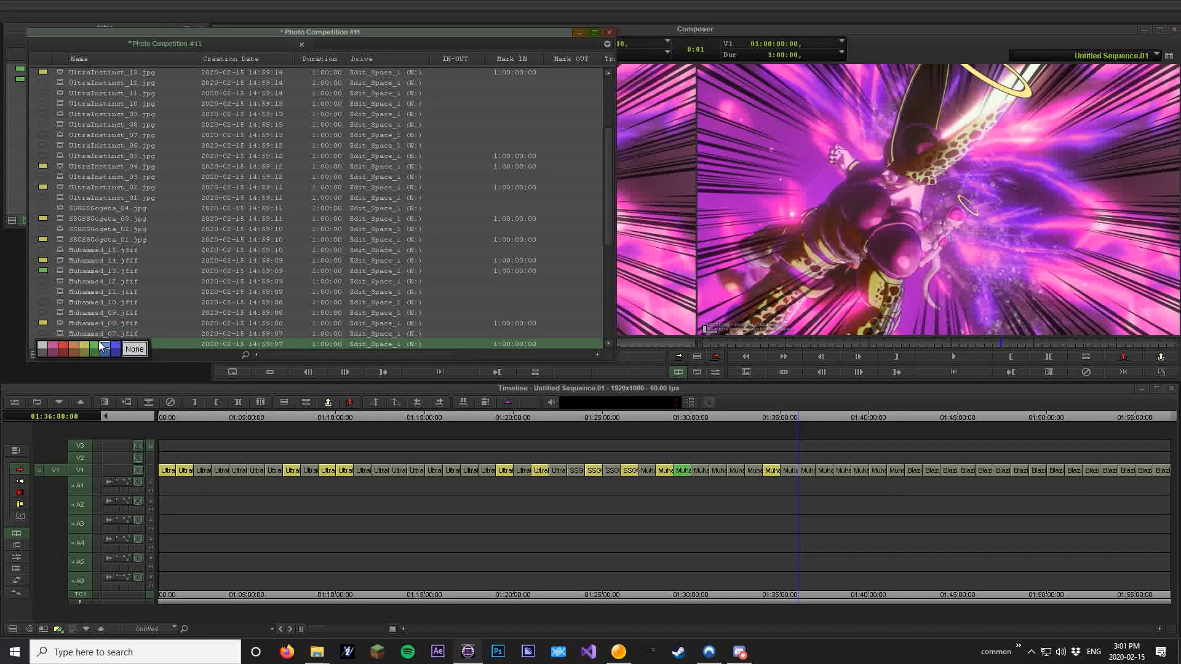
pyautogui.click(94, 345)
pyautogui.click(876, 201)
# - Step ahead to the .jfif photo numbered 02, match it back to the bin and color it yellow
pyautogui.press('s')
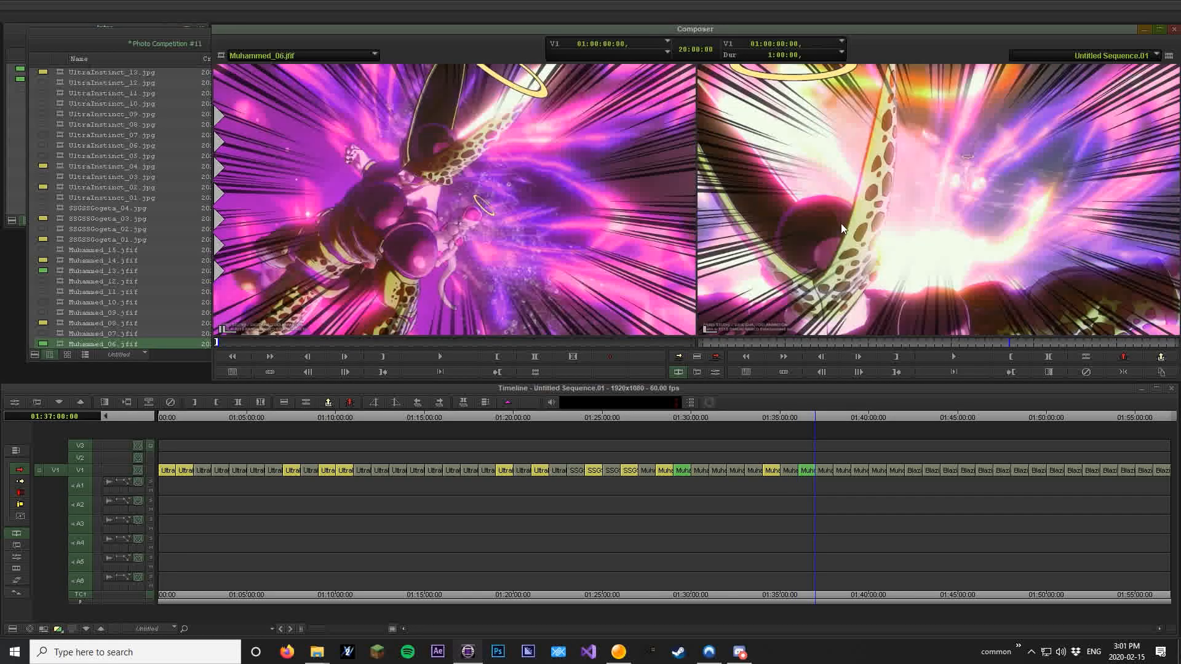
pyautogui.press('s')
pyautogui.press('s')
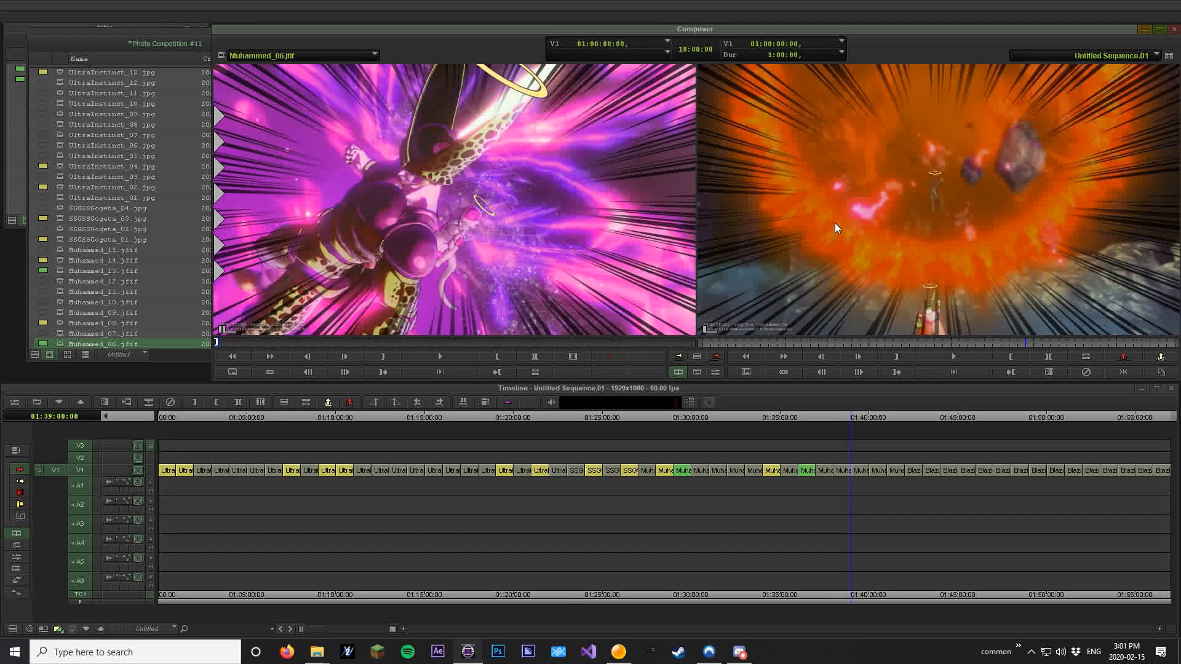
pyautogui.press('s')
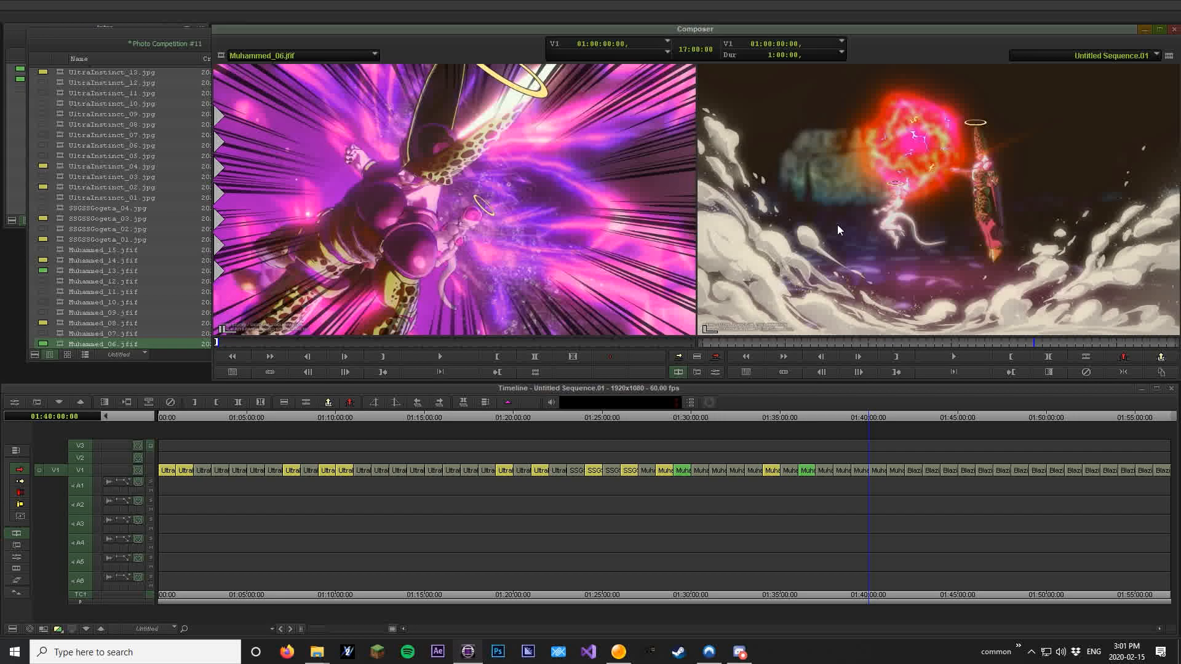
pyautogui.click(80, 348)
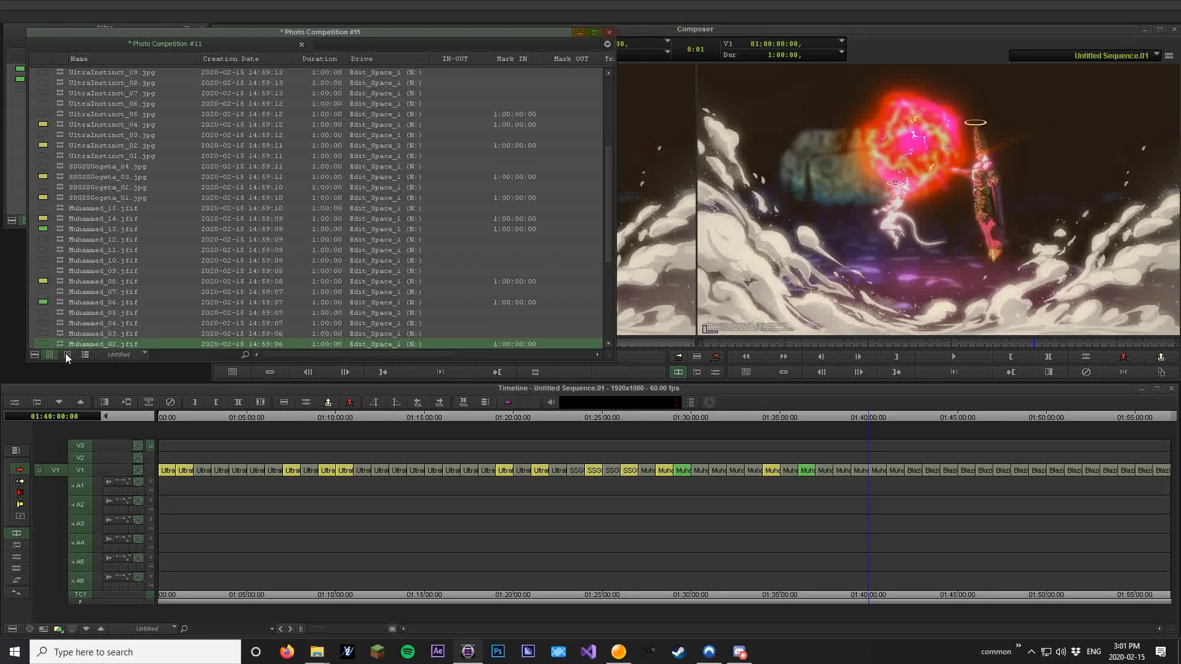
pyautogui.click(43, 345)
pyautogui.click(84, 345)
pyautogui.click(817, 210)
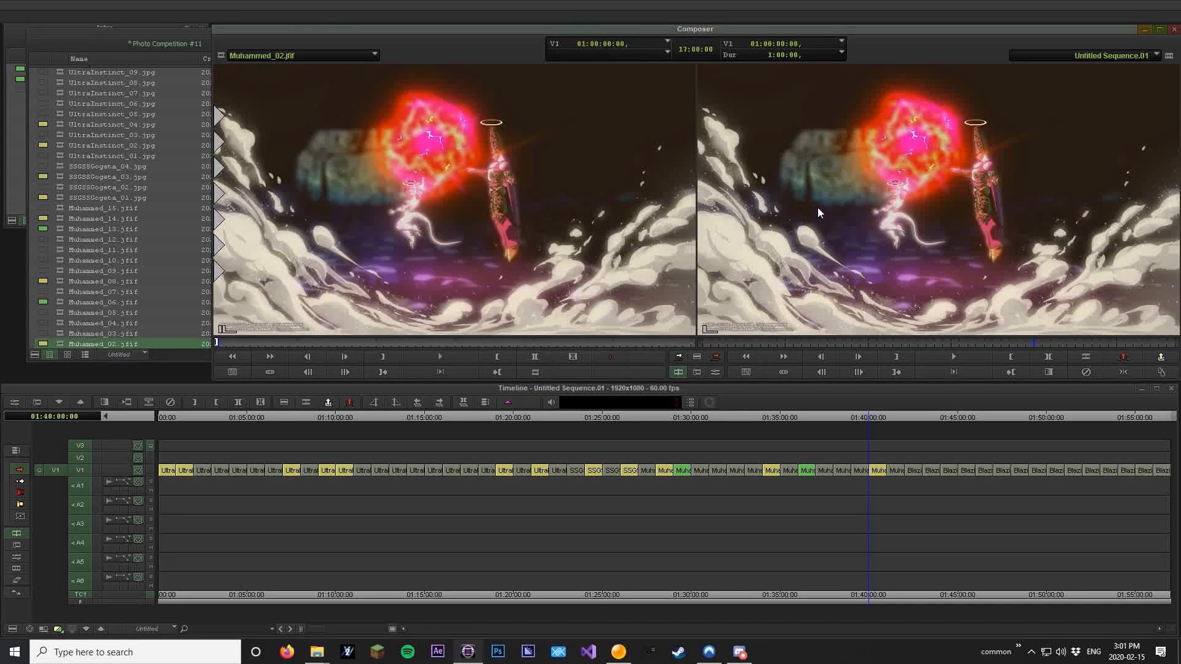
# - Step ahead to BlazingFlames_13.jpg, match it back to the bin and color it blue
pyautogui.press('s')
pyautogui.press('s')
pyautogui.press('s')
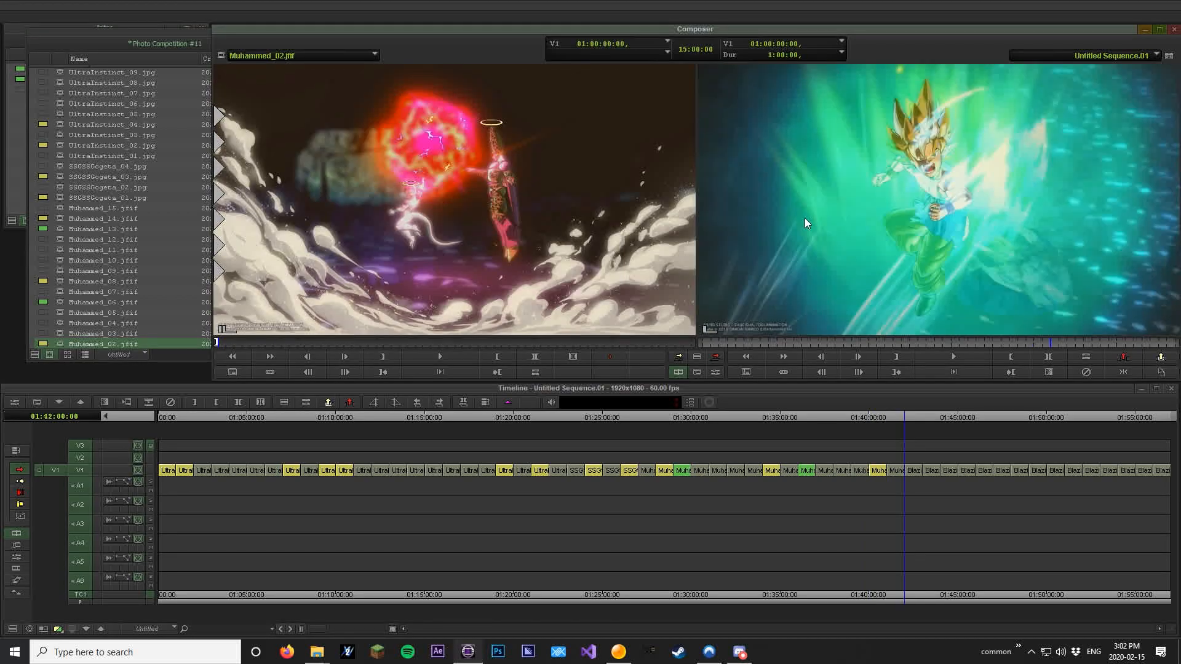
pyautogui.press('n')
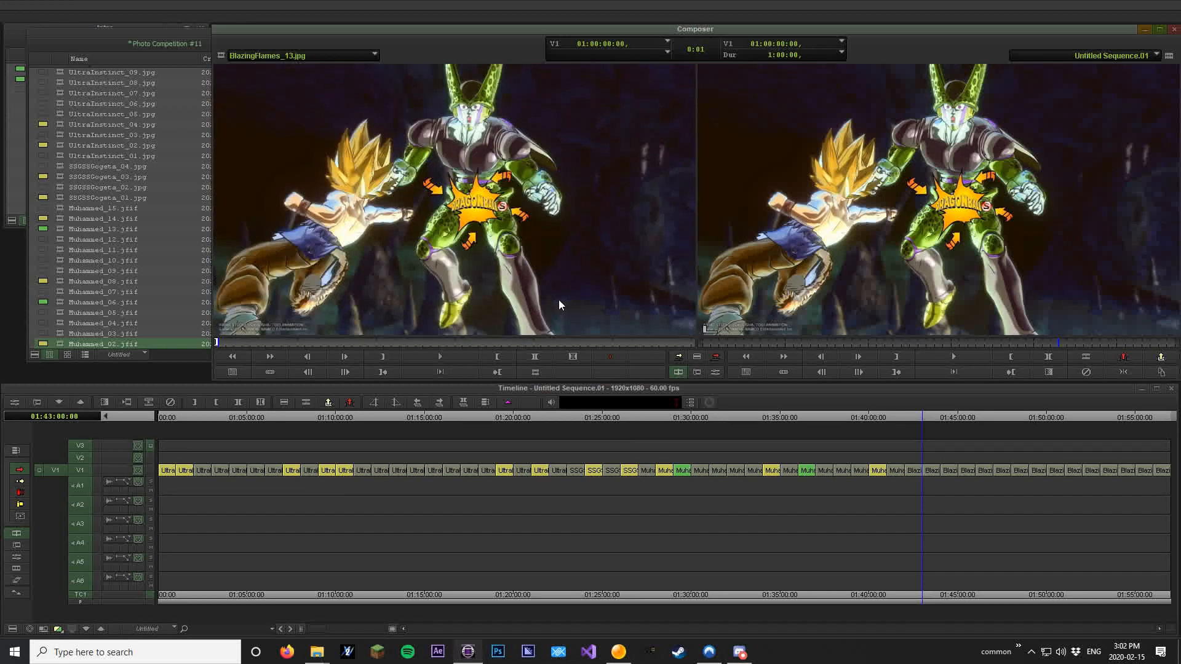
pyautogui.click(79, 348)
pyautogui.click(41, 345)
pyautogui.click(105, 344)
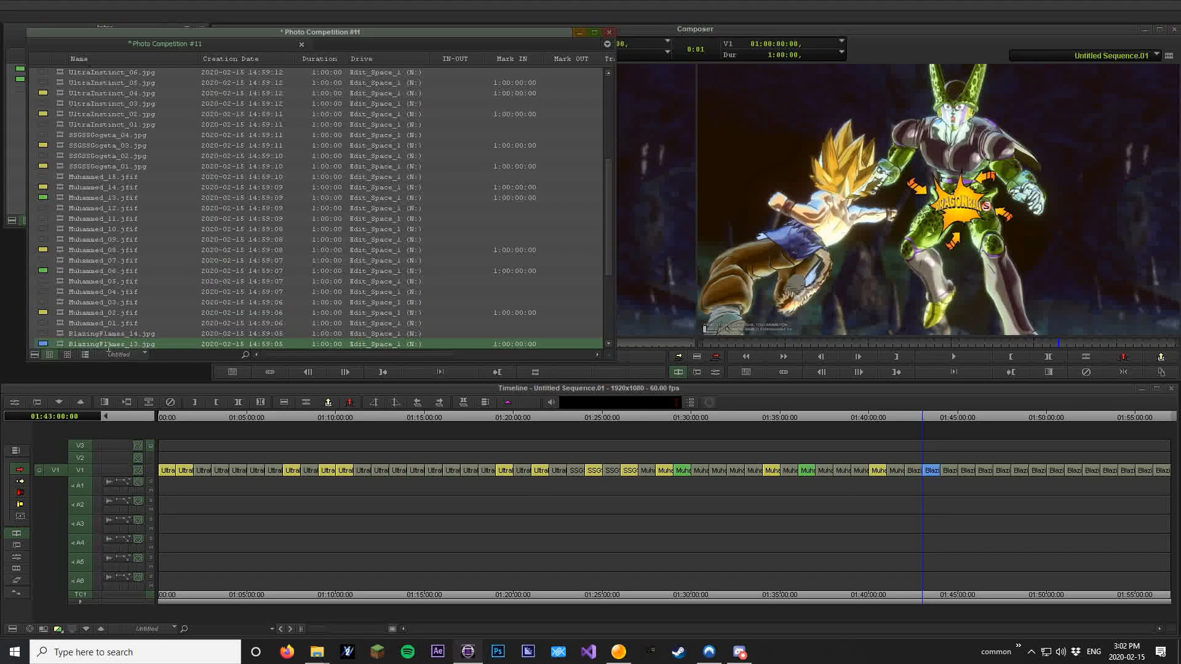
pyautogui.click(688, 209)
# - Advance to BlazingFlames_12.jpg, match it back to the bin and color it yellow
pyautogui.press('s')
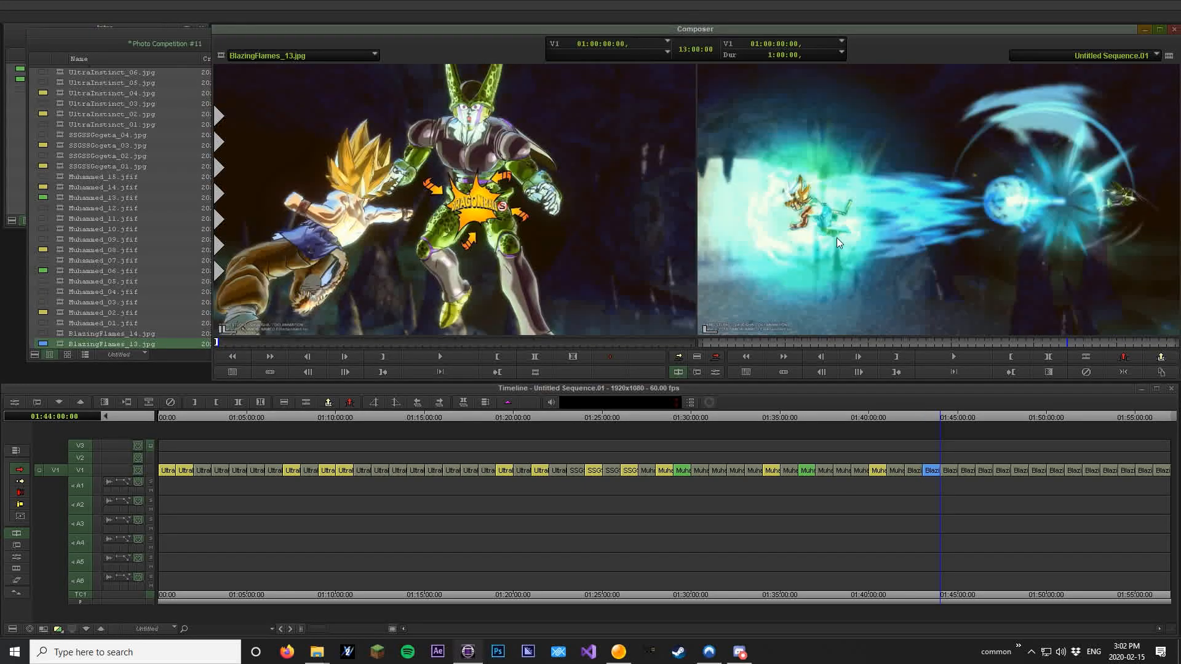
pyautogui.press('n')
pyautogui.click(45, 343)
pyautogui.click(83, 347)
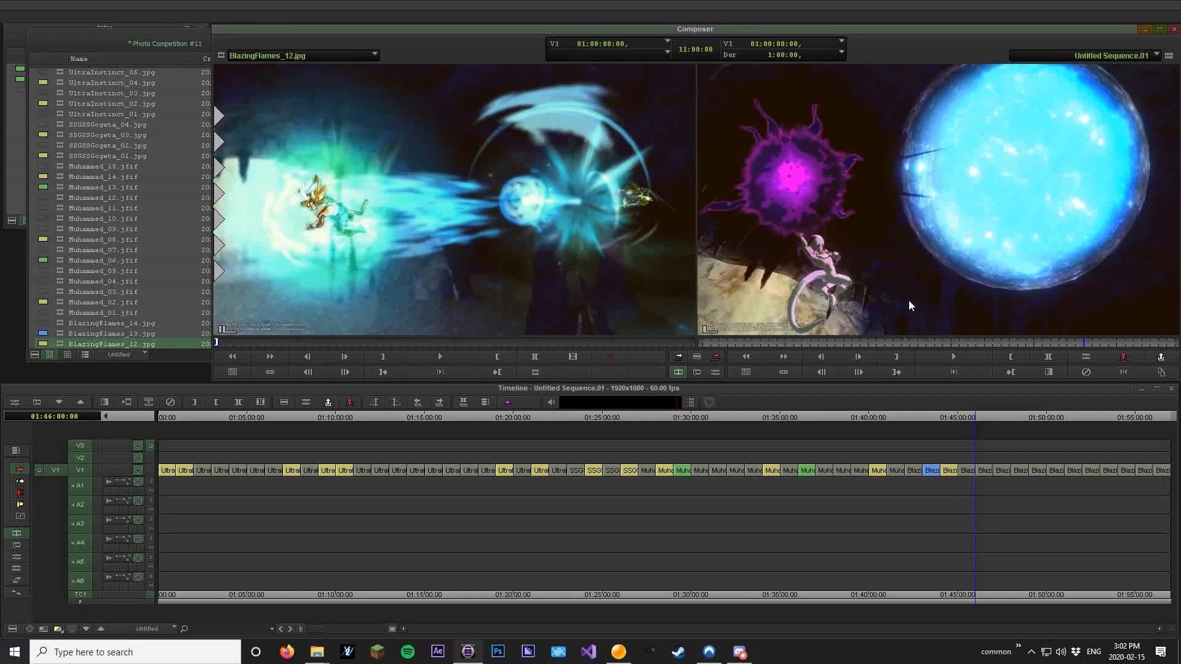
# - Match BlazingFlames_10.jpg back to the bin and give it a green clip color
pyautogui.press('n')
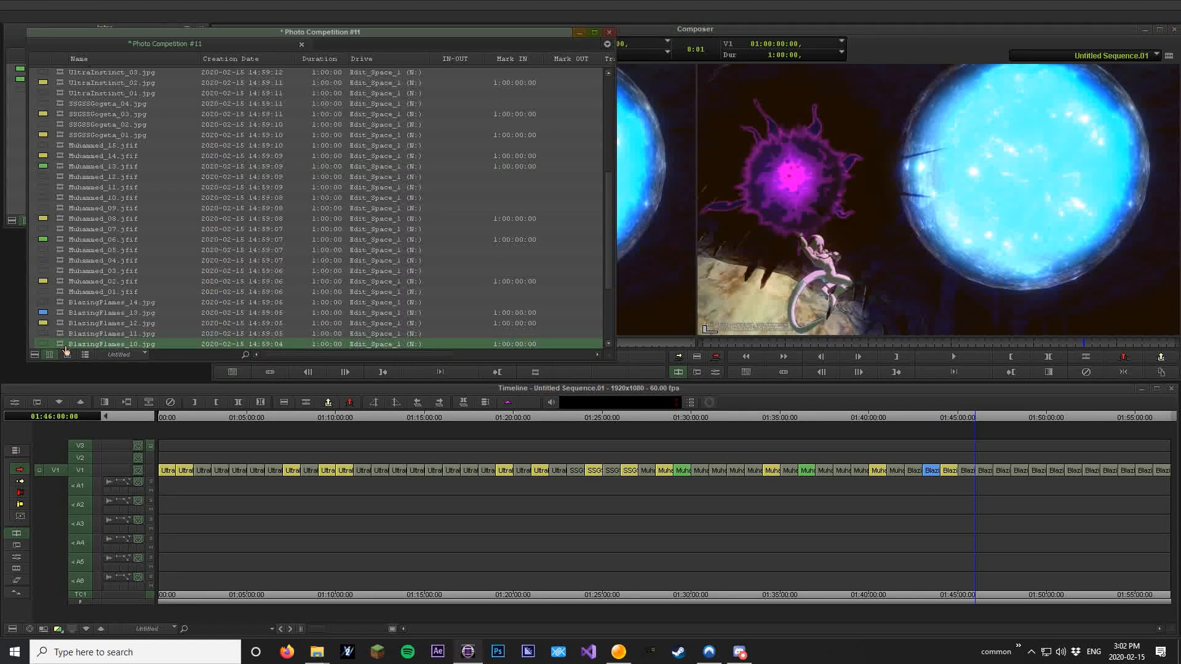
pyautogui.click(45, 345)
pyautogui.click(88, 348)
pyautogui.click(853, 216)
# - Compare the next photo with the current one, match BlazingFlames_09.jpg back to the bin and color it yellow
pyautogui.press('s')
pyautogui.press('a')
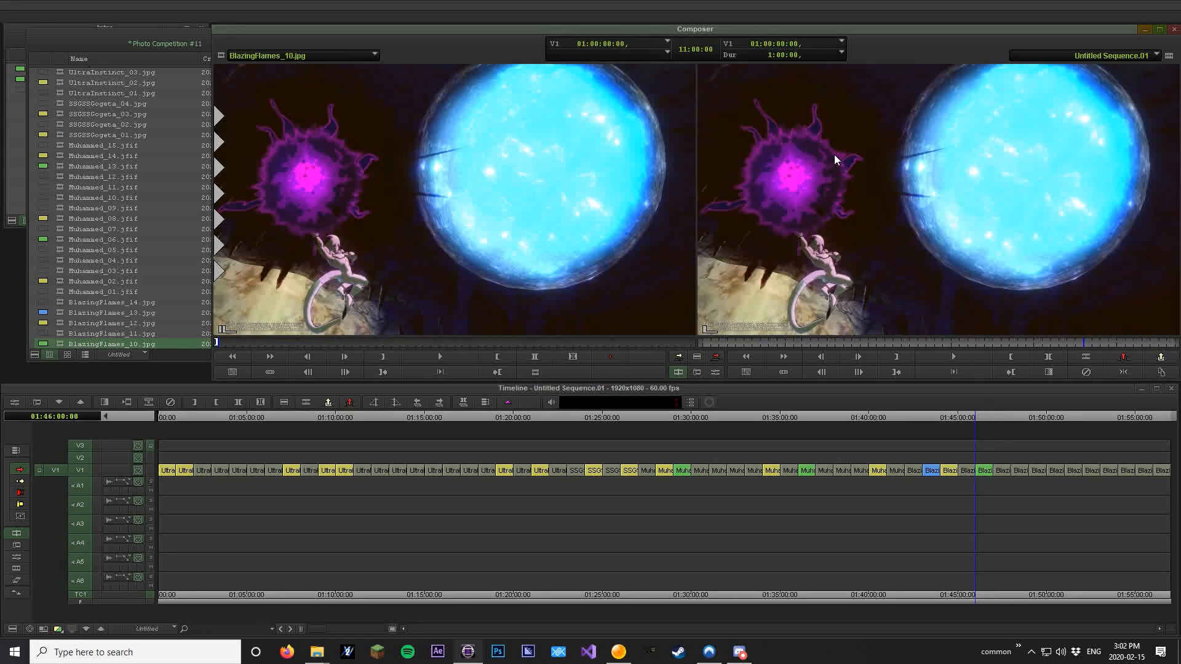
pyautogui.press('s')
pyautogui.press('n')
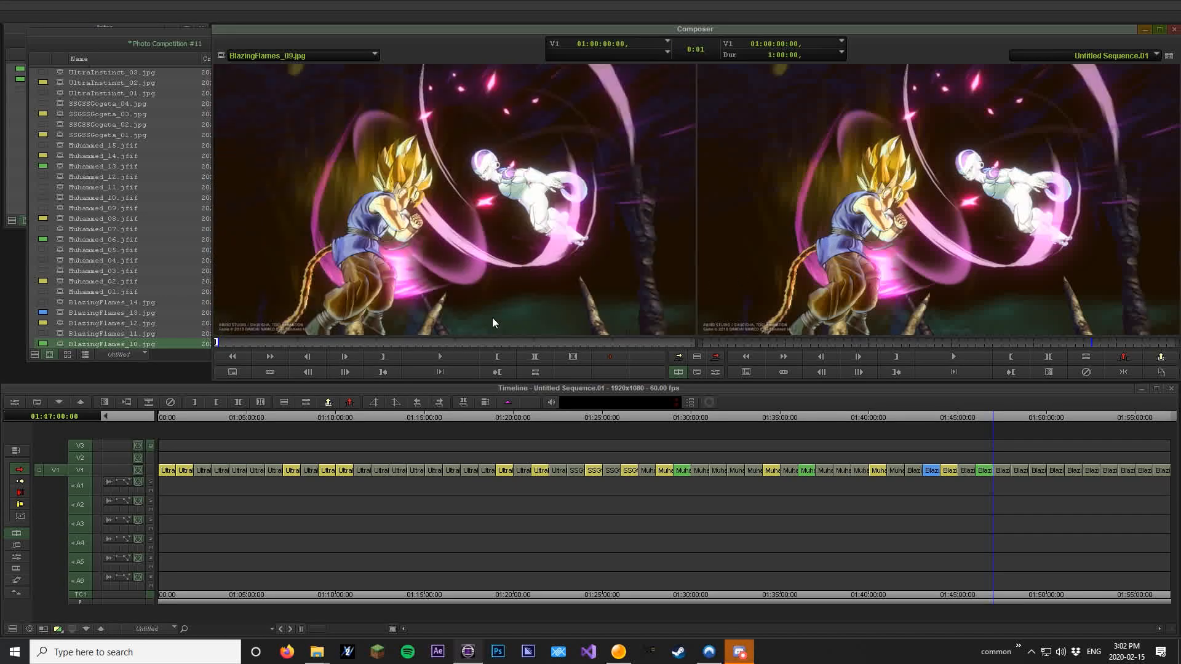
pyautogui.click(46, 343)
pyautogui.click(78, 348)
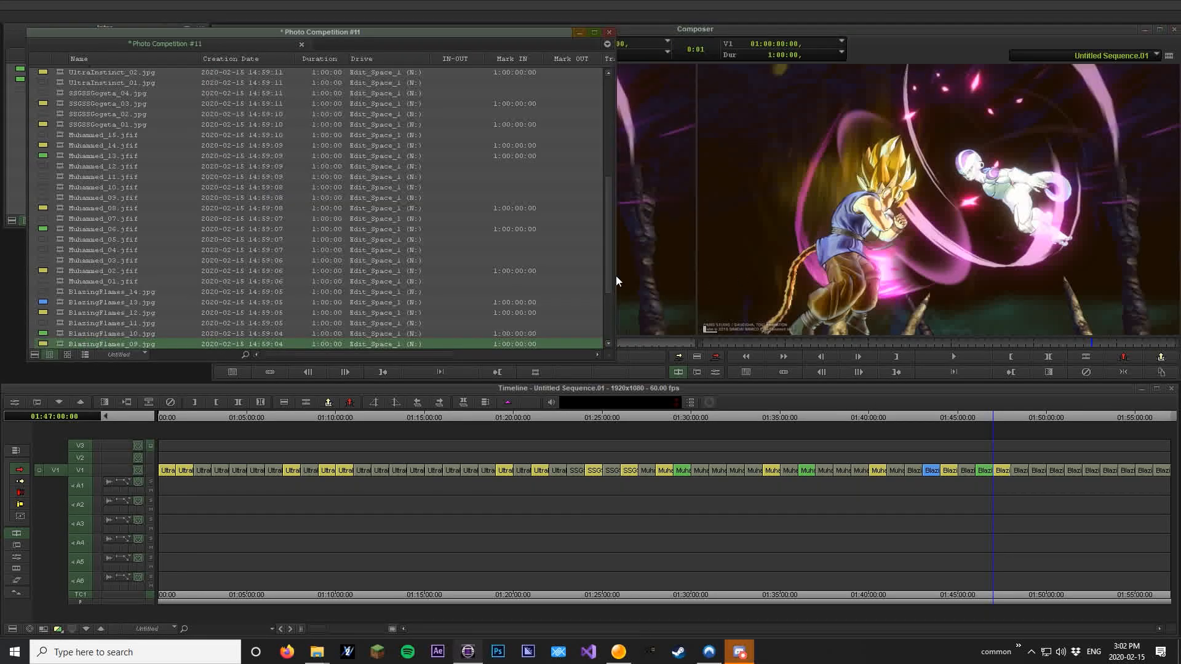
# - Advance to BlazingFlames_08.jpg in the sequence, match it back to the bin and color it yellow
pyautogui.click(892, 226)
pyautogui.press('s')
pyautogui.press('n')
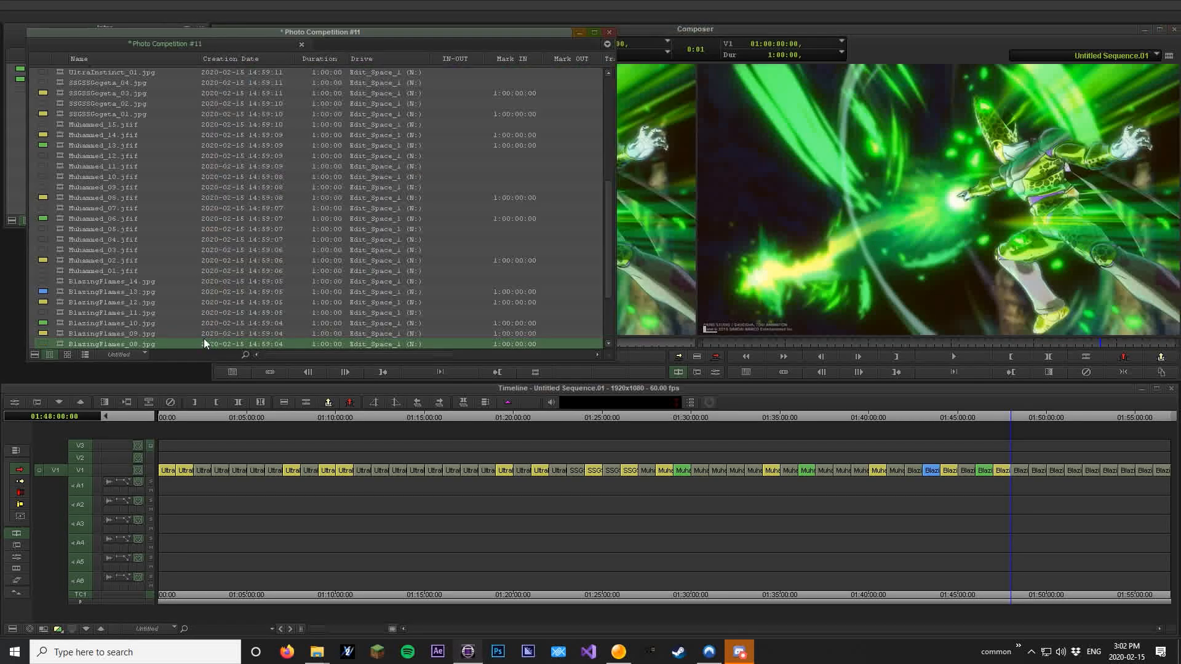
pyautogui.click(46, 344)
pyautogui.click(83, 348)
pyautogui.click(697, 276)
# - Step through the remaining BlazingFlames photos, comparing neighbouring ones, and color BlazingFlames_1.jpg yellow
pyautogui.press('s')
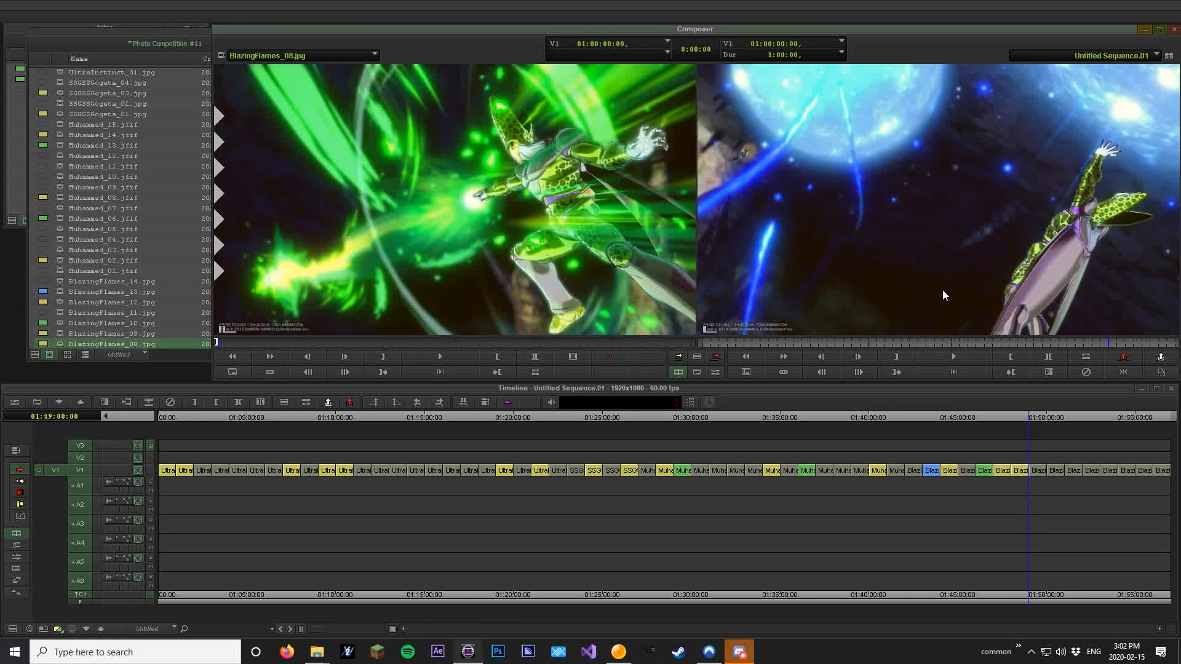
pyautogui.press('s')
pyautogui.press('a')
pyautogui.press('a')
pyautogui.press('s')
pyautogui.press('s')
pyautogui.press('s')
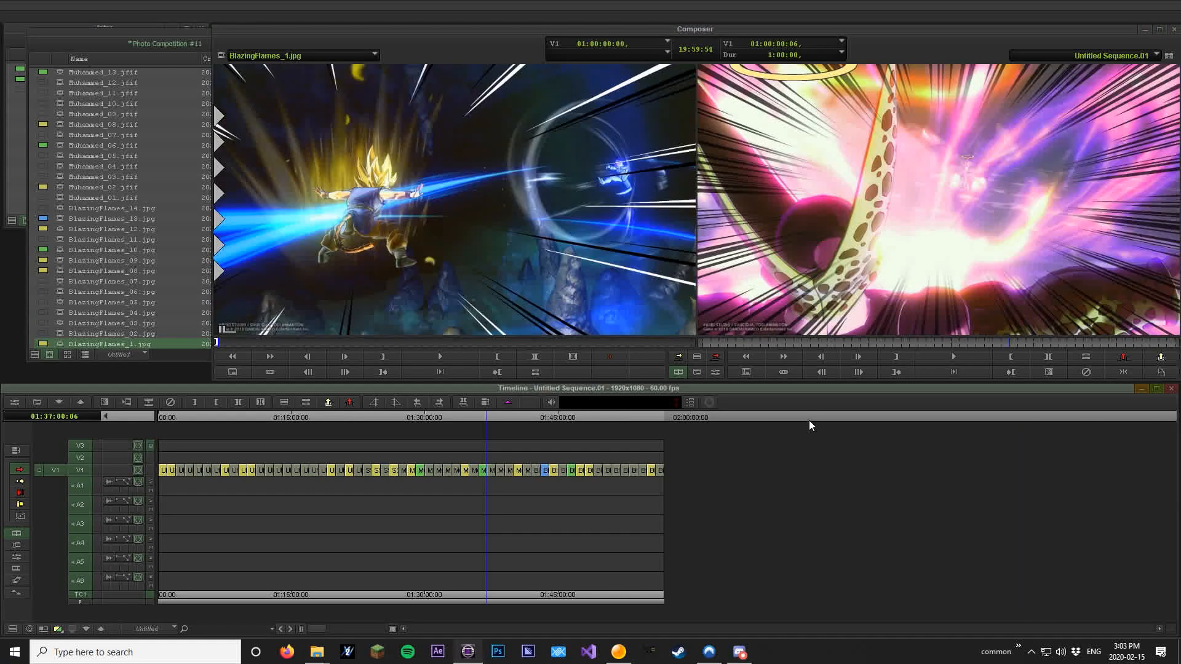
# - Delete Untitled Sequence.01 from the Photo Competition #11 bin
pyautogui.hotkey('ctrl', '/')
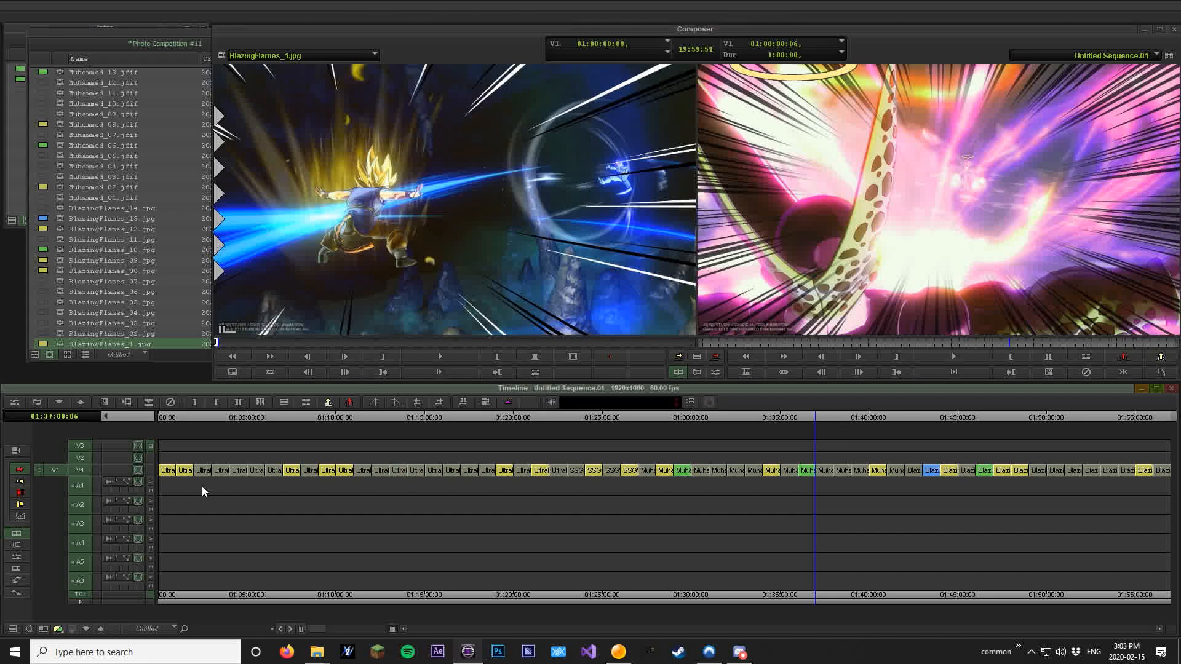
pyautogui.click(159, 37)
pyautogui.scroll(10, 197, 209)
pyautogui.rightClick(60, 77)
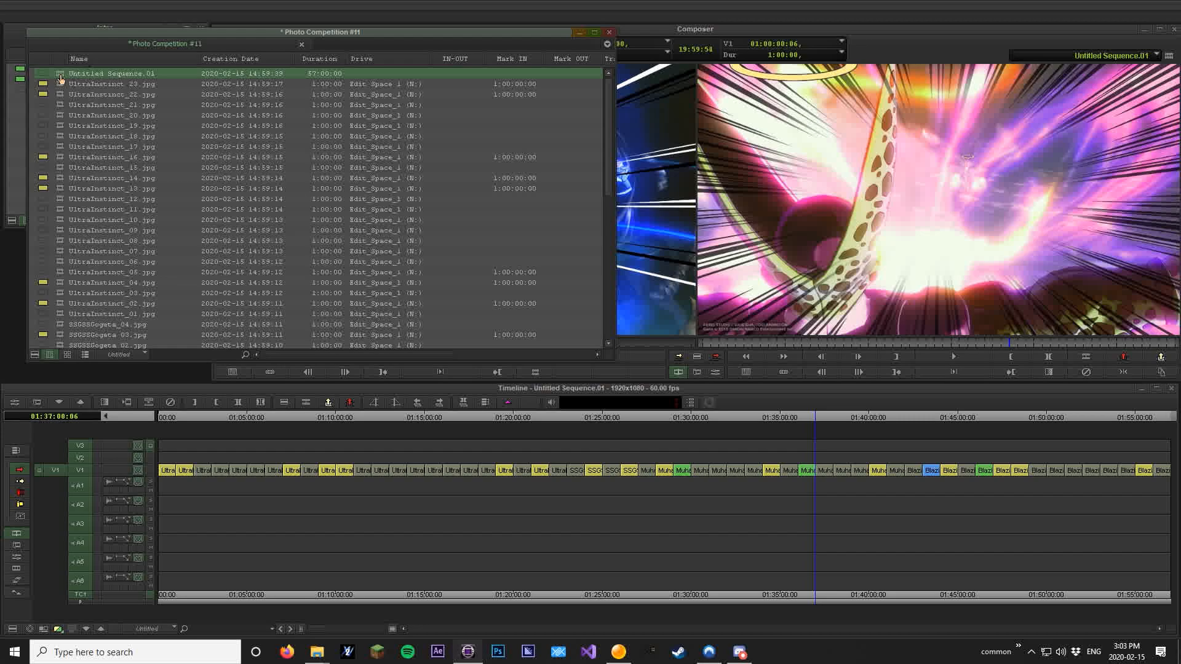
pyautogui.click(60, 76)
pyautogui.press('Delete')
pyautogui.click(564, 317)
# - Sort the bin by clip color and build a new sequence from the colored clips, BlazingFlames_13.jpg through BlazingFlames_1.jpg
pyautogui.doubleClick(44, 59)
pyautogui.click(58, 75)
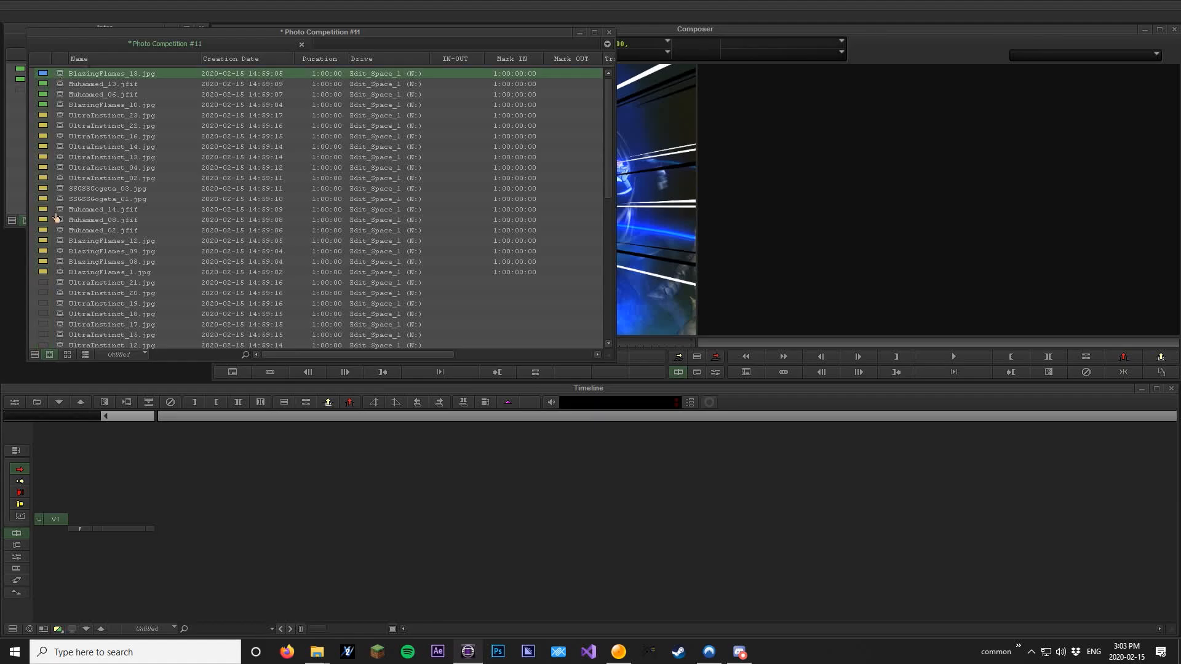
pyautogui.keyDown('shift'); pyautogui.click(60, 271); pyautogui.keyUp('shift')
pyautogui.moveTo(59, 136); pyautogui.dragTo(271, 514)
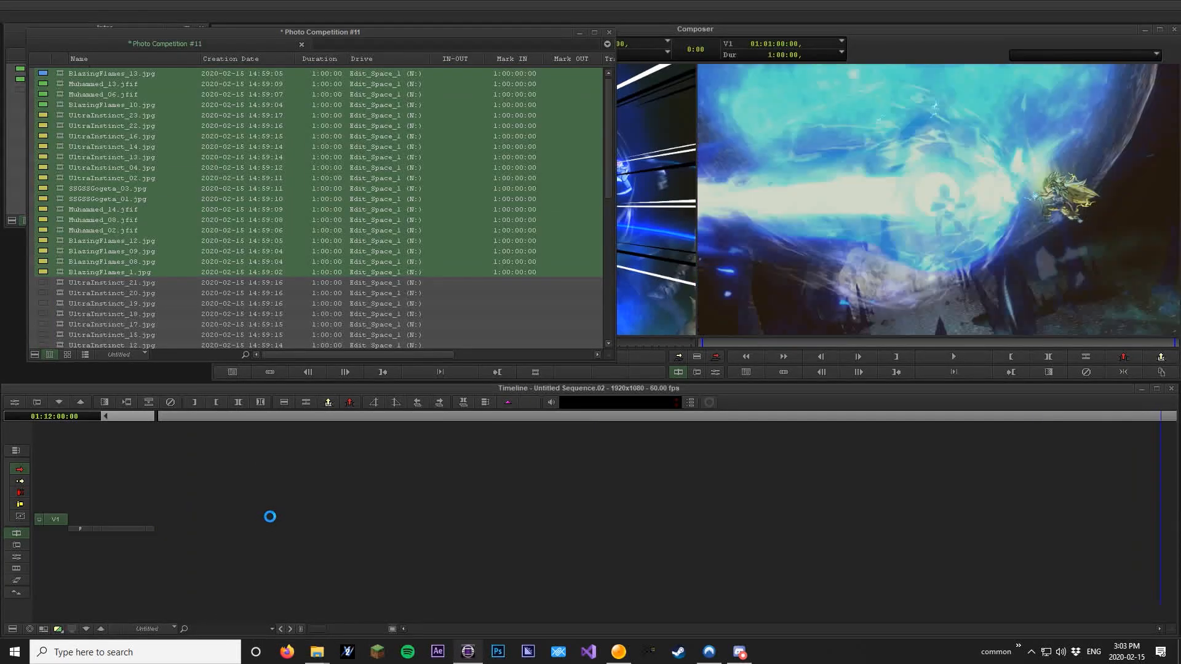
pyautogui.rightClick(64, 153)
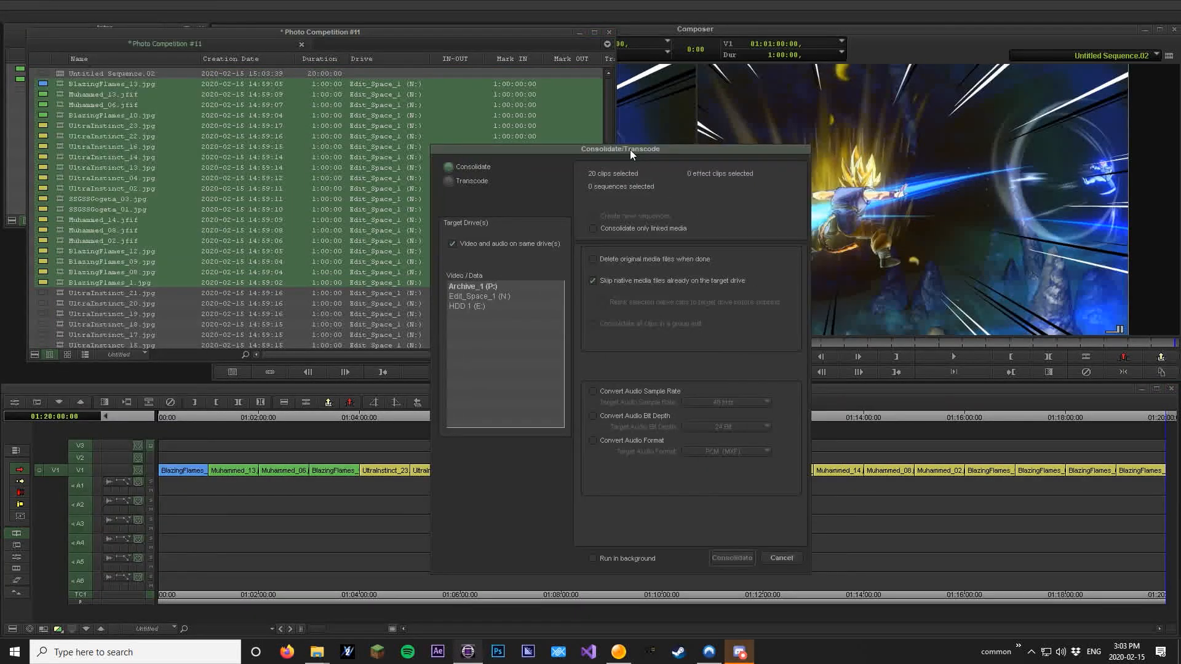
pyautogui.press('Escape')
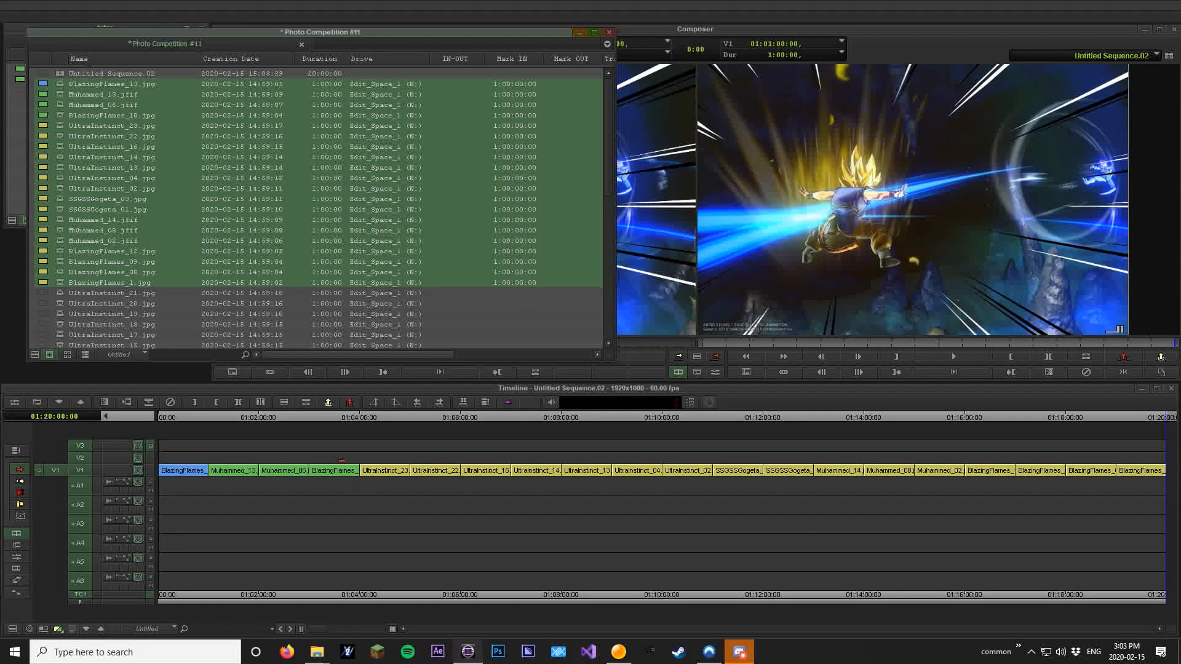
# - Return to the start of the new sequence and review its blue and green photos up to 01:04:00:00
pyautogui.click(359, 434)
pyautogui.click(230, 415)
pyautogui.press('a')
pyautogui.press('a')
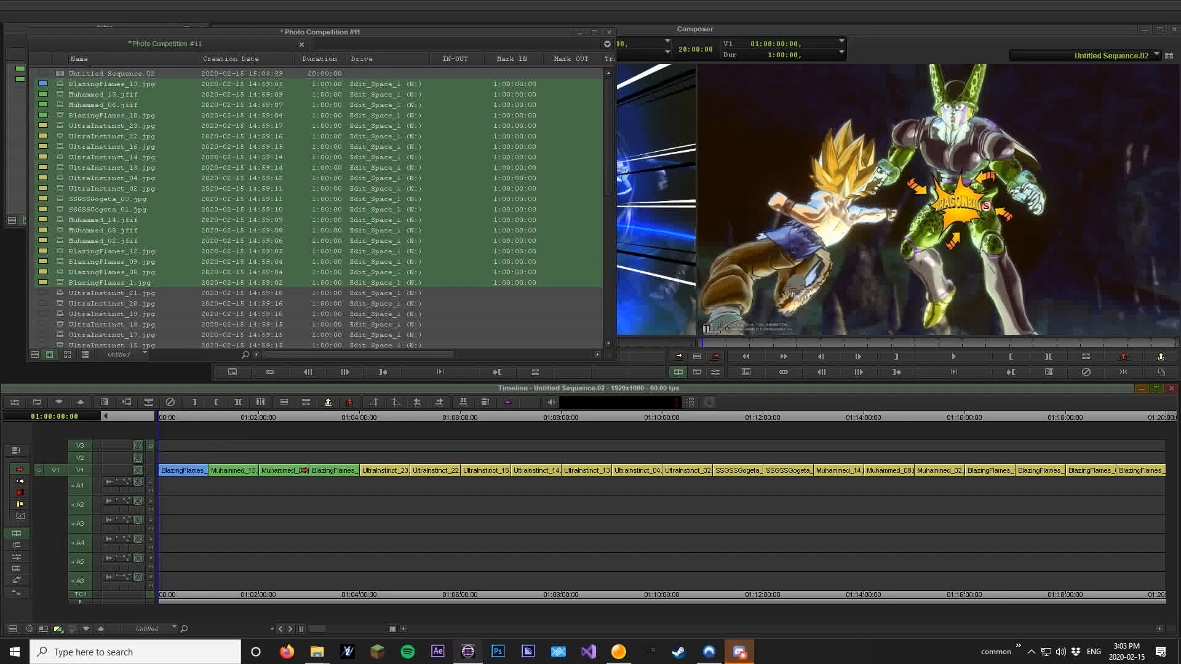
pyautogui.press('s')
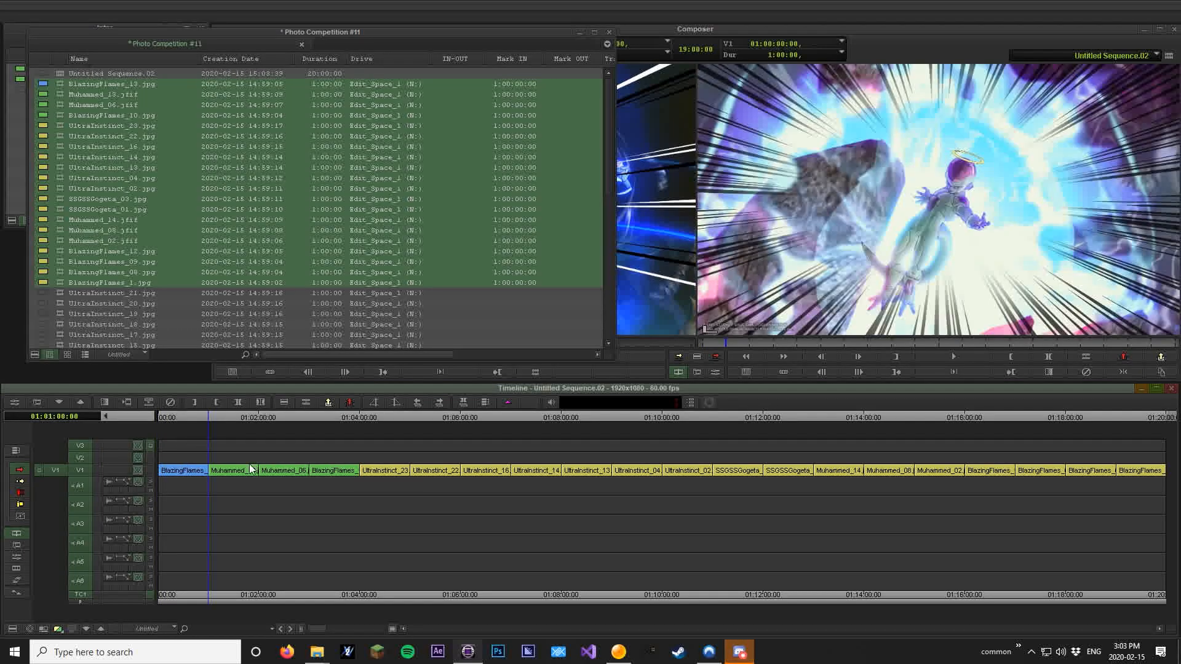
pyautogui.press('s')
pyautogui.press('s')
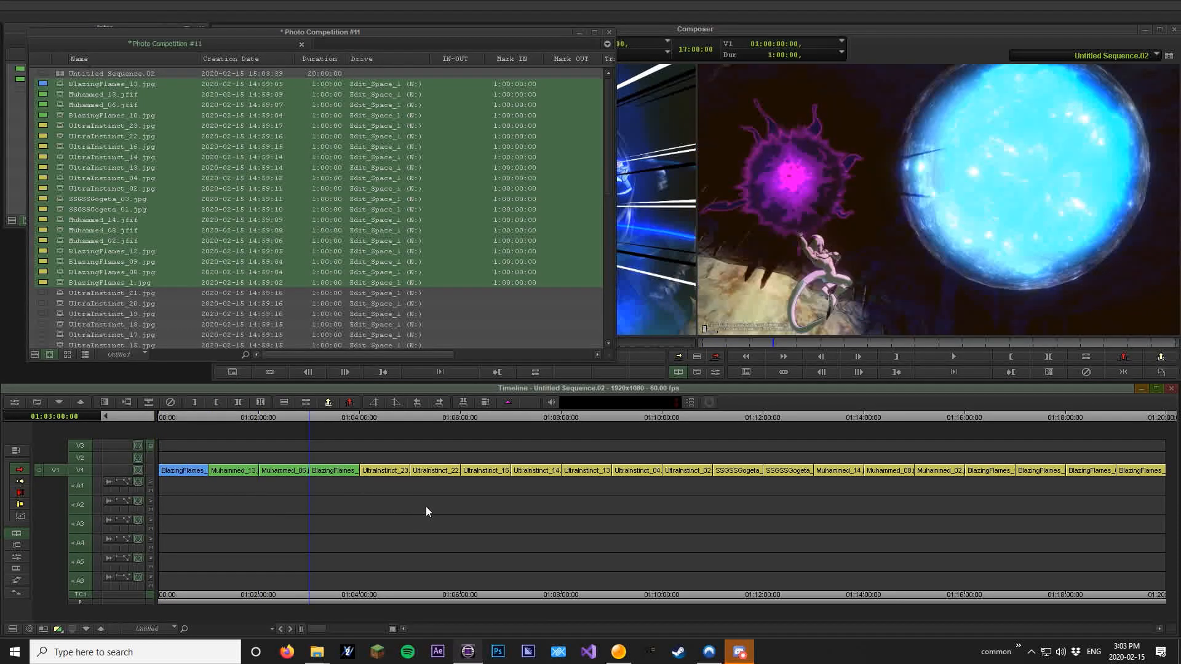
pyautogui.press('s')
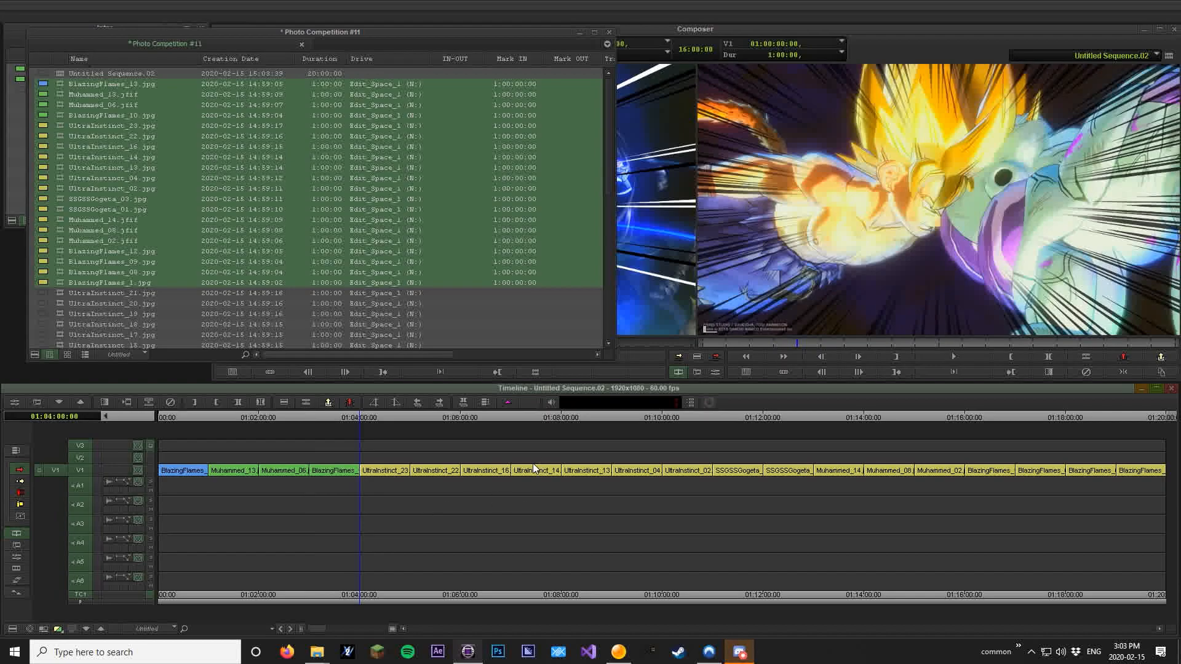
# - Move to UltraInstinct_22.jpg in the sequence, match it back to the bin and set its clip color to None
pyautogui.click(34, 307)
pyautogui.click(363, 417)
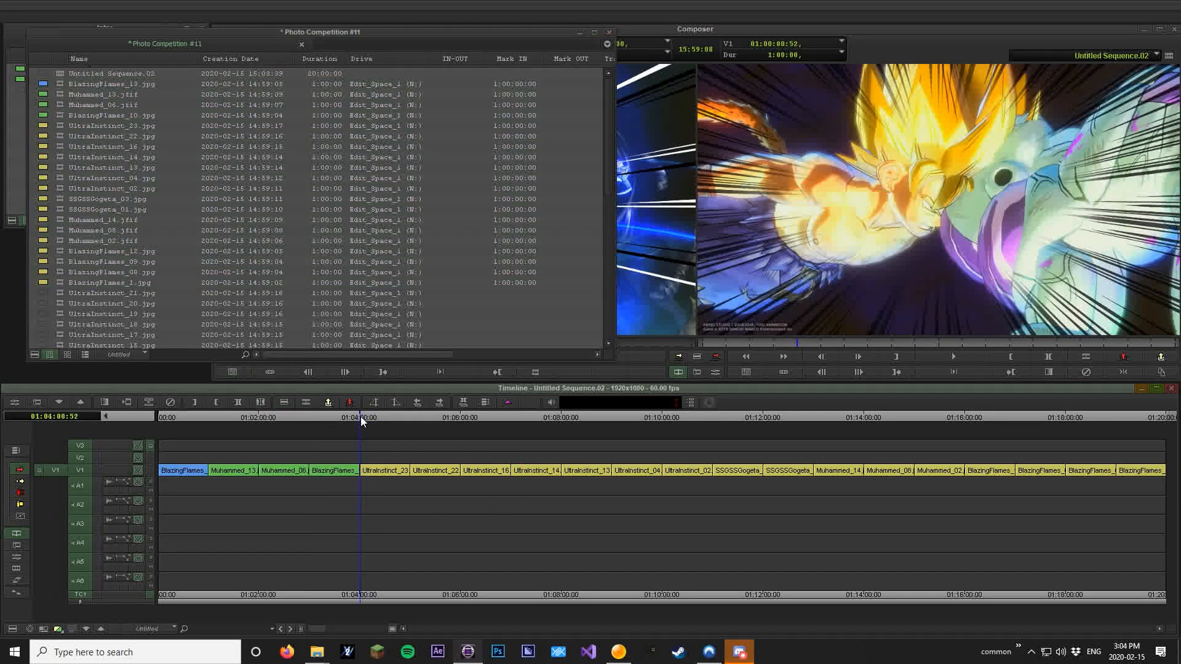
pyautogui.click(409, 423)
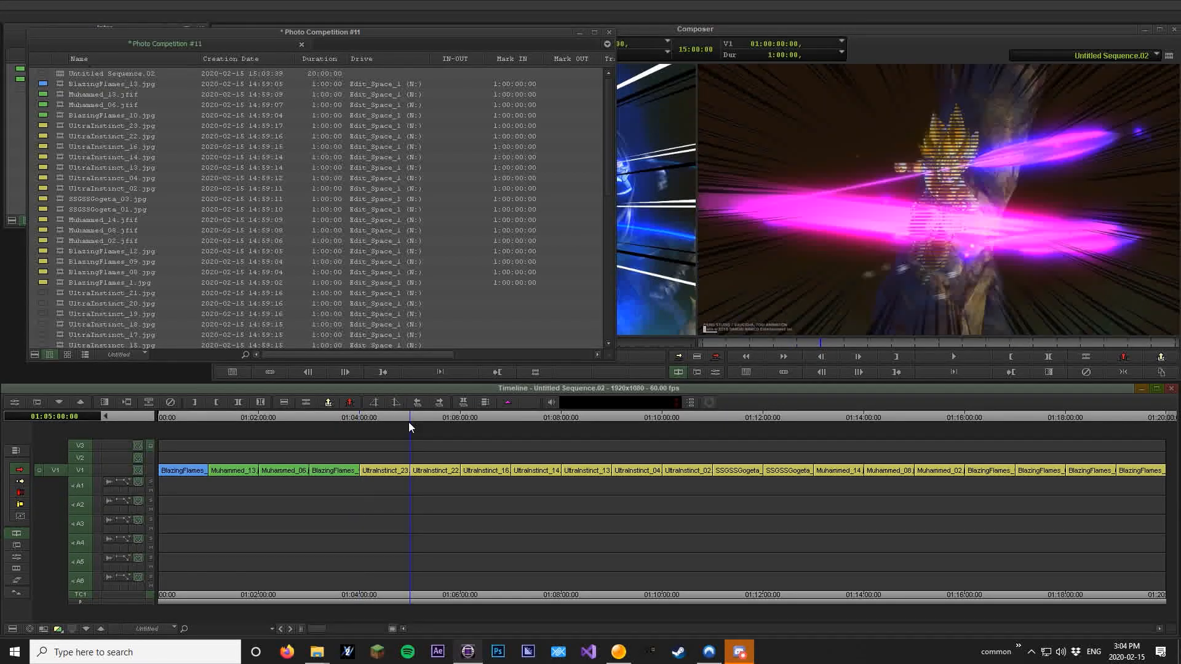
pyautogui.press('n')
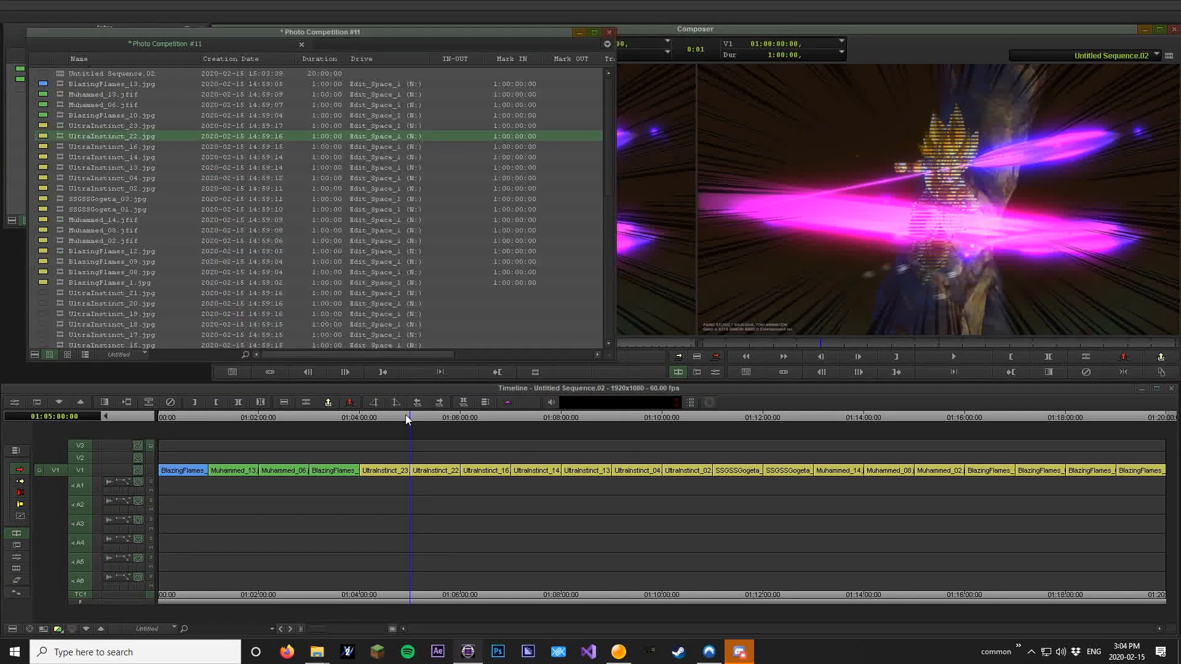
pyautogui.click(42, 136)
pyautogui.click(135, 142)
pyautogui.click(953, 205)
# - Step ahead to UltraInstinct_13.jpg, match it back to the bin and set its clip color to None
pyautogui.press('s')
pyautogui.press('s')
pyautogui.press('s')
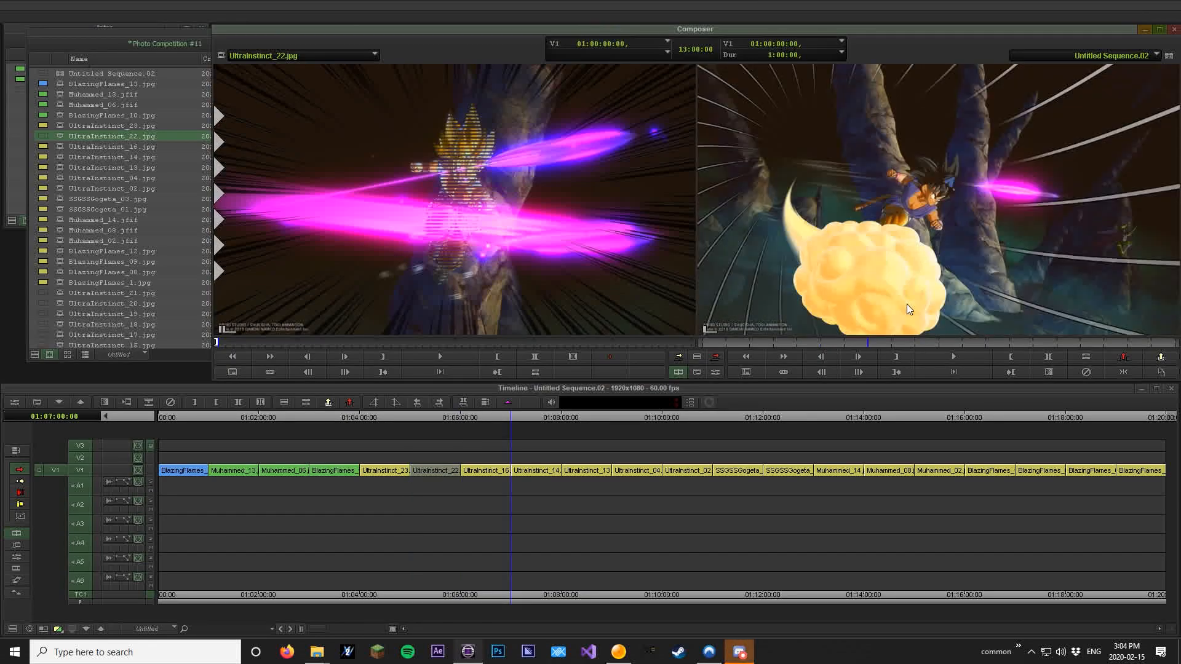
pyautogui.press('n')
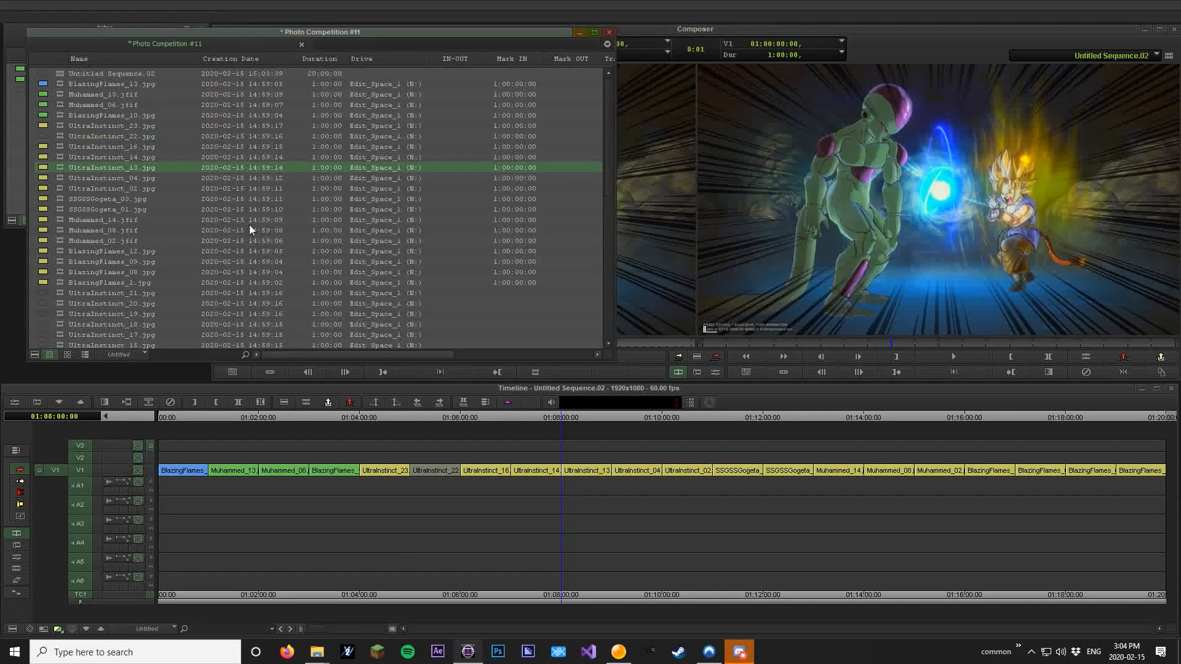
pyautogui.click(43, 168)
pyautogui.click(134, 172)
pyautogui.click(872, 196)
# - Step through the yellow photos in the second half of the sequence to judge which ones to drop
pyautogui.press('s')
pyautogui.press('s')
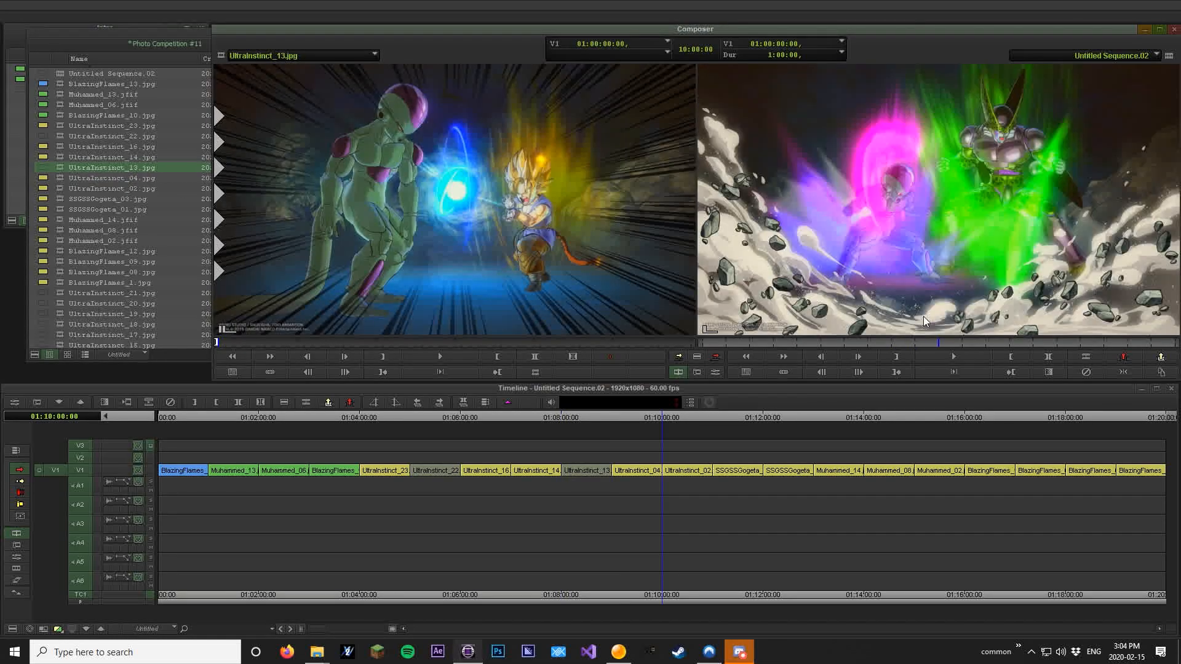
pyautogui.press('s')
pyautogui.press('s')
pyautogui.press('s')
pyautogui.press('s')
pyautogui.press('s')
pyautogui.press('s')
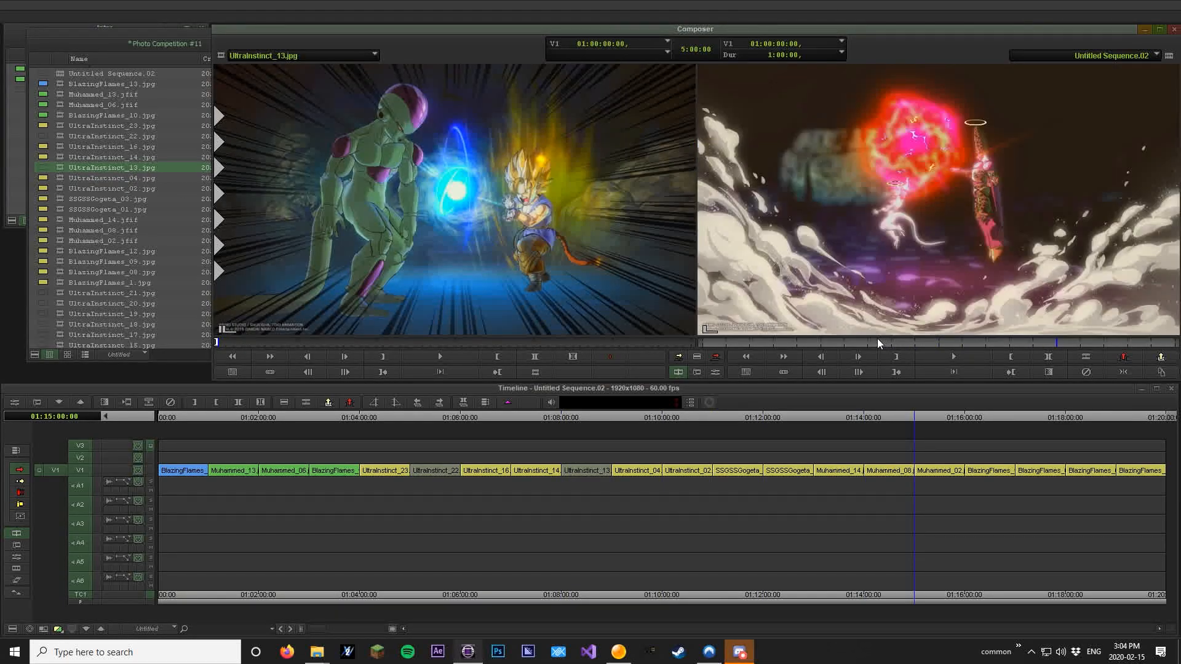
pyautogui.press('s')
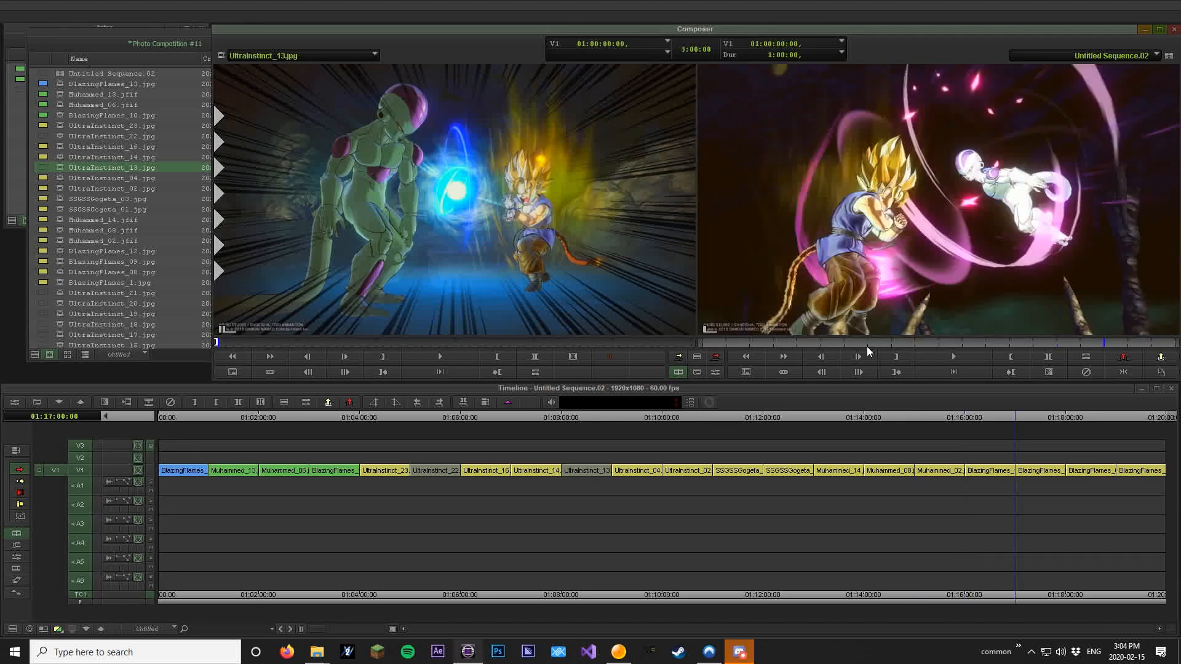
pyautogui.press('s')
# - Go to the photo at 01:14:00:00, match it back to the bin and set its clip color to None
pyautogui.click(864, 345)
pyautogui.moveTo(540, 420); pyautogui.dragTo(864, 458)
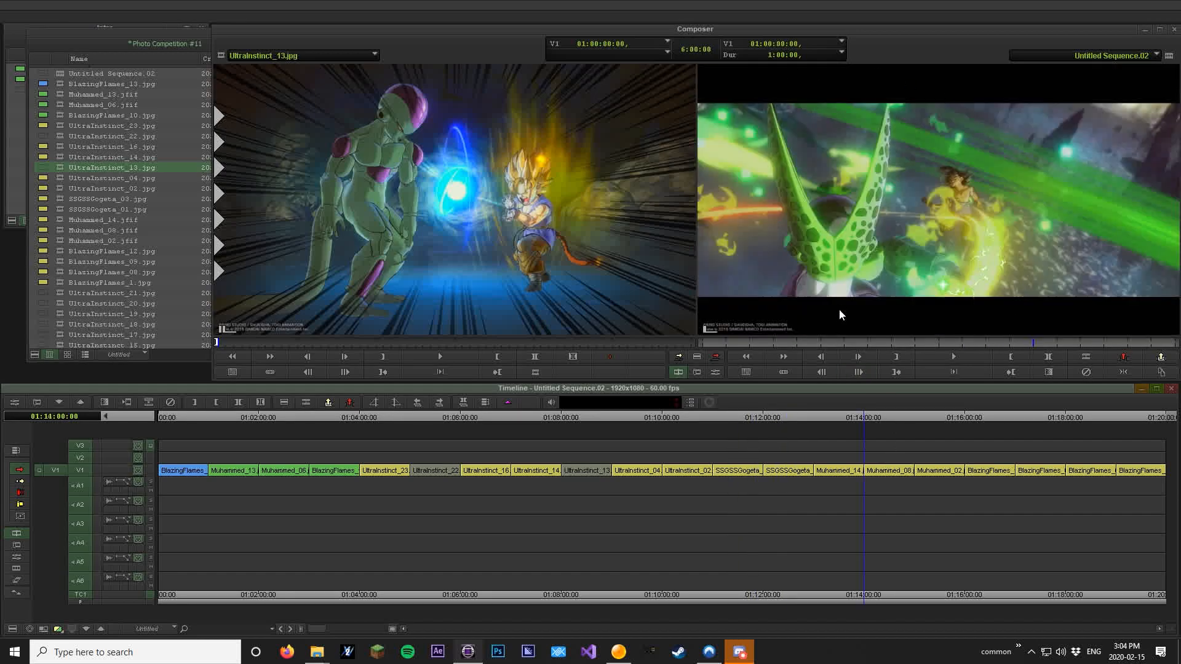
pyautogui.click(746, 372)
pyautogui.click(270, 372)
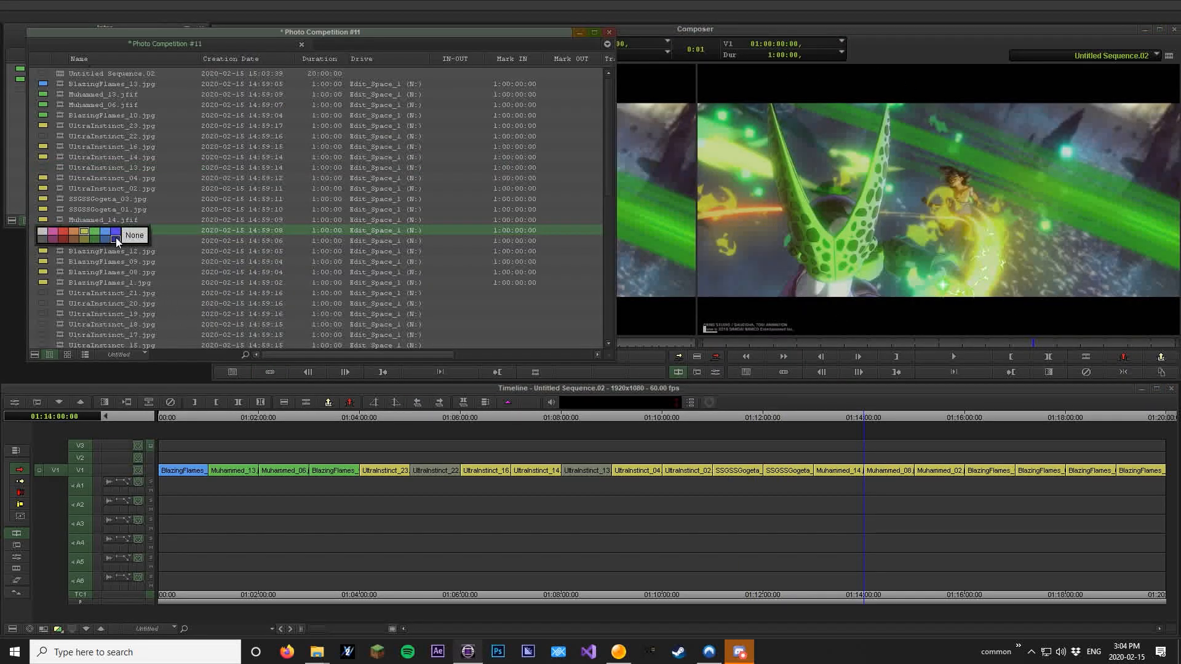
pyautogui.click(116, 237)
# - Scrub the sequence back to UltraInstinct_02.jpg, find it in the bin and set its clip color to None
pyautogui.moveTo(939, 416); pyautogui.dragTo(1133, 418)
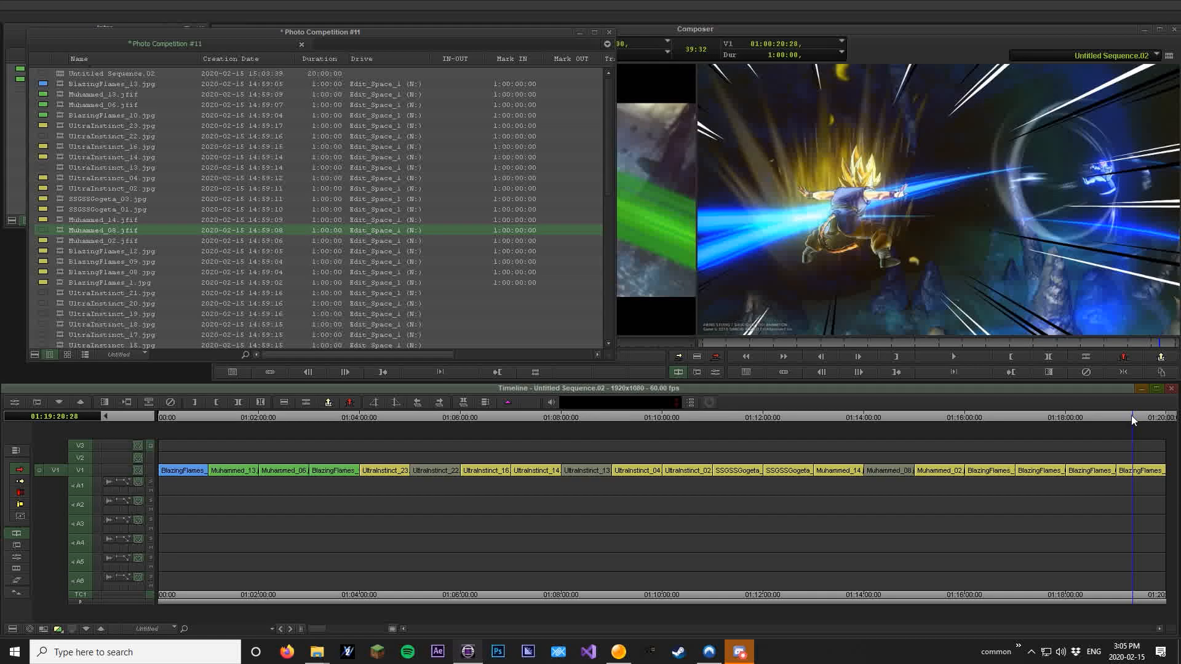
pyautogui.click(662, 418)
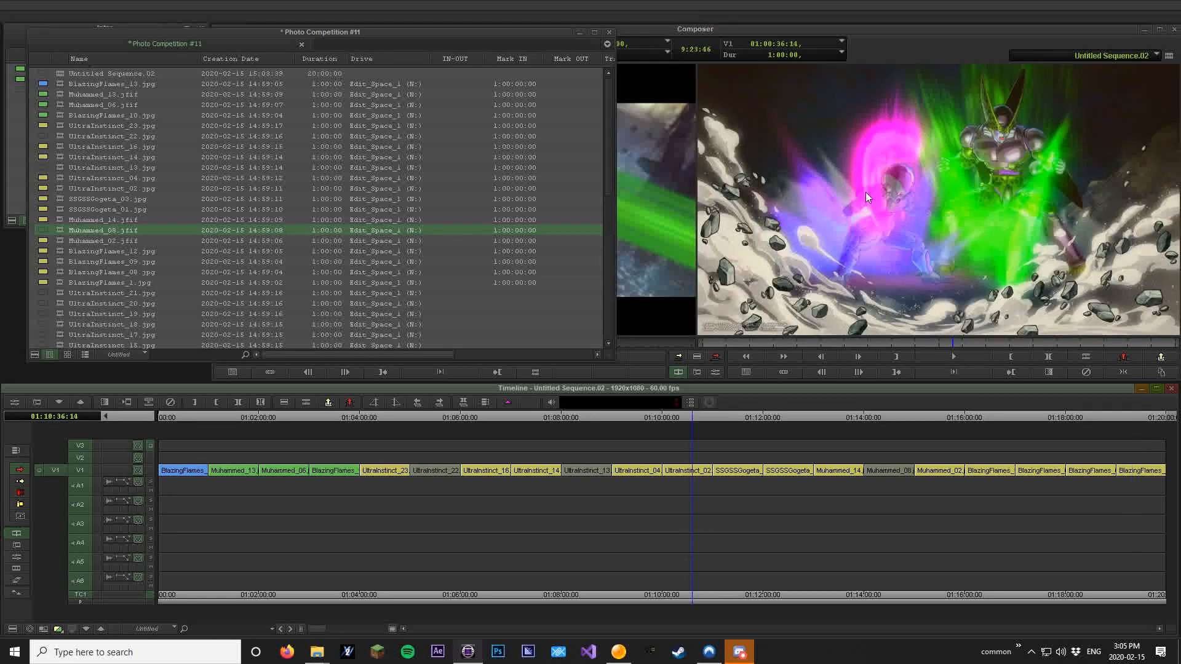
pyautogui.click(728, 327)
pyautogui.click(69, 189)
pyautogui.click(43, 188)
pyautogui.click(134, 193)
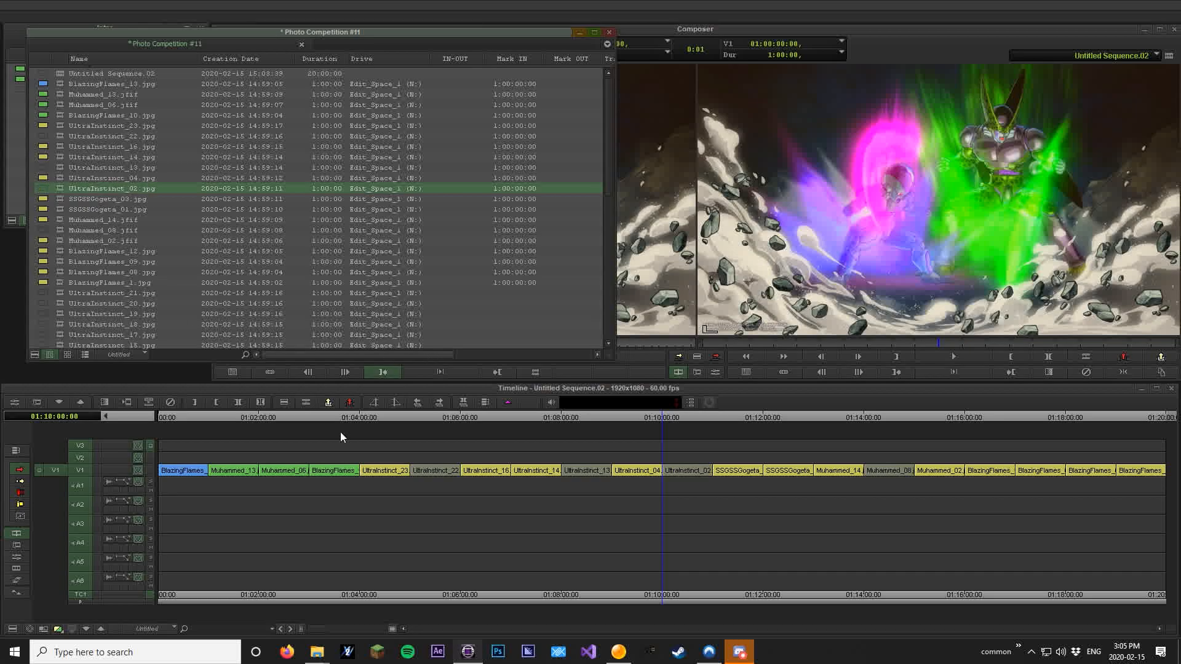
# - Scrub through the sequence to compare the remaining photos and sort the bin by clip color again
pyautogui.click(388, 416)
pyautogui.moveTo(389, 416); pyautogui.dragTo(754, 421)
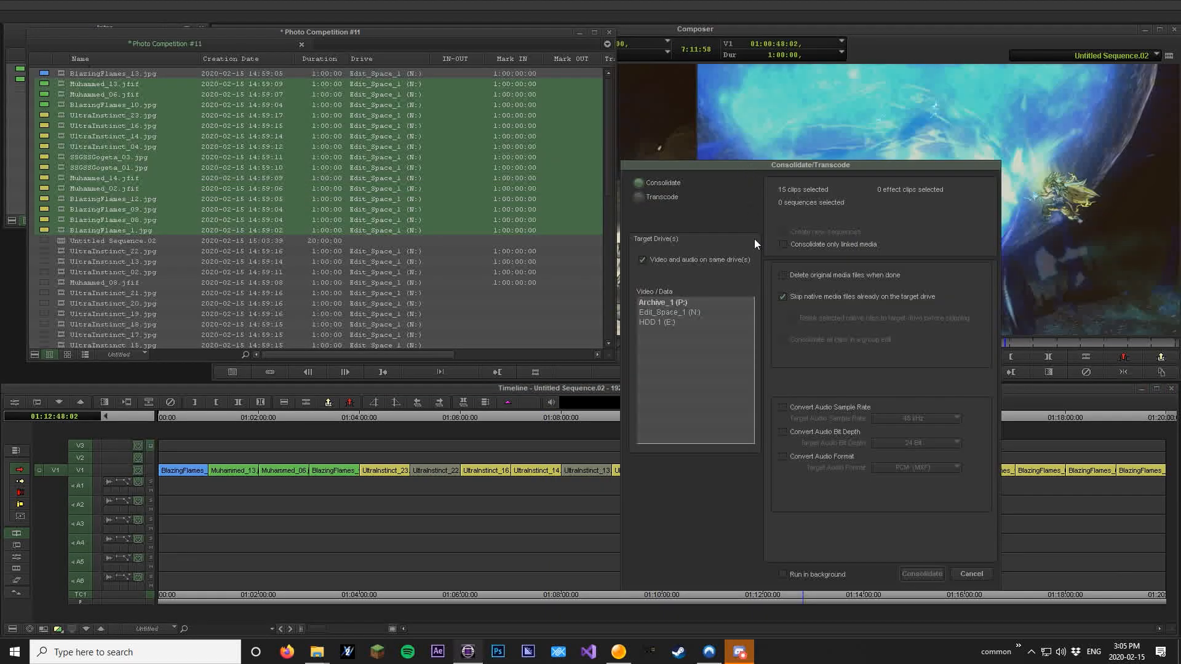
pyautogui.press('Escape')
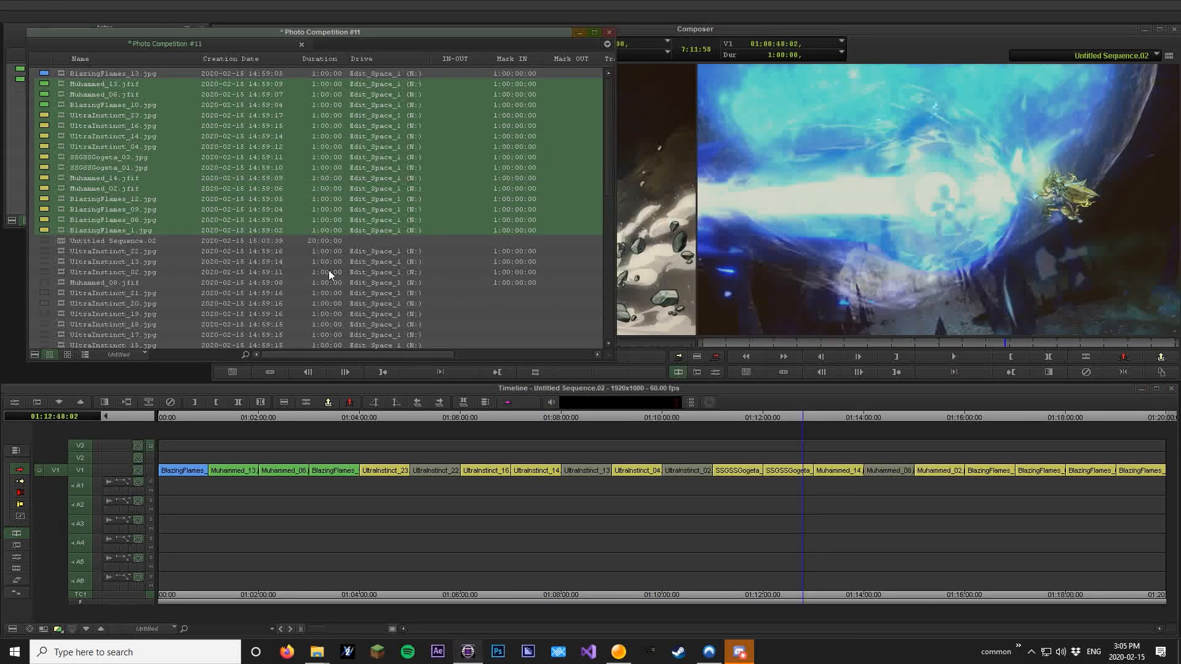
# - Move to SSGSSGogeta_03.jpg at 01:11:00:00, match it back to the bin and set its clip color to None
pyautogui.click(33, 243)
pyautogui.moveTo(571, 417); pyautogui.dragTo(718, 434)
pyautogui.press('n')
pyautogui.click(232, 372)
pyautogui.click(48, 158)
pyautogui.click(139, 160)
pyautogui.click(772, 201)
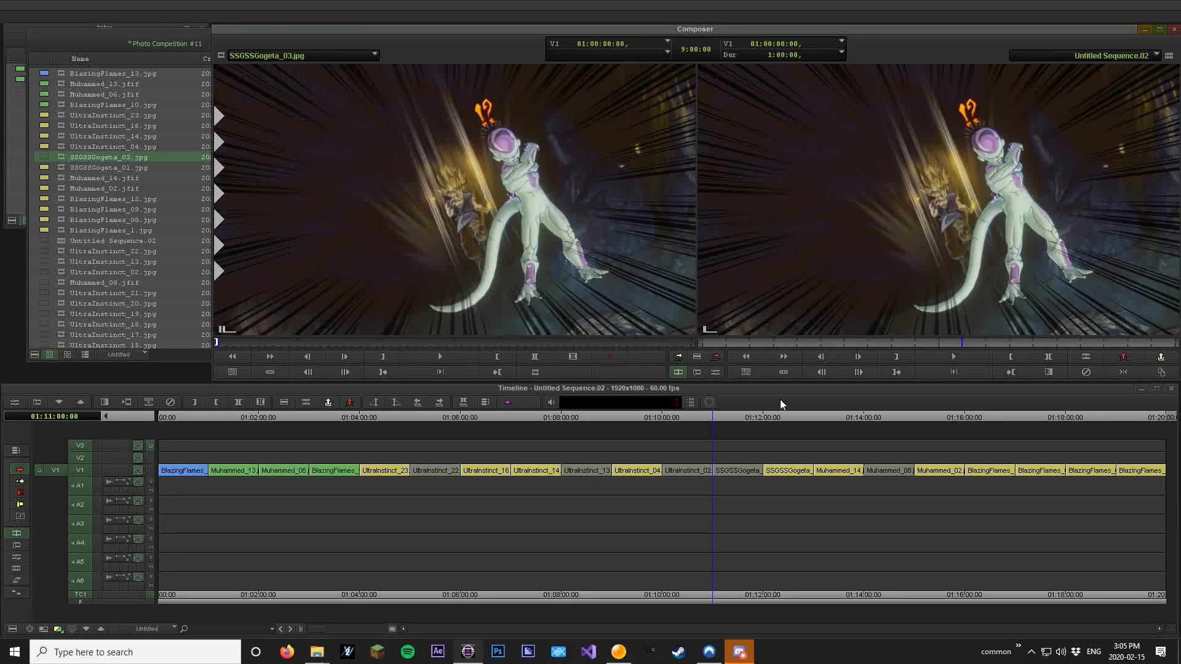
# - Scrub ahead to the photo at 01:15:00:00, match it back to the bin and set its clip color to None
pyautogui.moveTo(782, 414); pyautogui.dragTo(943, 413)
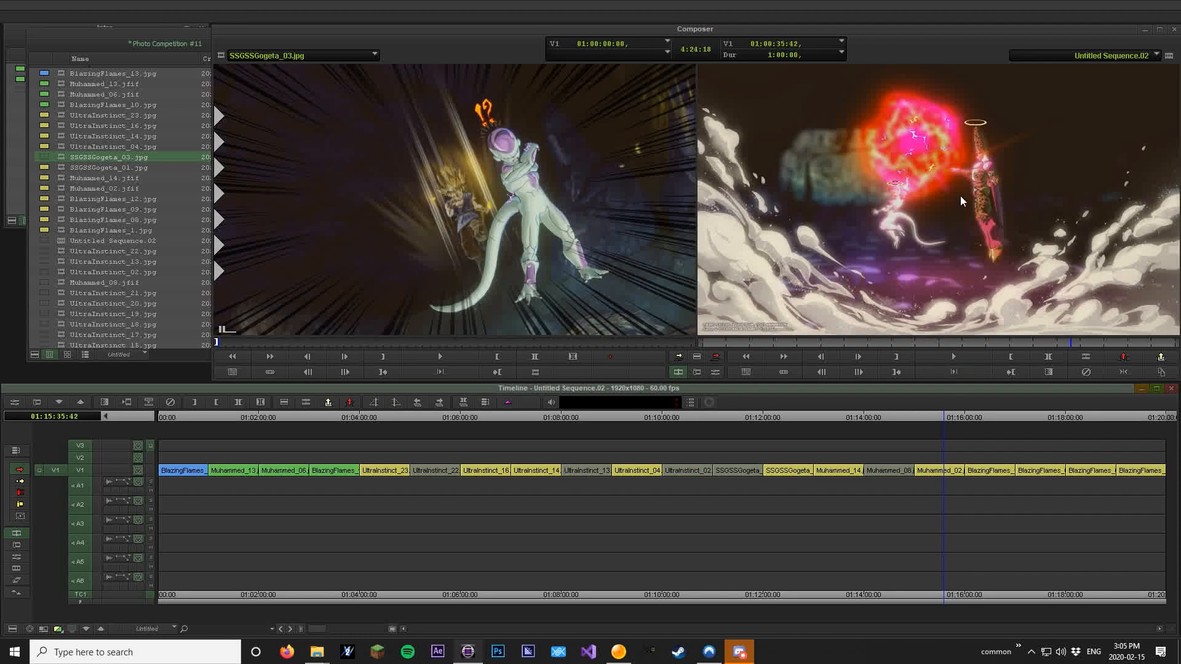
pyautogui.keyDown('ctrl'); pyautogui.click(920, 439); pyautogui.keyUp('ctrl')
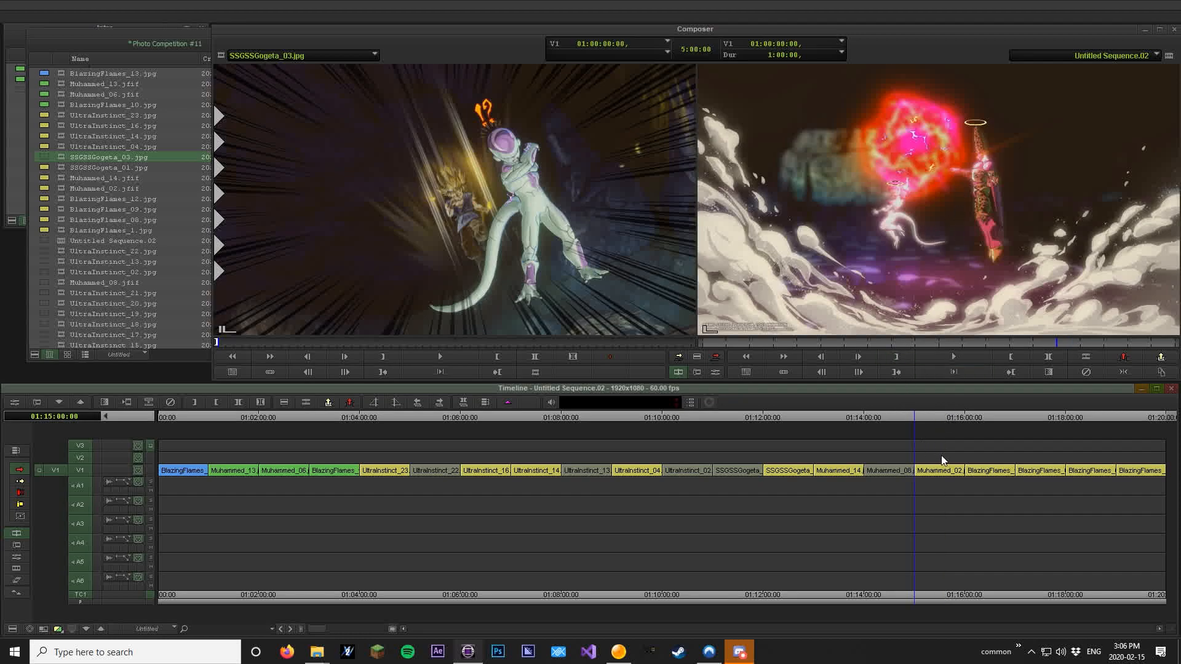
pyautogui.press('n')
pyautogui.click(43, 189)
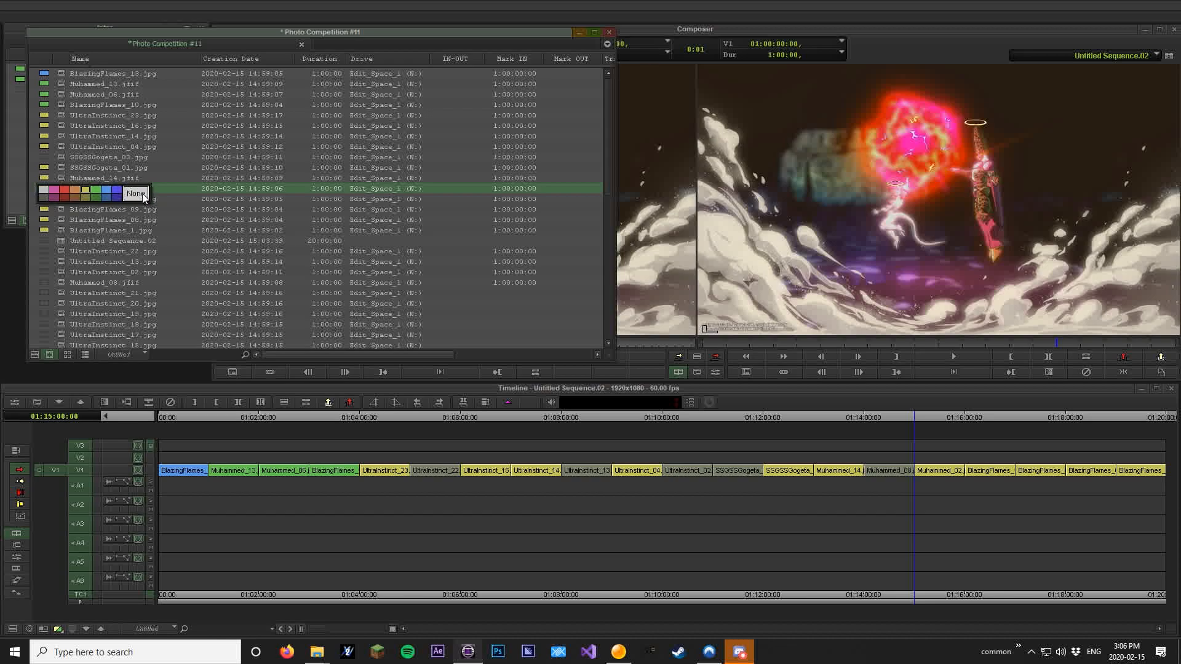
pyautogui.click(142, 193)
pyautogui.click(850, 197)
# - Go to BlazingFlames_1.jpg at 01:19:00:00, match it back to the bin and set its clip color to None
pyautogui.keyDown('ctrl'); pyautogui.click(1125, 417); pyautogui.keyUp('ctrl')
pyautogui.press('n')
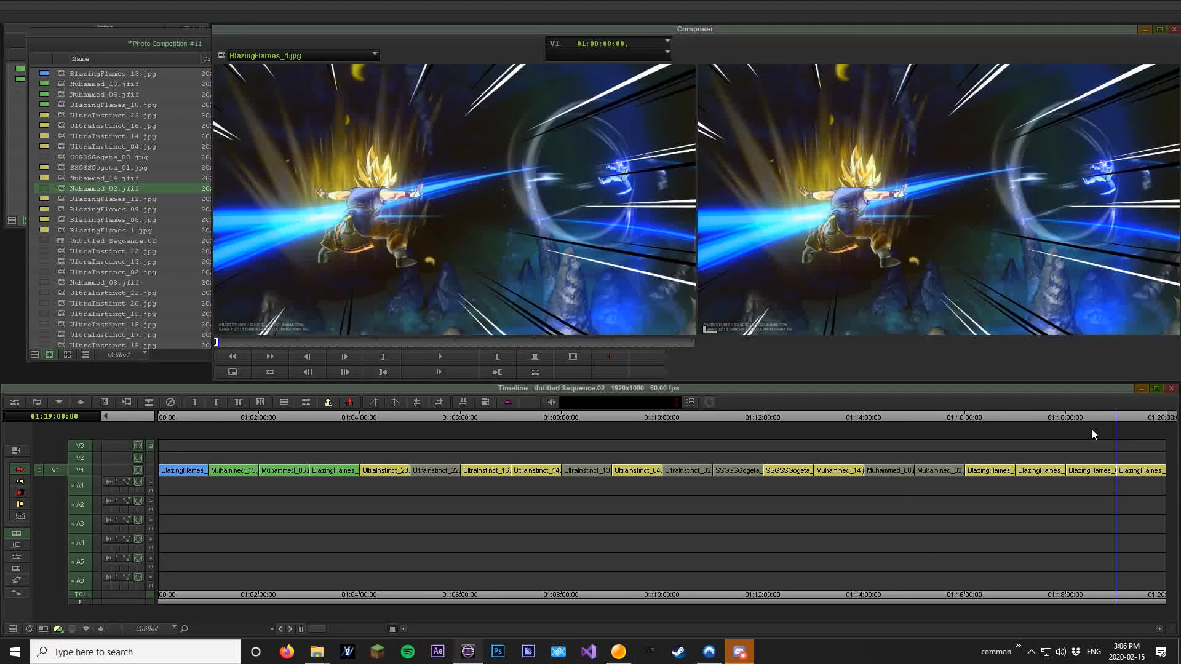
pyautogui.click(41, 230)
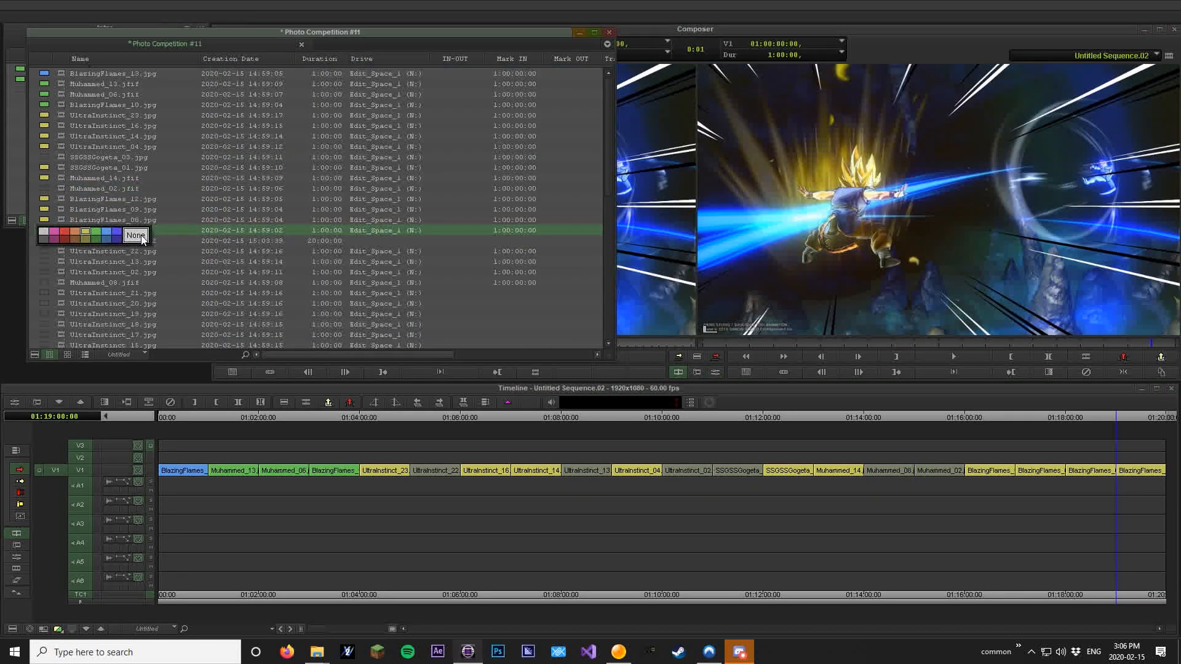
pyautogui.click(141, 235)
pyautogui.moveTo(1081, 418); pyautogui.dragTo(479, 430)
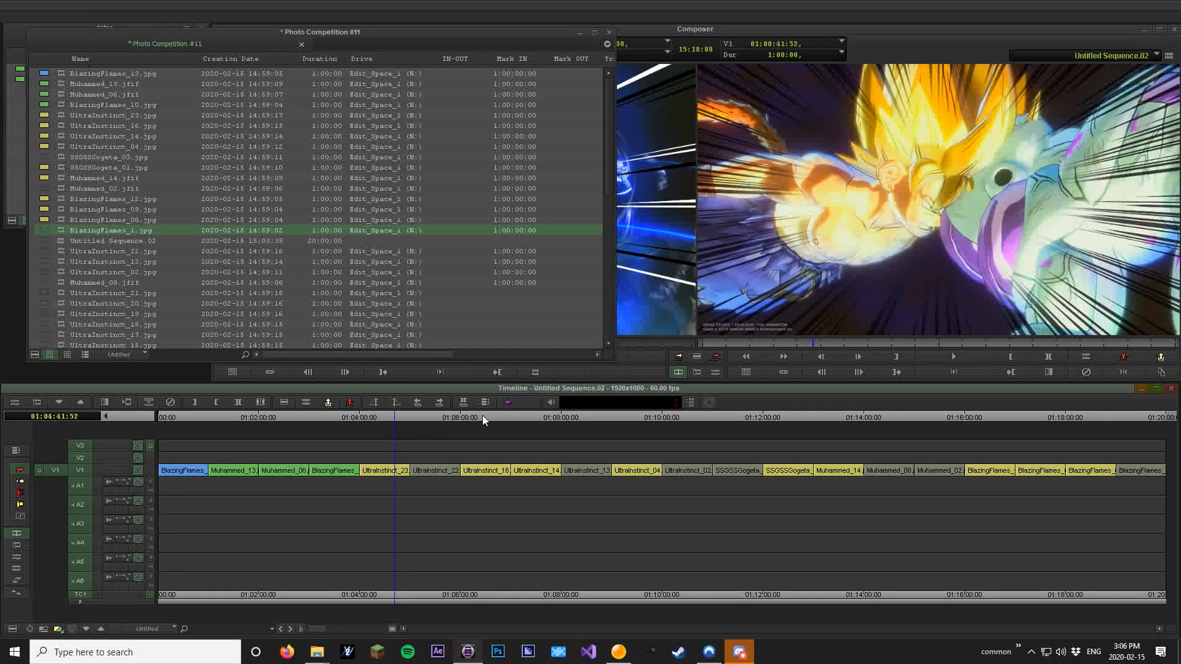
# - Go to UltraInstinct_23.jpg at 01:04:00:00, match it back to the bin and set its clip color to None
pyautogui.click(475, 418)
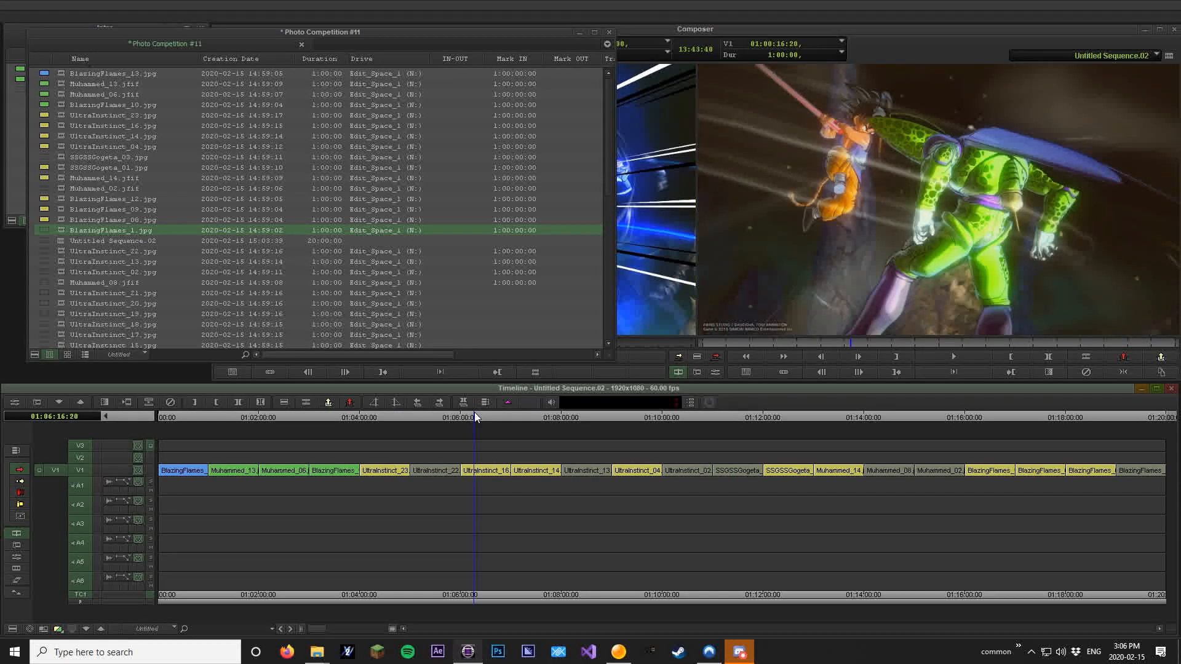
pyautogui.keyDown('ctrl'); pyautogui.click(393, 417); pyautogui.keyUp('ctrl')
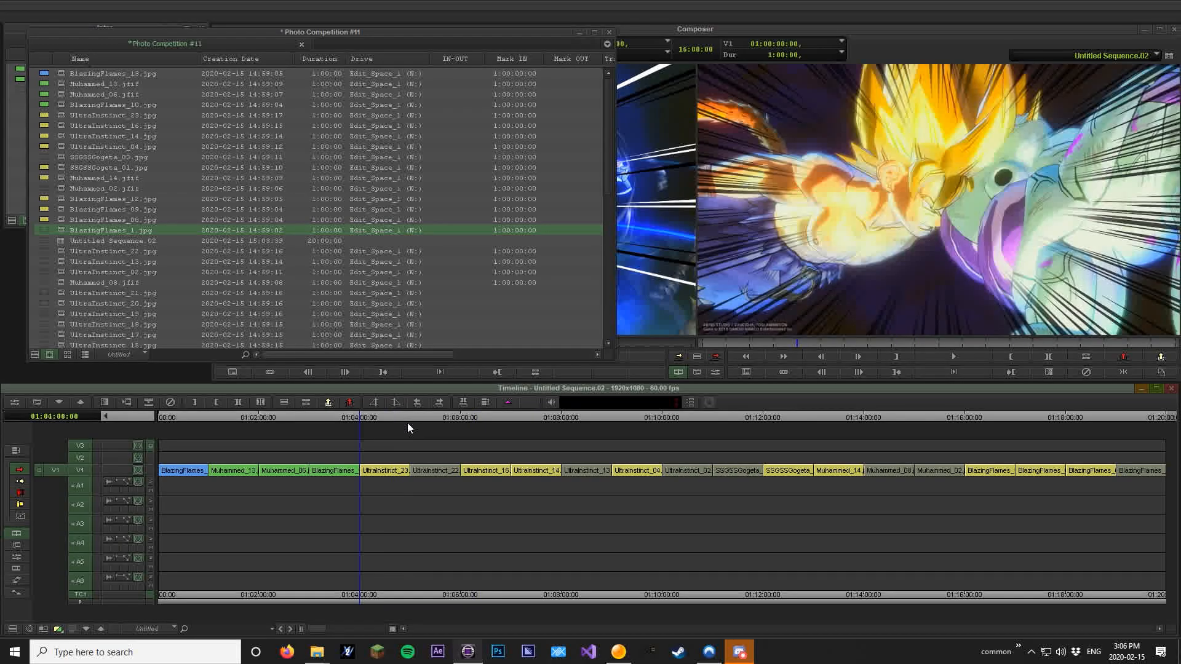
pyautogui.press('n')
pyautogui.hotkey('shift', 'n')
pyautogui.click(45, 115)
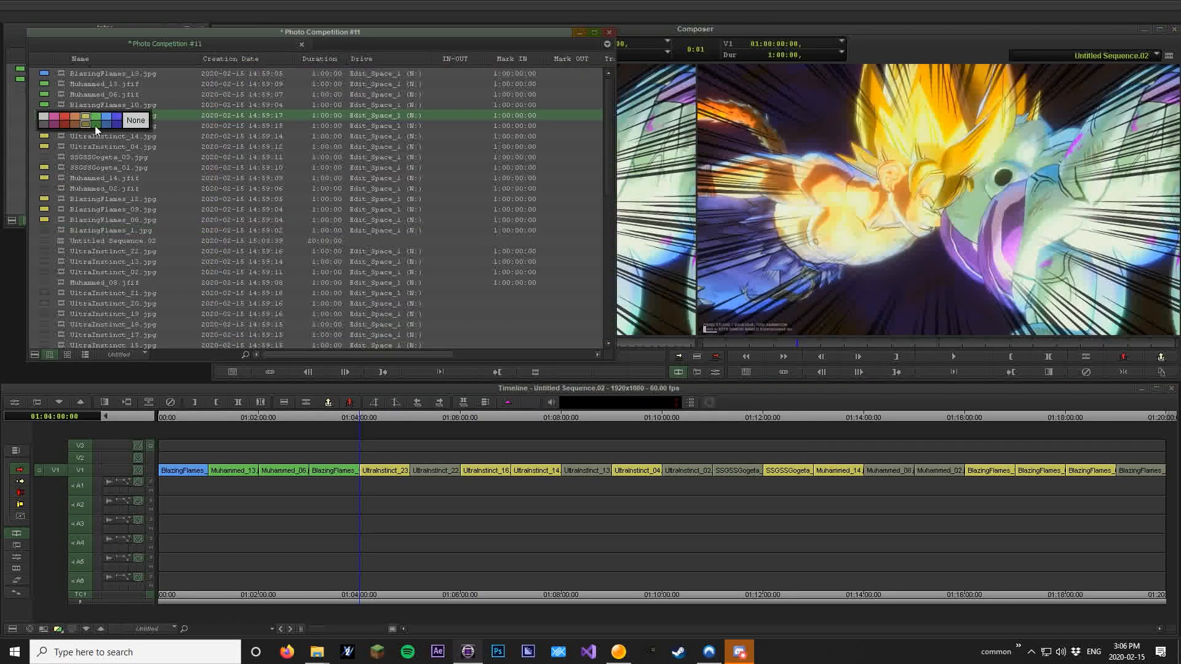
pyautogui.click(138, 124)
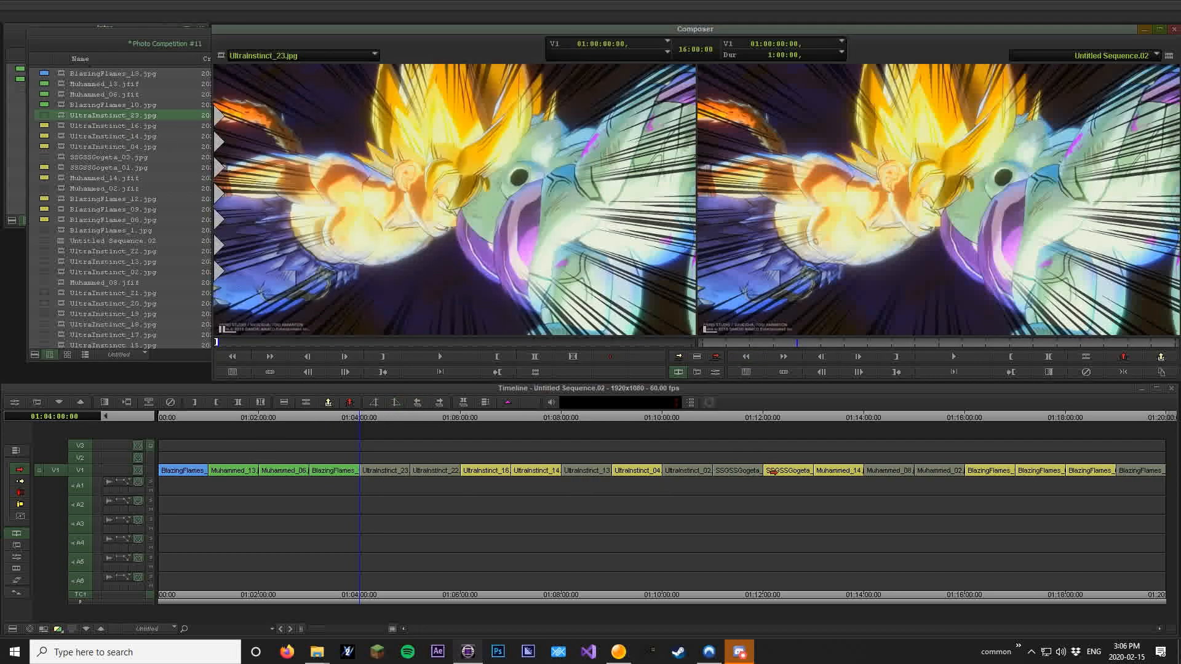
# - Go to BlazingFlames_12.jpg at 01:16:00:00, match it back to the bin and set its clip color to None
pyautogui.moveTo(1070, 417); pyautogui.dragTo(1007, 425)
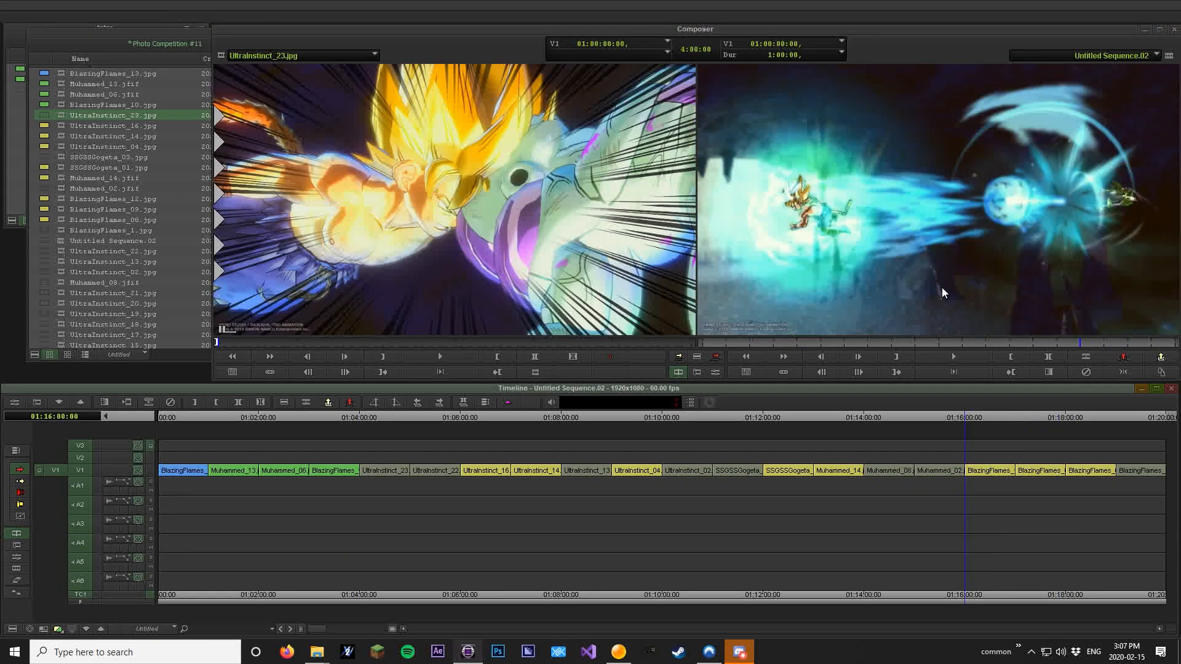
pyautogui.press('n')
pyautogui.click(45, 198)
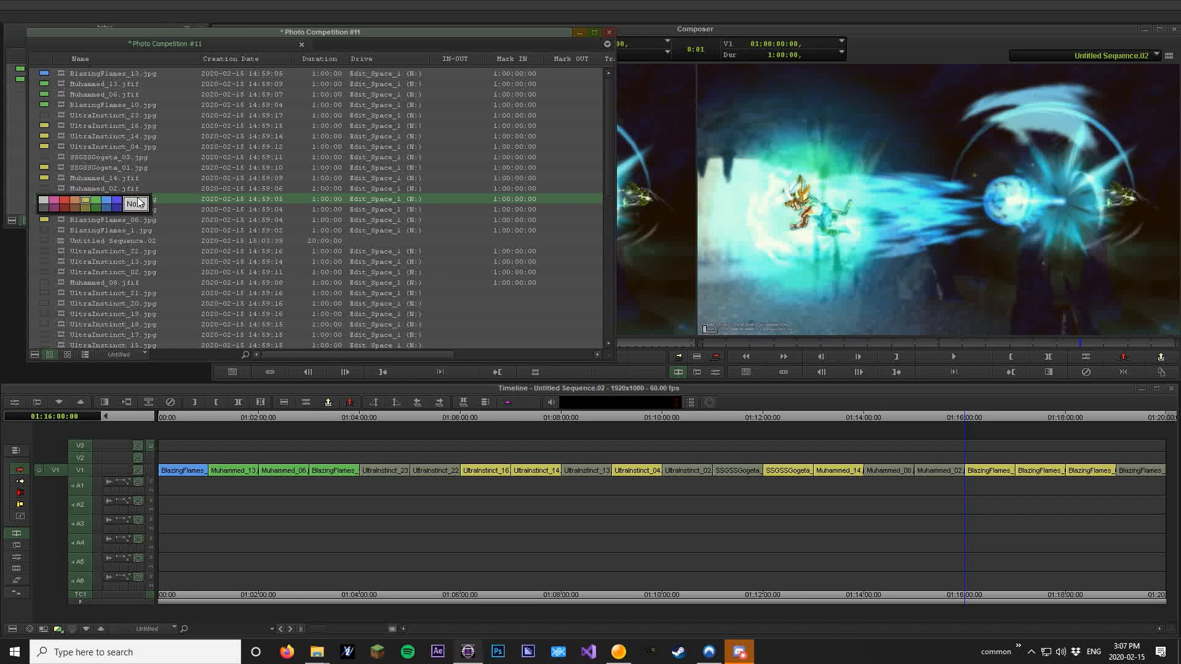
pyautogui.click(136, 204)
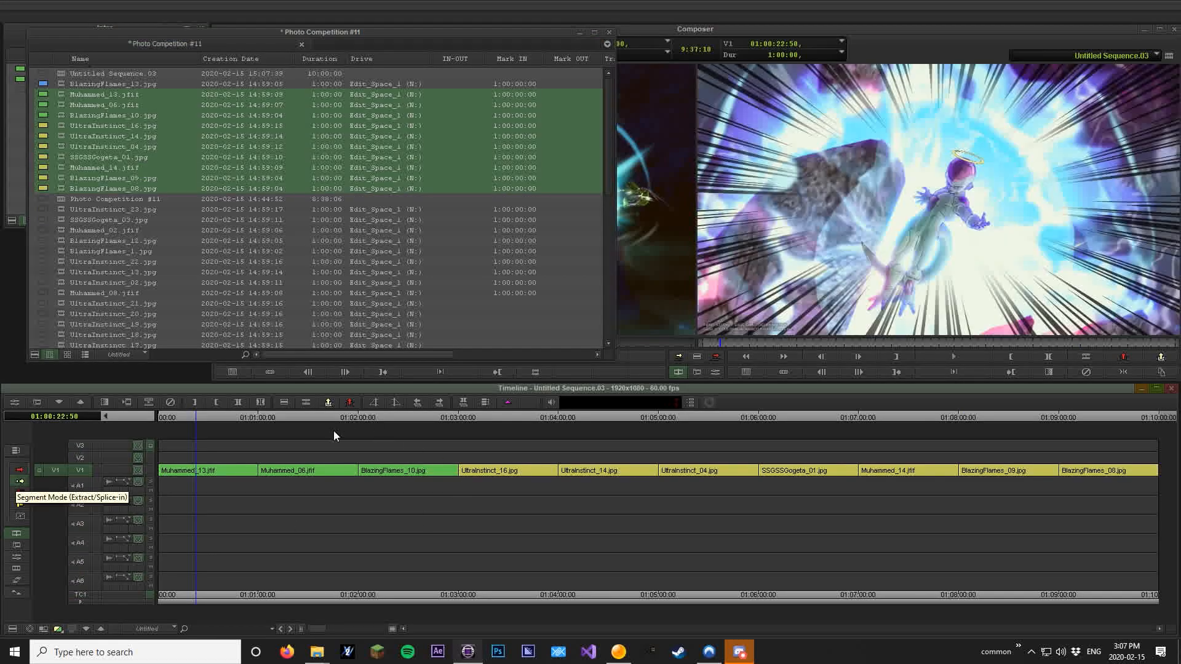
# - Compare the first two photos in Untitled Sequence.03 and move the second one ahead of the first
pyautogui.moveTo(431, 414); pyautogui.dragTo(324, 448)
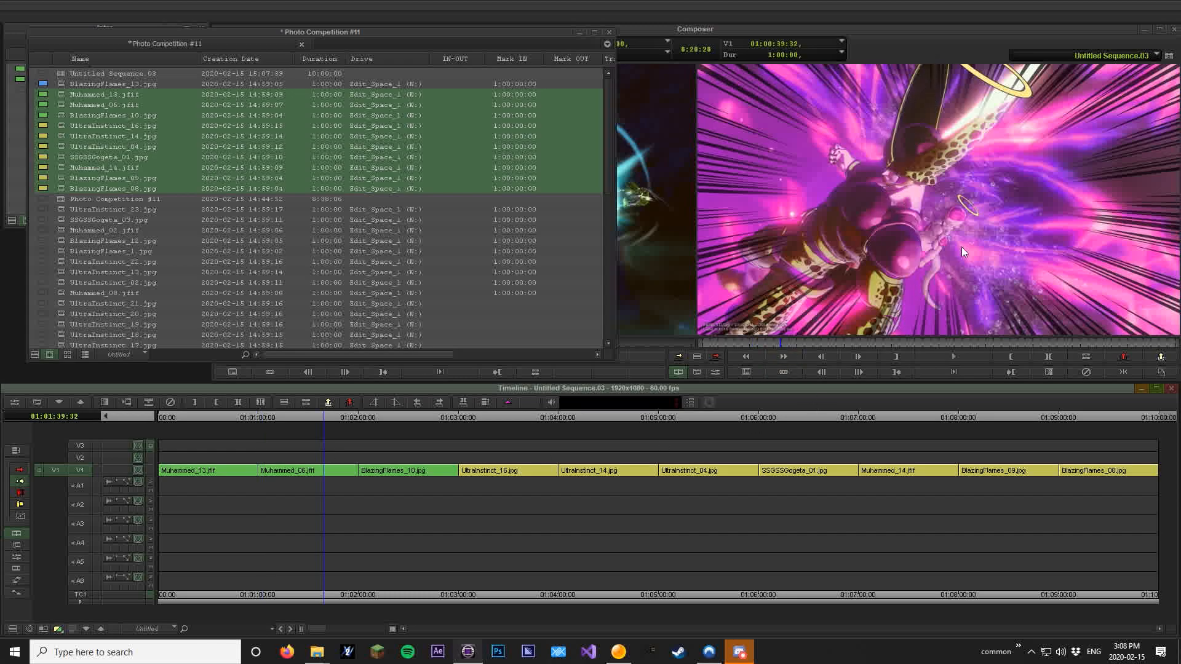
pyautogui.moveTo(337, 417); pyautogui.dragTo(235, 421)
pyautogui.moveTo(281, 464); pyautogui.dragTo(209, 470)
# - Review the rest of the sequence and move BlazingFlames_08.jpg from the end to directly after BlazingFlames_10.jpg
pyautogui.moveTo(245, 415); pyautogui.dragTo(892, 421)
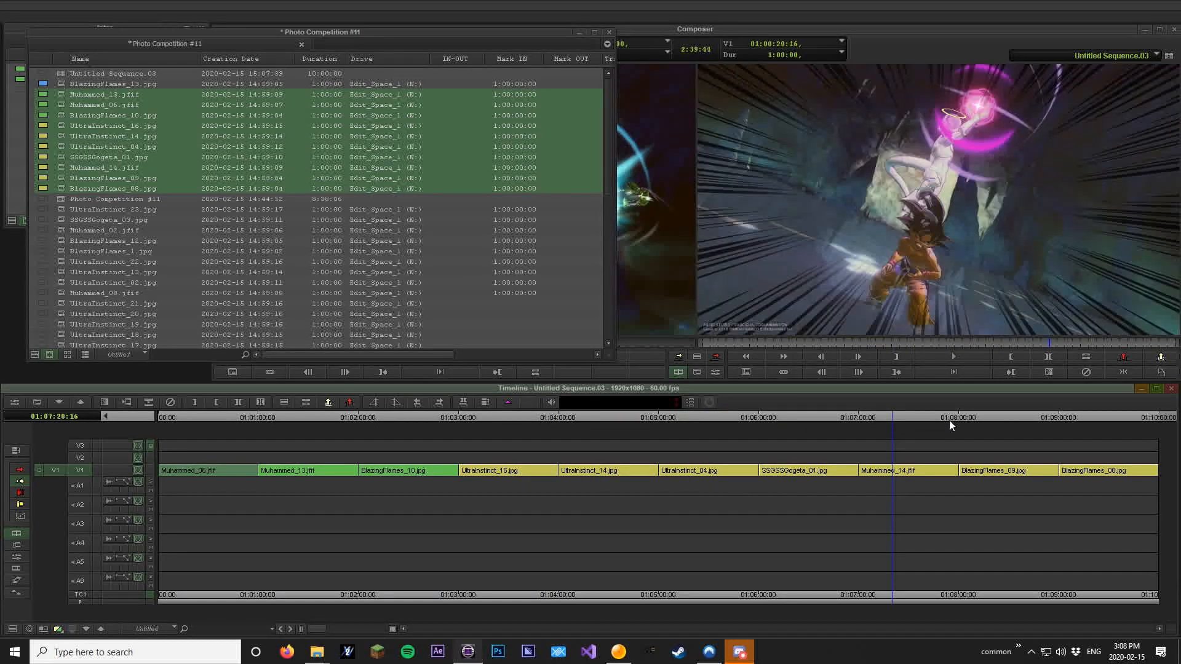
pyautogui.moveTo(1010, 414); pyautogui.dragTo(1119, 411)
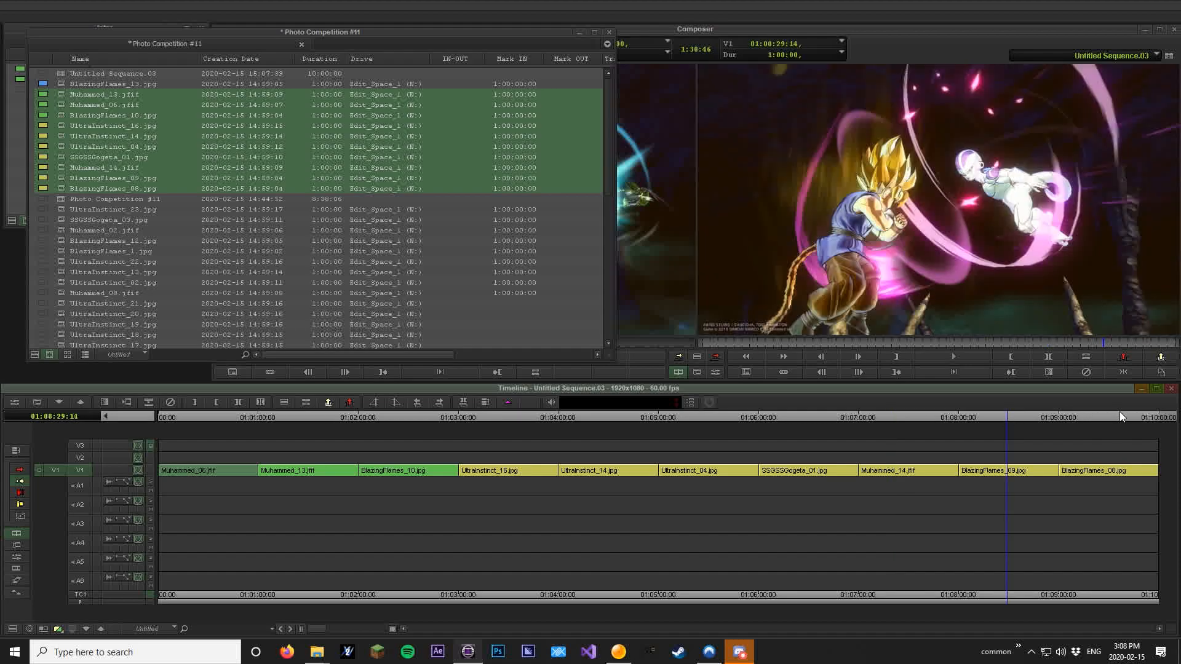
pyautogui.click(995, 417)
pyautogui.click(604, 416)
pyautogui.click(1088, 418)
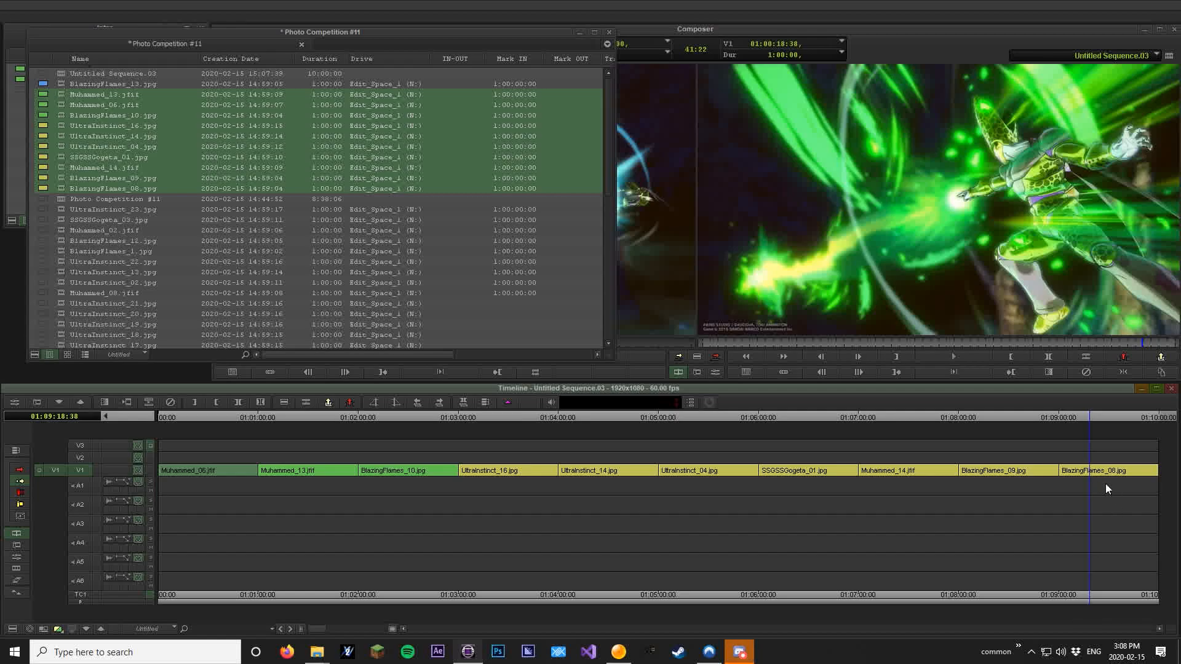
pyautogui.moveTo(1092, 474); pyautogui.dragTo(1011, 471)
pyautogui.moveTo(531, 478); pyautogui.dragTo(532, 479)
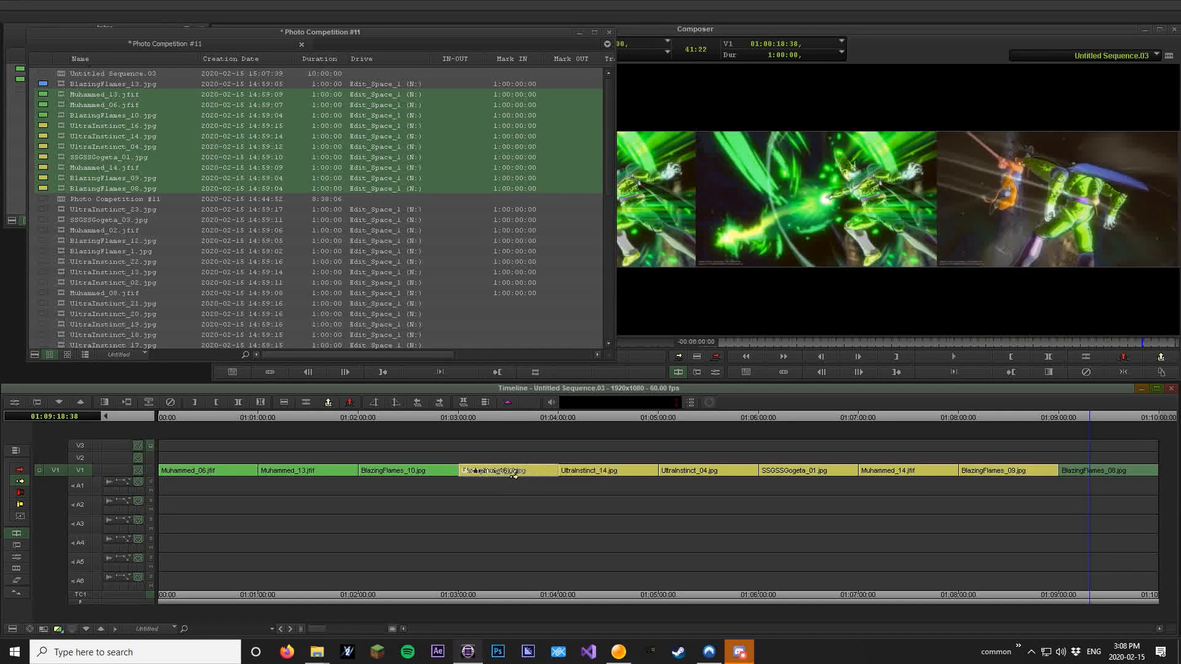
# - Compare the middle photos and move UltraInstinct_04.jpg ahead of UltraInstinct_14.jpg
pyautogui.moveTo(557, 418); pyautogui.dragTo(704, 430)
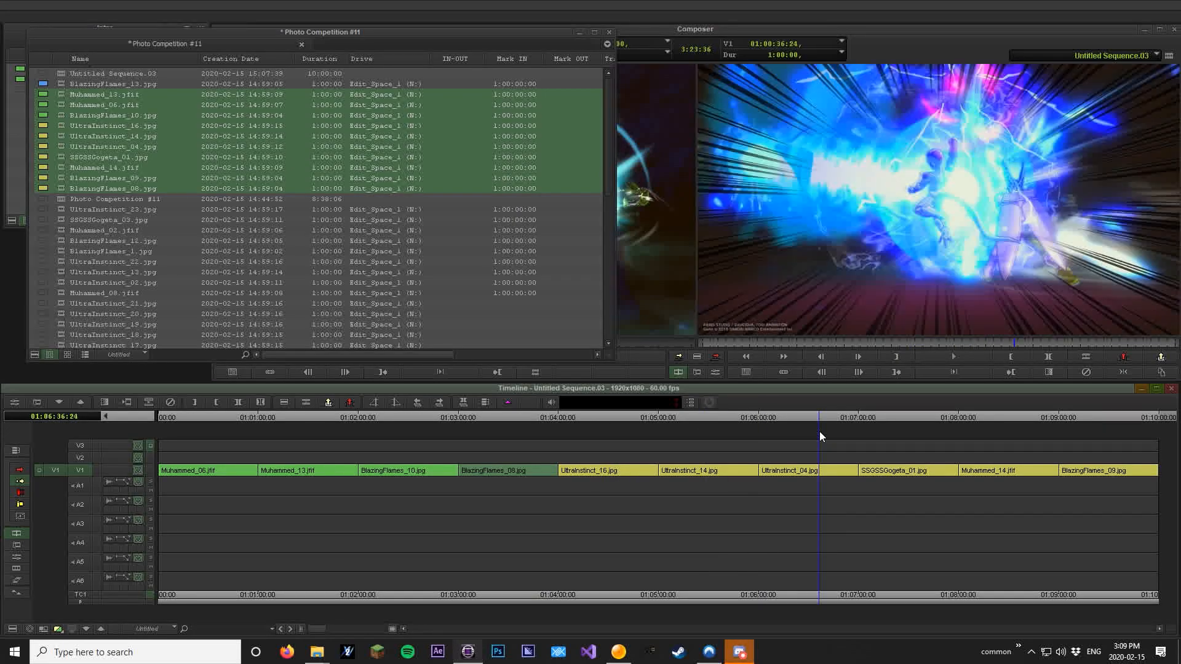
pyautogui.click(928, 416)
pyautogui.click(811, 414)
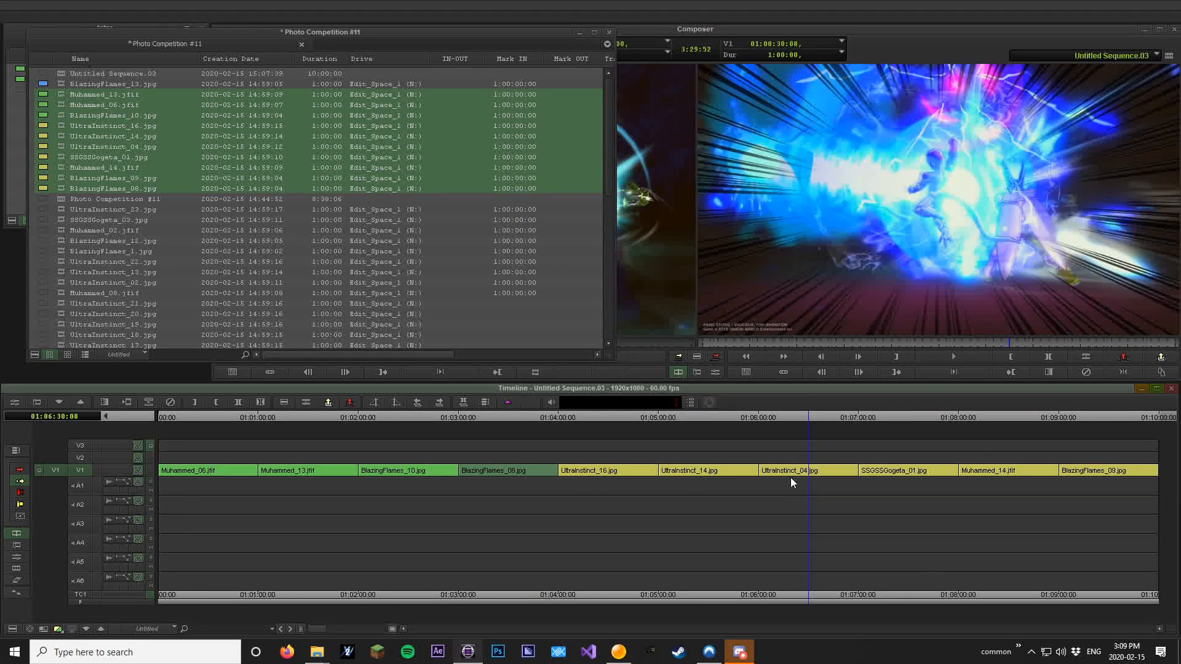
pyautogui.moveTo(789, 478); pyautogui.dragTo(675, 477)
# - Compare the last four photos and move BlazingFlames_09.jpg from the end to directly after UltraInstinct_14.jpg
pyautogui.click(803, 426)
pyautogui.moveTo(944, 418); pyautogui.dragTo(934, 424)
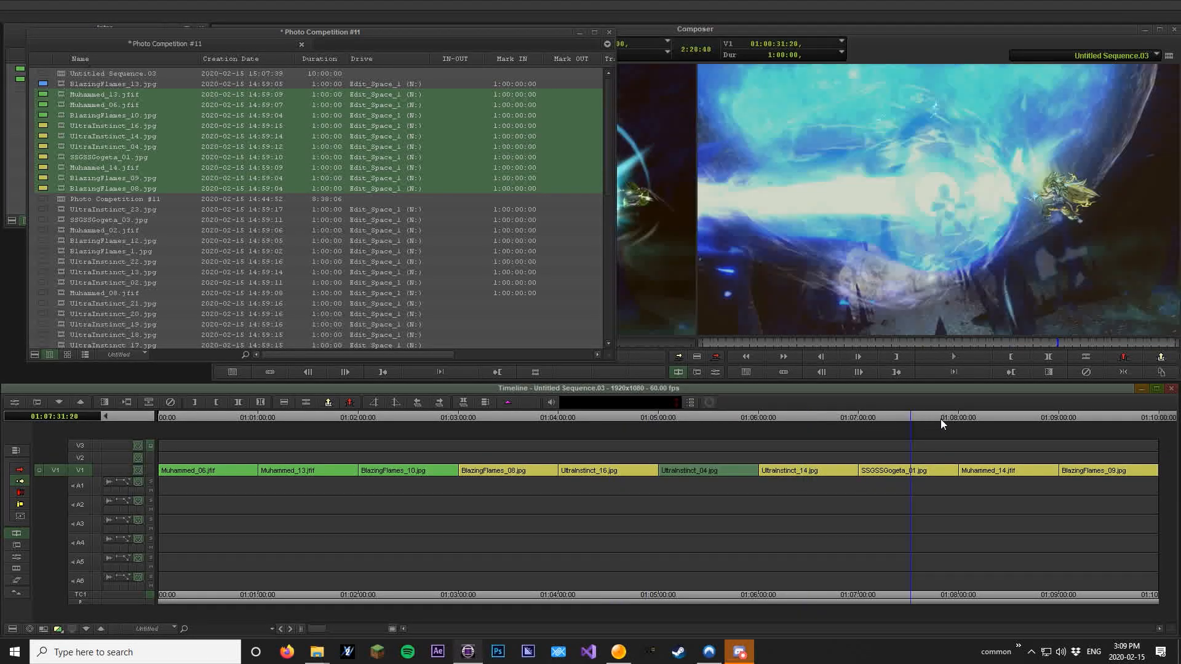
pyautogui.click(814, 415)
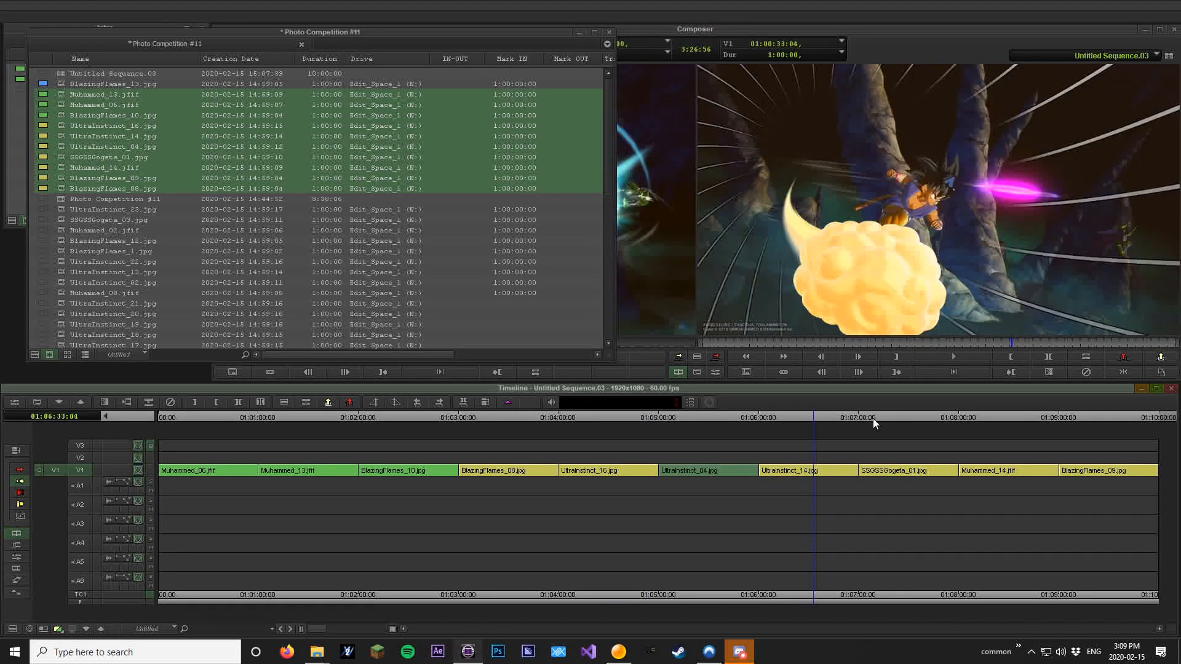
pyautogui.click(909, 419)
pyautogui.moveTo(909, 419); pyautogui.dragTo(907, 421)
pyautogui.click(1002, 416)
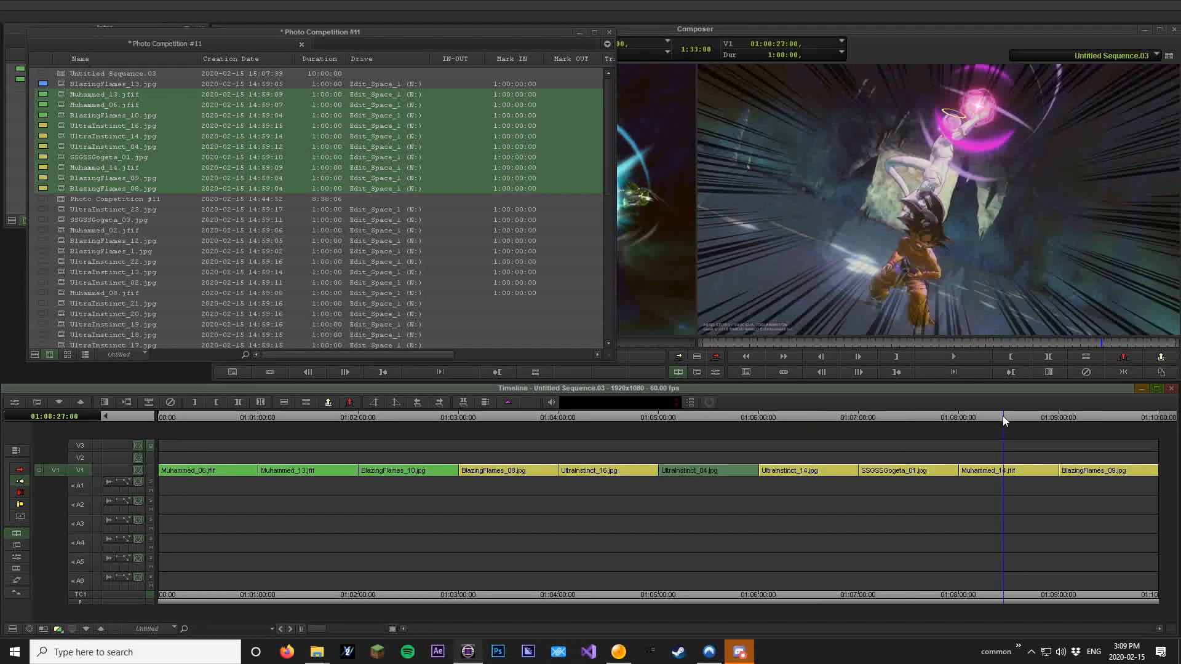
pyautogui.click(1100, 423)
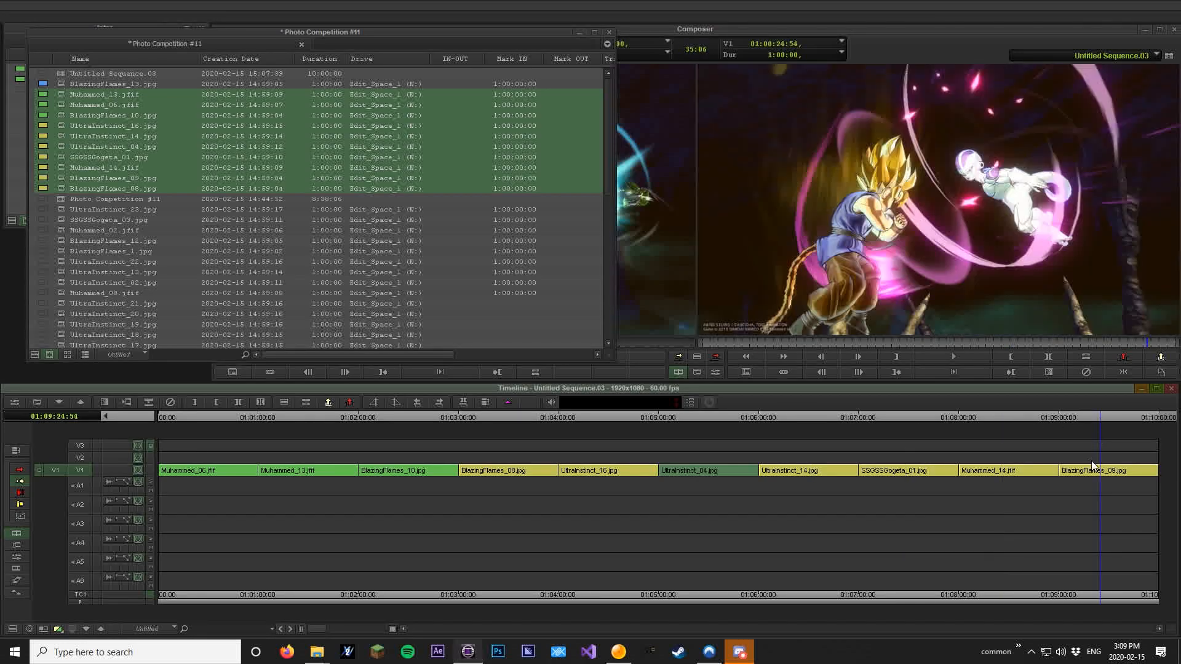
pyautogui.click(827, 423)
pyautogui.moveTo(1110, 471); pyautogui.dragTo(910, 479)
# - Recheck the order of the last four photos and move the final photo ahead of SSGSSGogeta_01.jpg
pyautogui.click(913, 417)
pyautogui.click(803, 417)
pyautogui.click(899, 417)
pyautogui.click(833, 418)
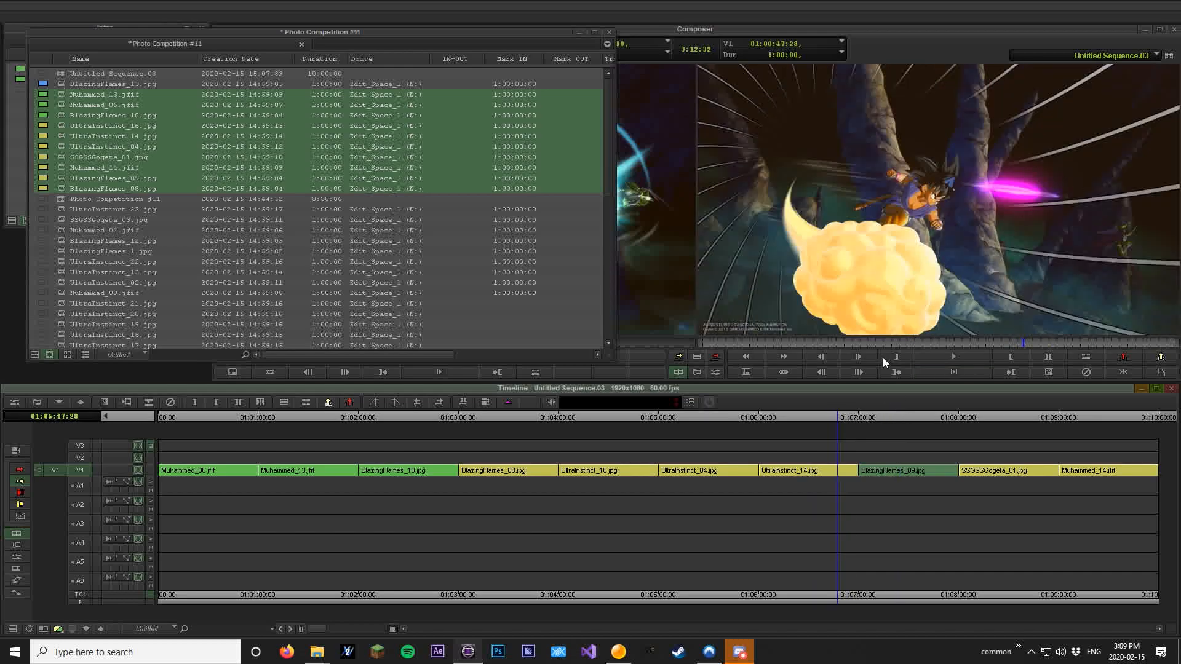
pyautogui.click(882, 417)
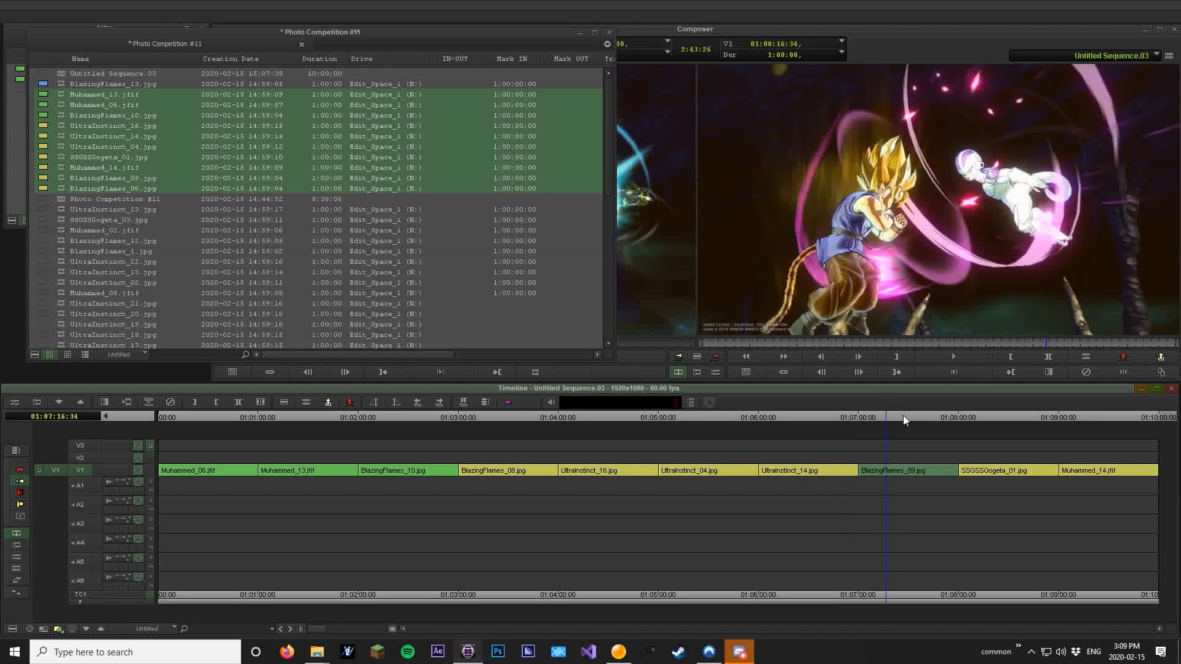
pyautogui.click(1054, 418)
pyautogui.click(1113, 407)
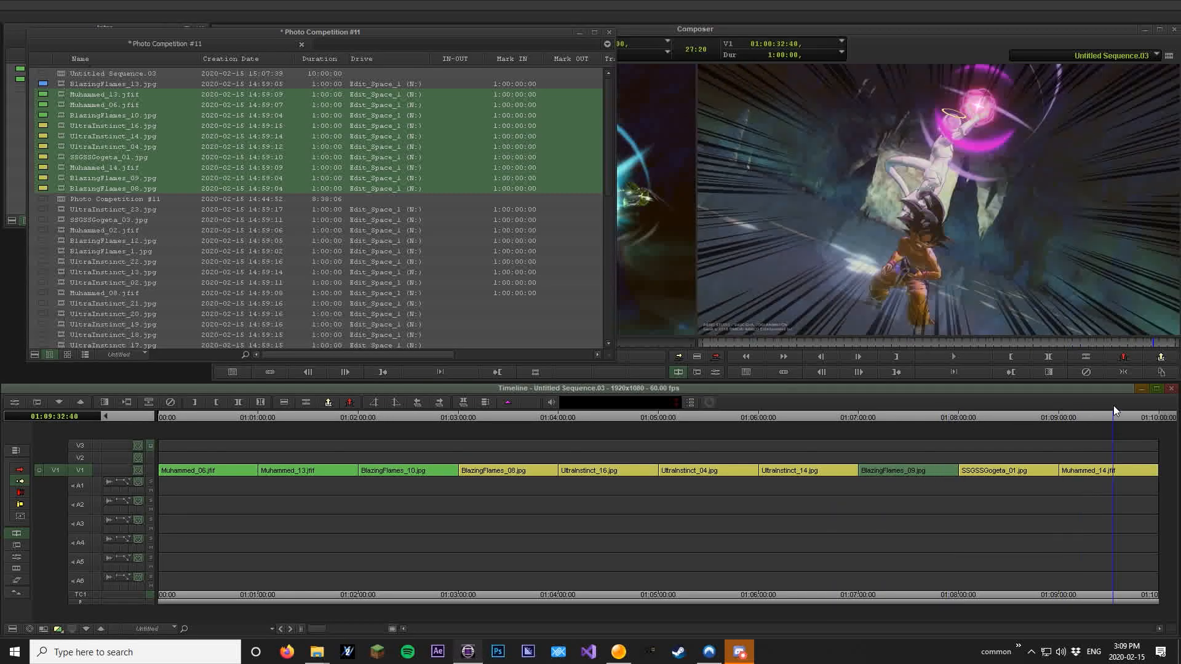
pyautogui.moveTo(1095, 470); pyautogui.dragTo(995, 470)
# - Rename the ranked sequence as TOP 10 and load it as the source for the Photo Competition #11 sequence
pyautogui.moveTo(1112, 411); pyautogui.dragTo(131, 411)
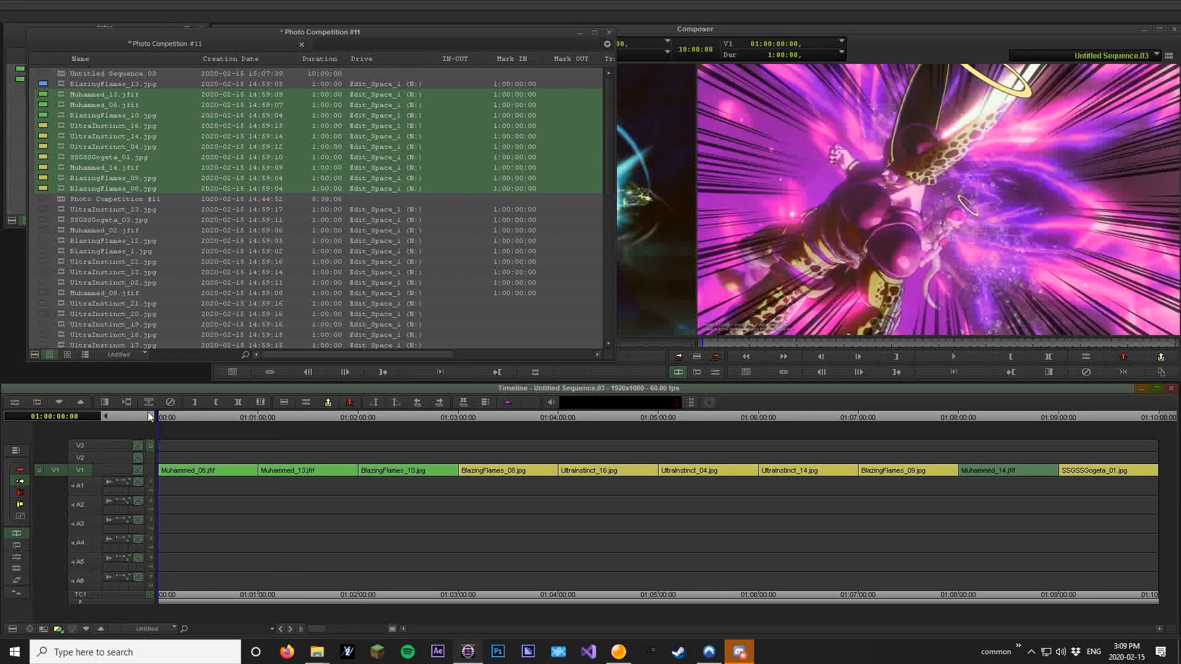
pyautogui.click(62, 74)
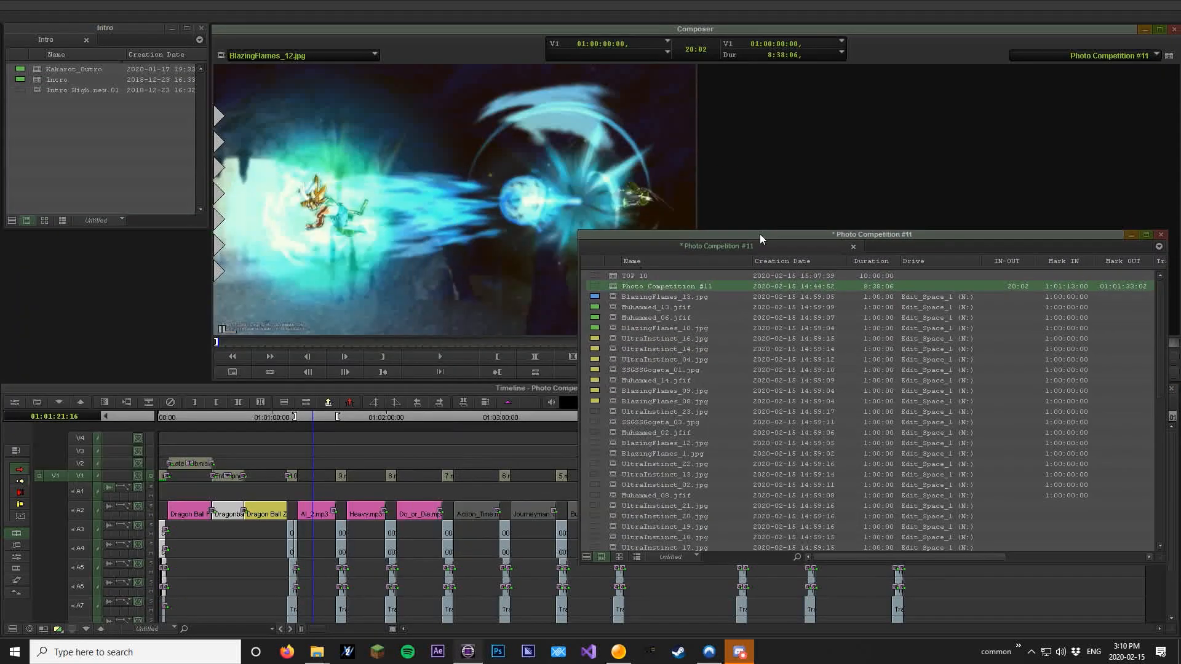
pyautogui.moveTo(616, 280); pyautogui.dragTo(335, 264)
pyautogui.click(615, 425)
pyautogui.moveTo(710, 233); pyautogui.dragTo(0, 123)
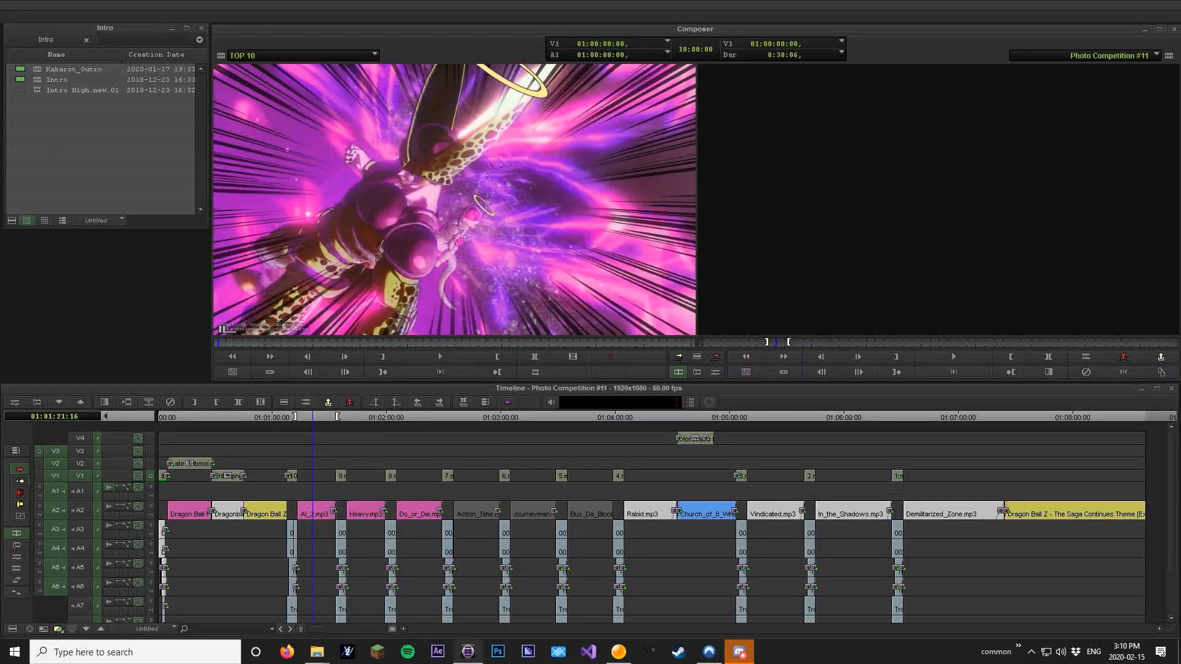
# - Match SSGSSGogeta_01.jpg from TOP 10, overwrite it into the V1 gap above AI_2.mp3 and play the result
pyautogui.click(396, 305)
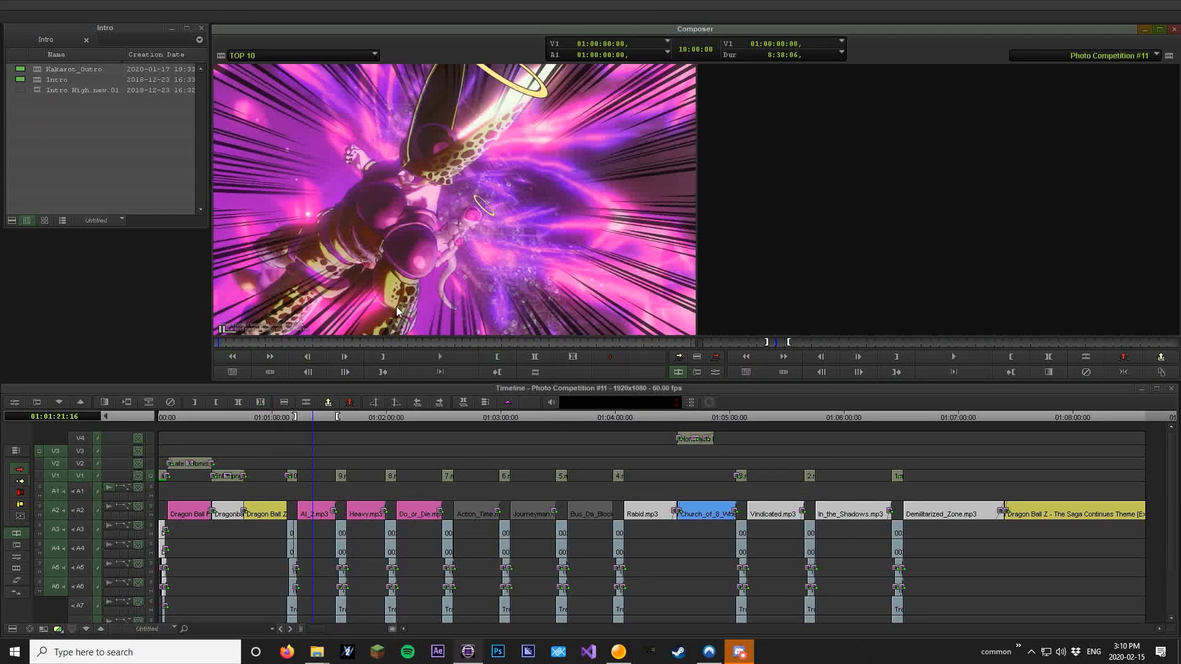
pyautogui.moveTo(183, 415); pyautogui.dragTo(1070, 434)
pyautogui.click(518, 303)
pyautogui.click(309, 421)
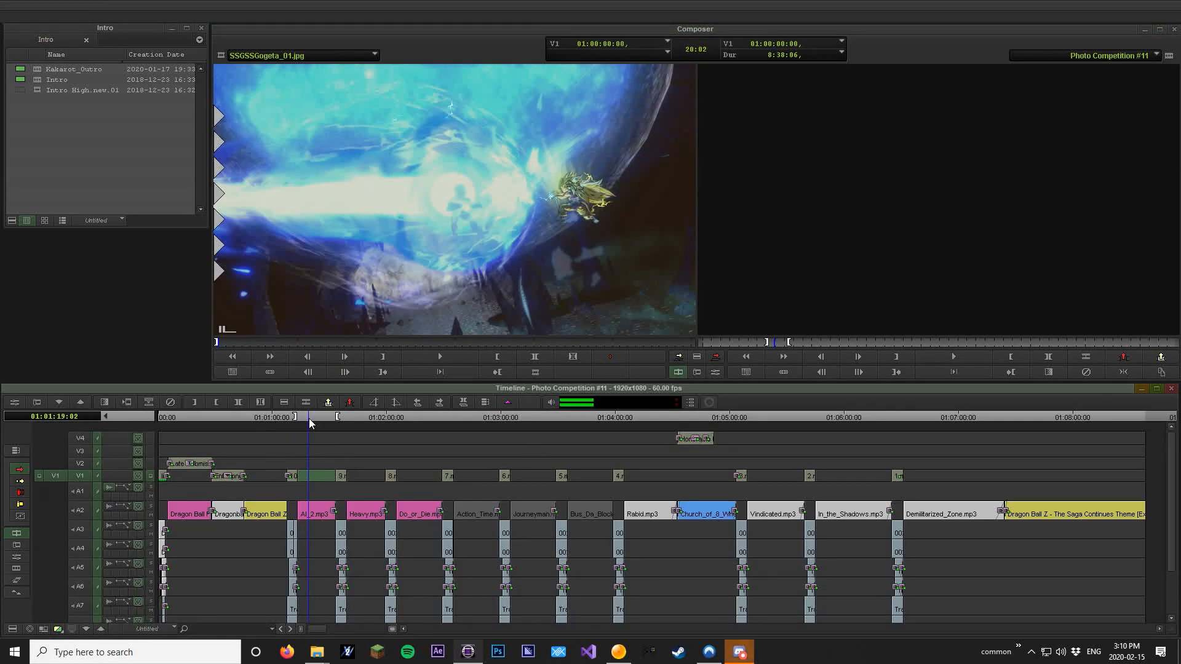
pyautogui.press('b')
pyautogui.moveTo(300, 417)
pyautogui.mouseDown()
pyautogui.moveTo(329, 423)
pyautogui.moveTo(293, 425)
pyautogui.mouseUp()
pyautogui.press('space')
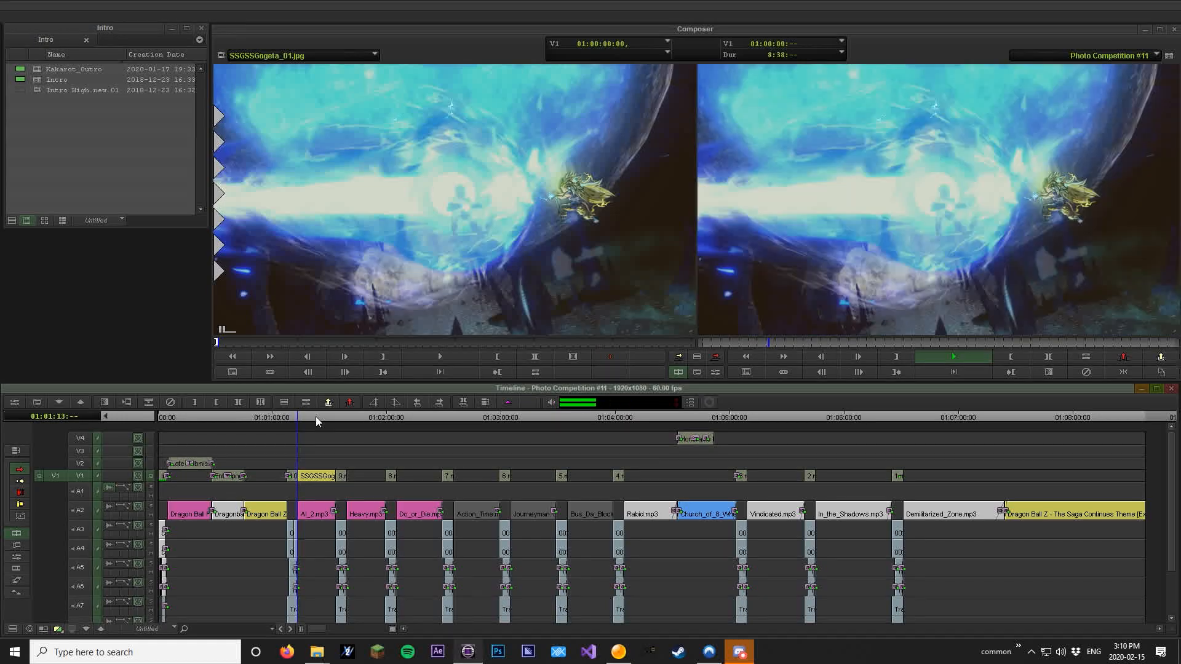
# - Fill the V1 gaps above Heavy.mp3 and Do_or_Die.mp3 with the ninth photo of TOP 10 and BlazingFlames_09.jpg
pyautogui.moveTo(315, 416); pyautogui.dragTo(364, 420)
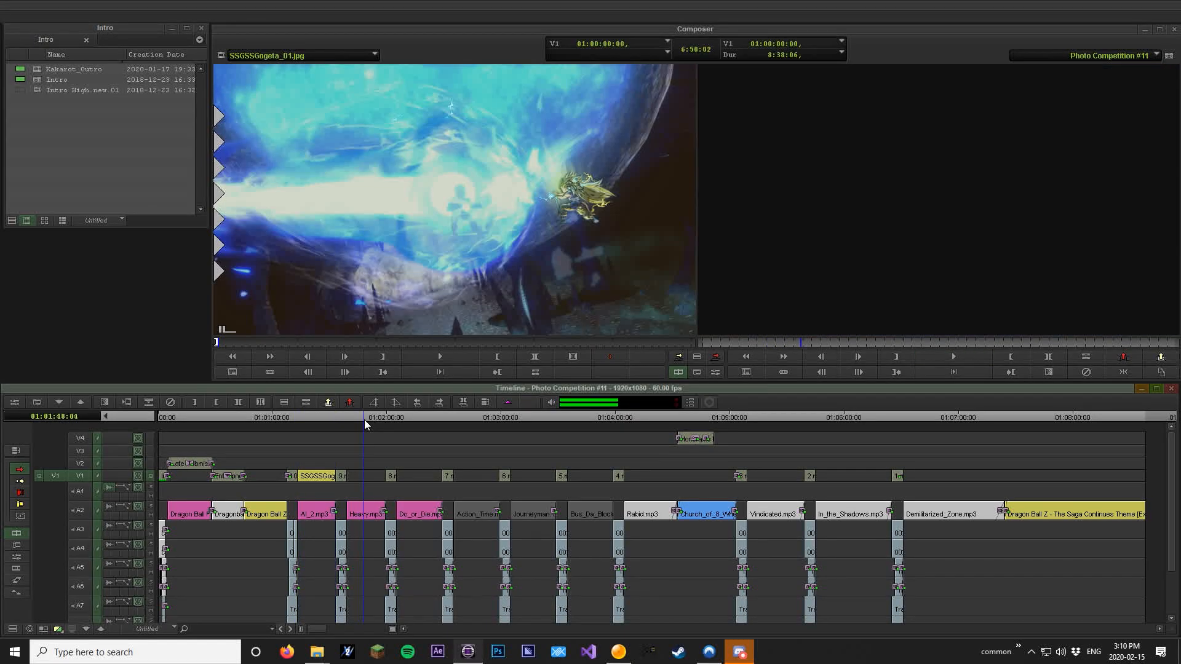
pyautogui.press('t')
pyautogui.moveTo(444, 286); pyautogui.dragTo(366, 476)
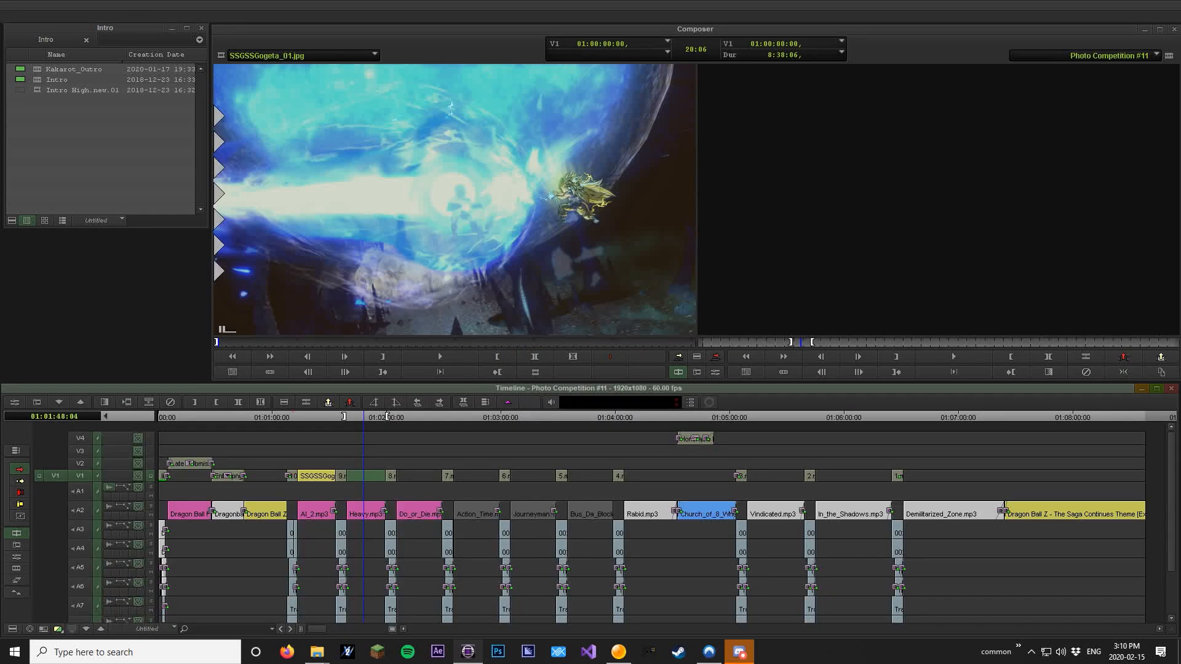
pyautogui.moveTo(1, 190); pyautogui.dragTo(467, 265)
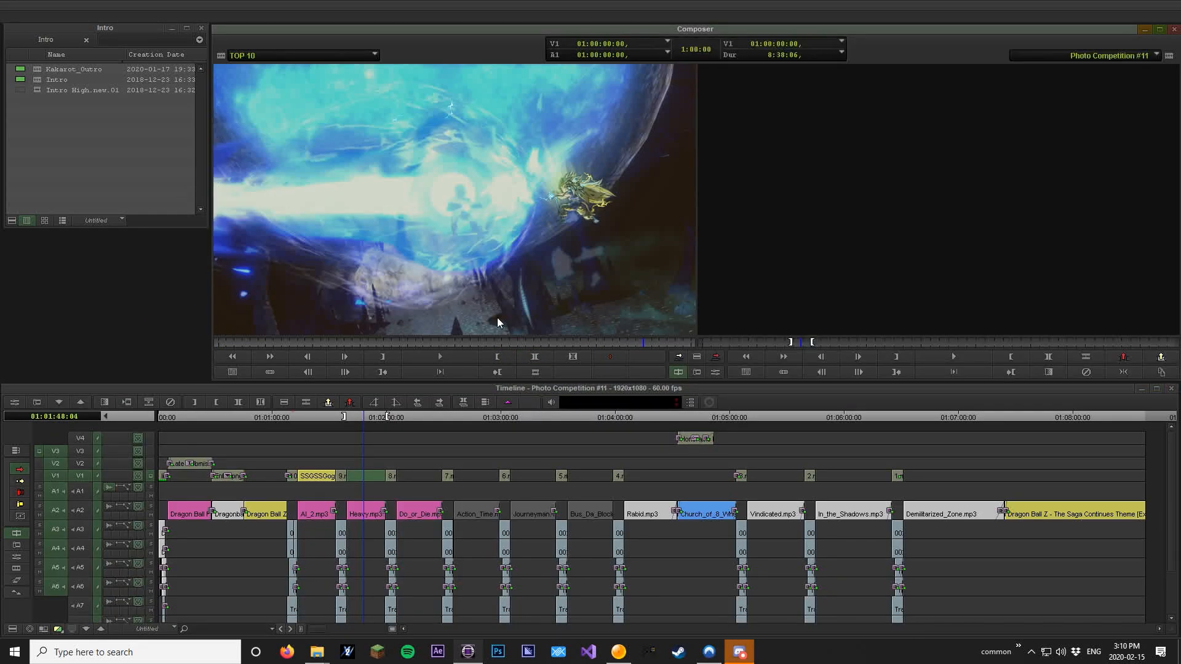
pyautogui.click(491, 314)
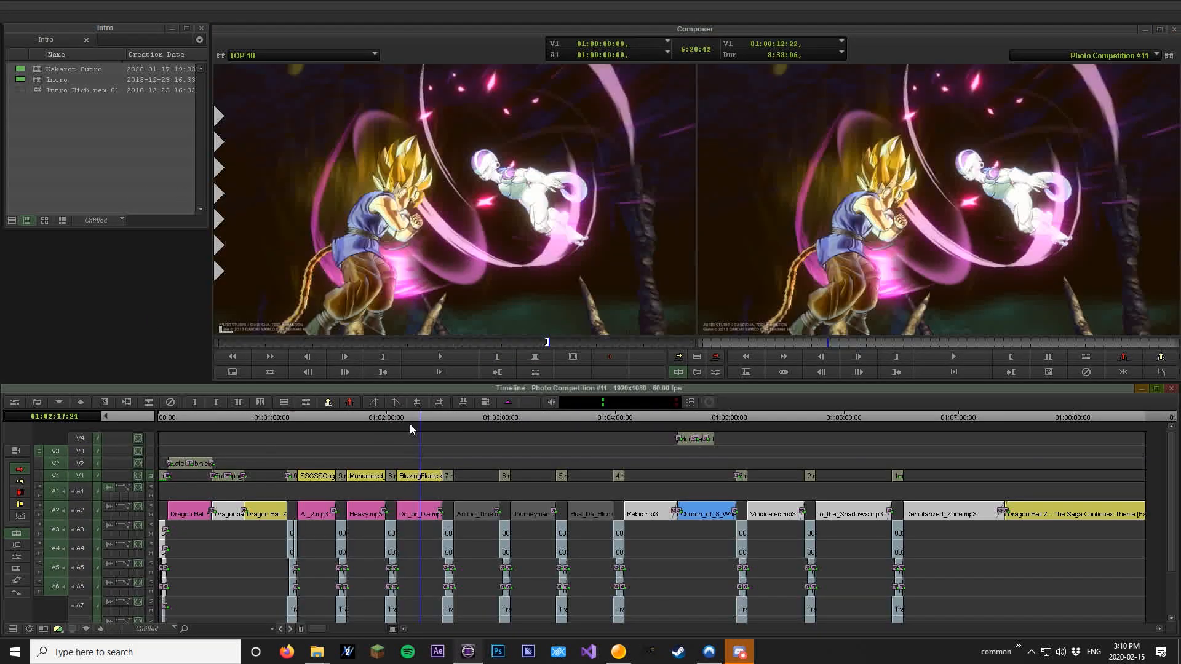
# - Scrub through the remaining part of Photo Competition #11 to check the unfilled photo gaps on V1
pyautogui.click(494, 418)
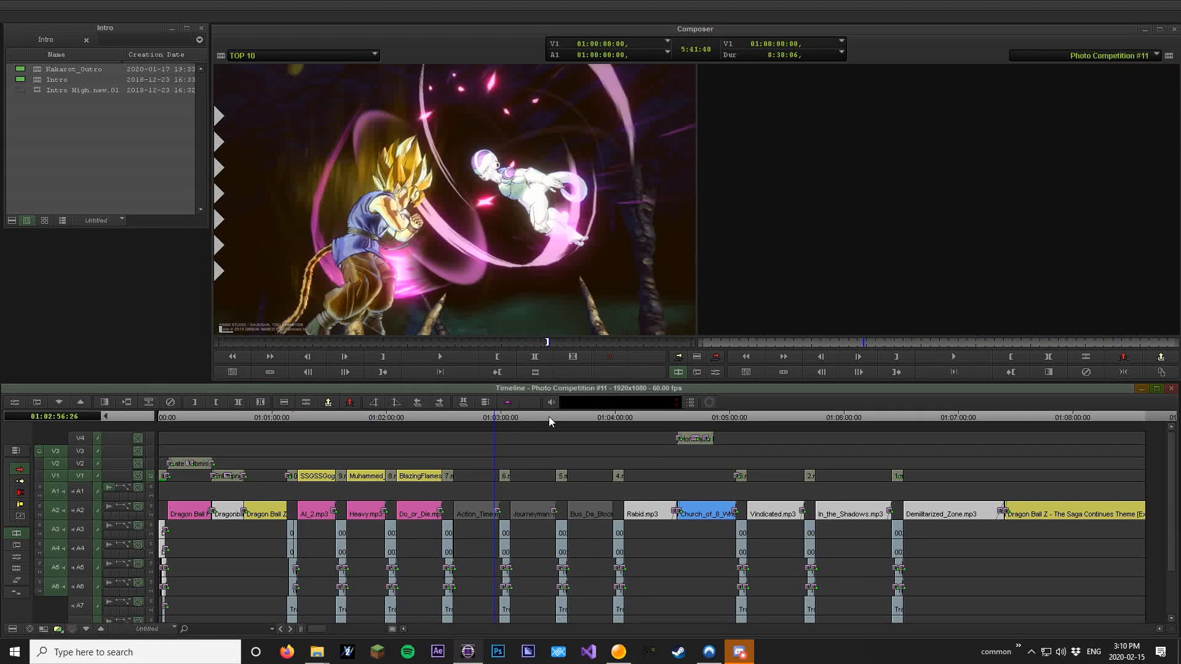
pyautogui.click(665, 418)
pyautogui.moveTo(689, 417); pyautogui.dragTo(938, 419)
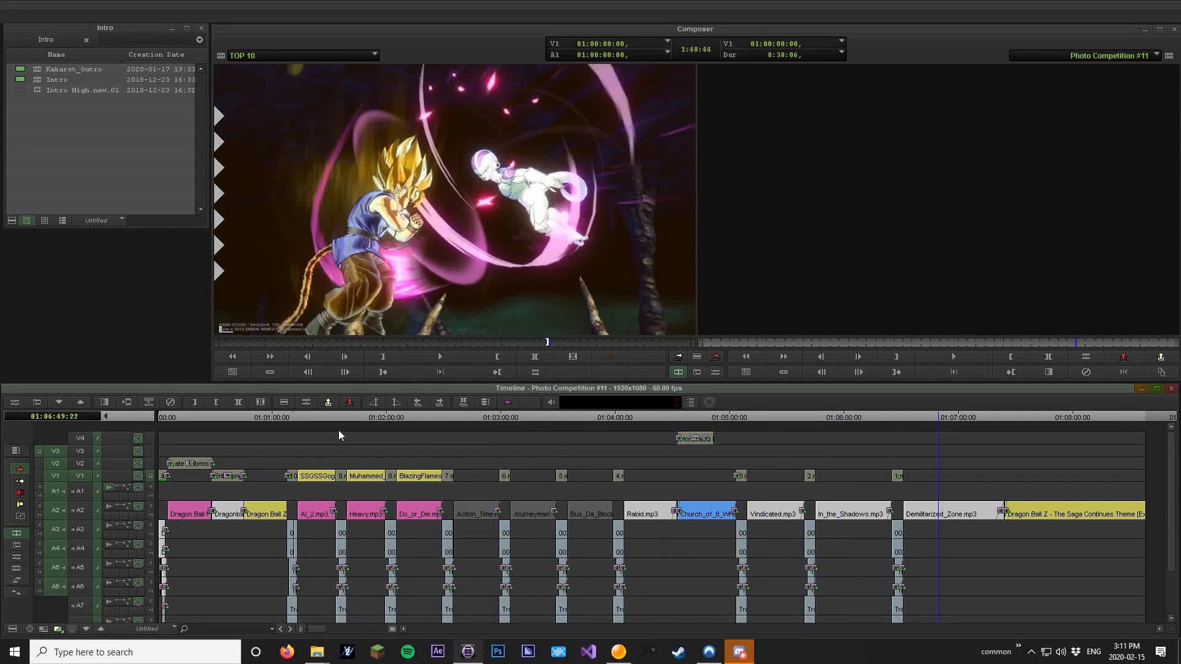
pyautogui.click(485, 426)
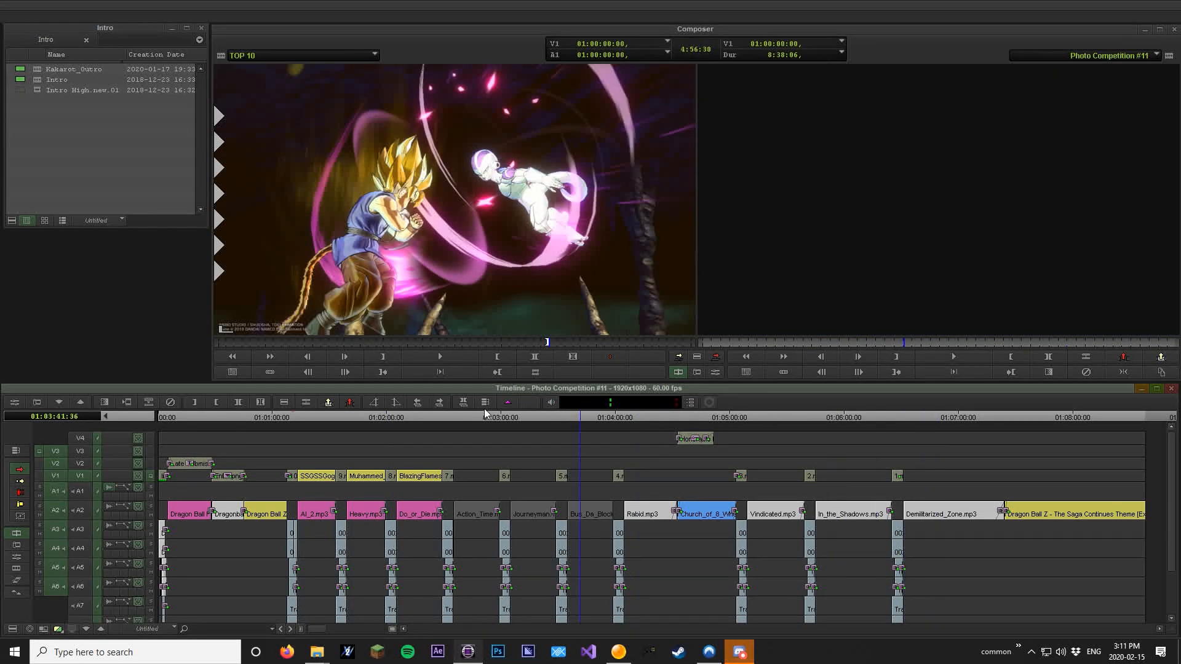